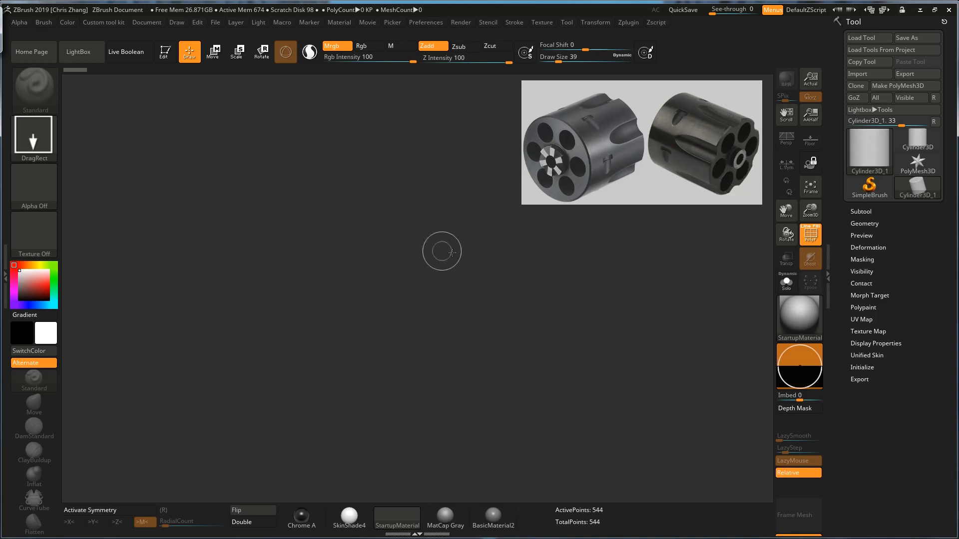
Draw a Cylinder3D primitive on the empty canvas, enter Edit mode and frame it in a side view.
left_click_drag(424, 232, 431, 334)
key("t")
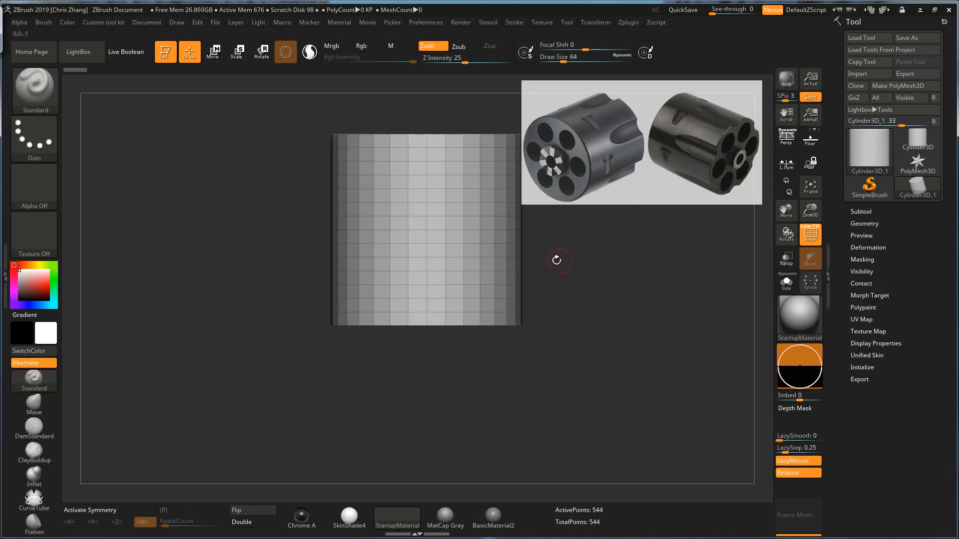
left_click_drag(566, 277, 559, 345, "alt")
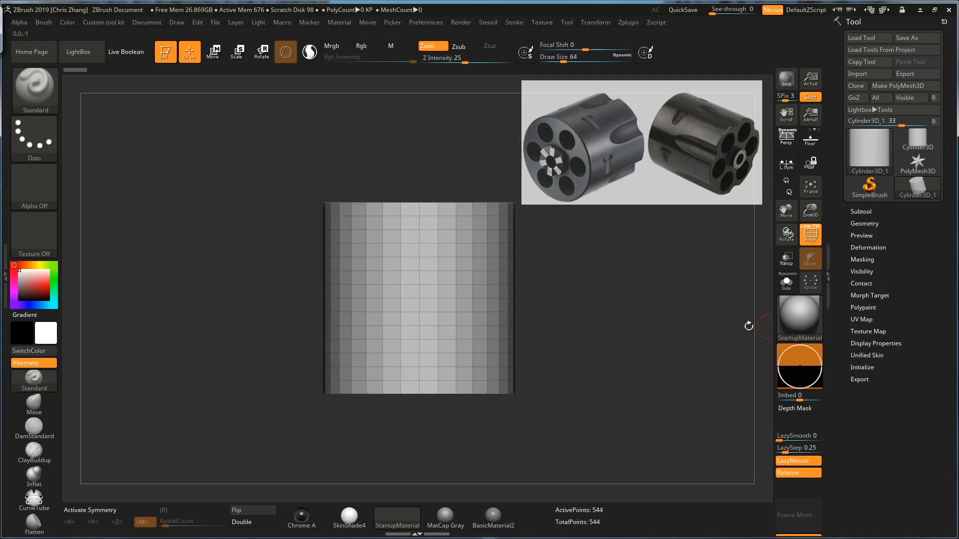
Initialize the cylinder with HDivide 30 and VDivide 4, and convert it into a PolyMesh3D.
left_click(863, 367)
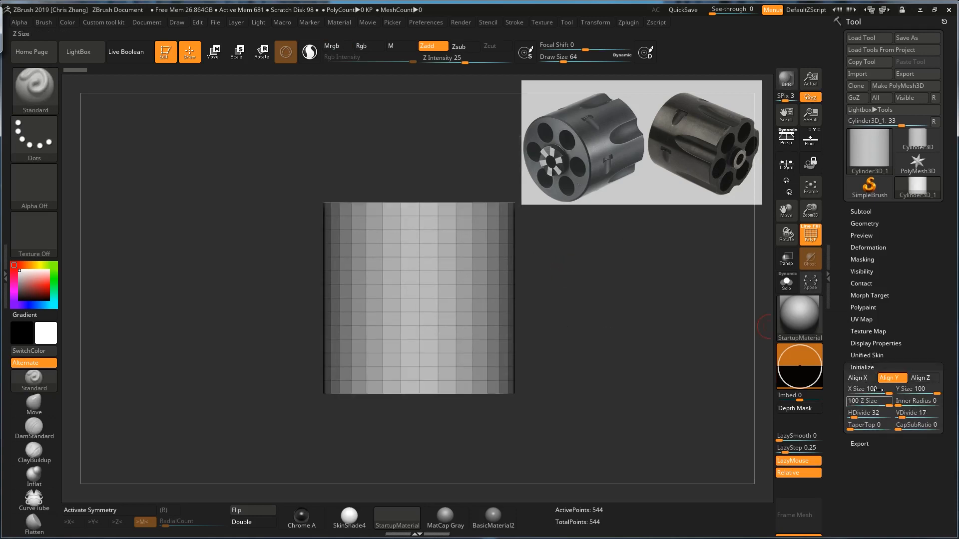
left_click(849, 413)
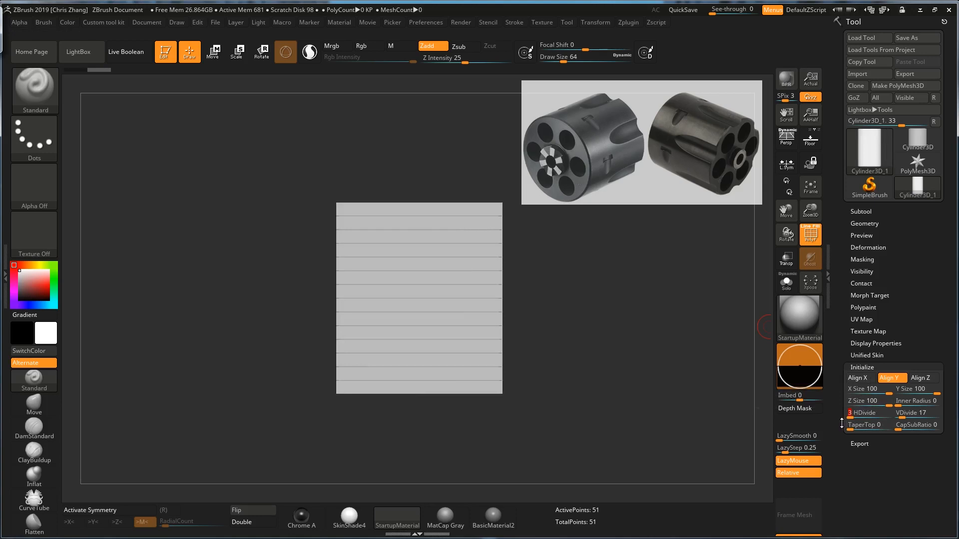
left_click(900, 416)
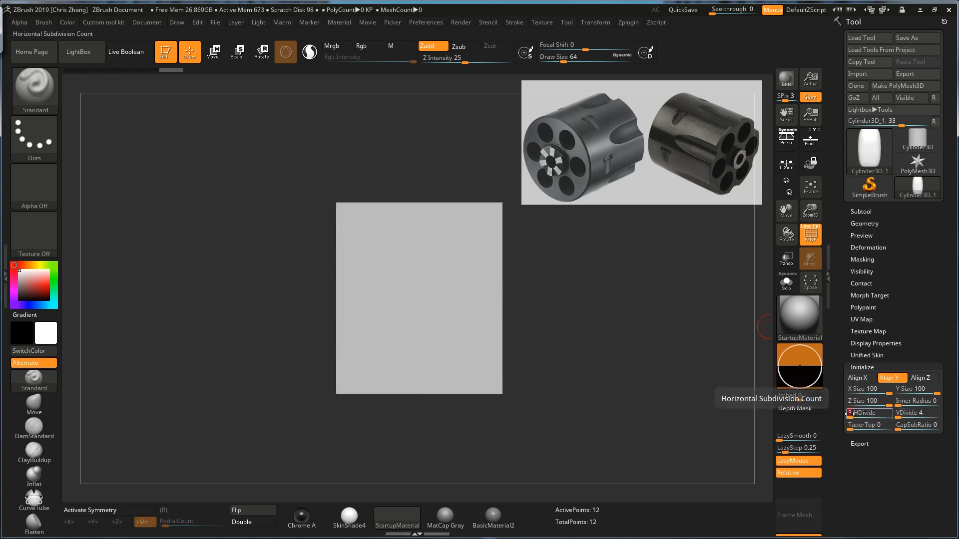
key("Return")
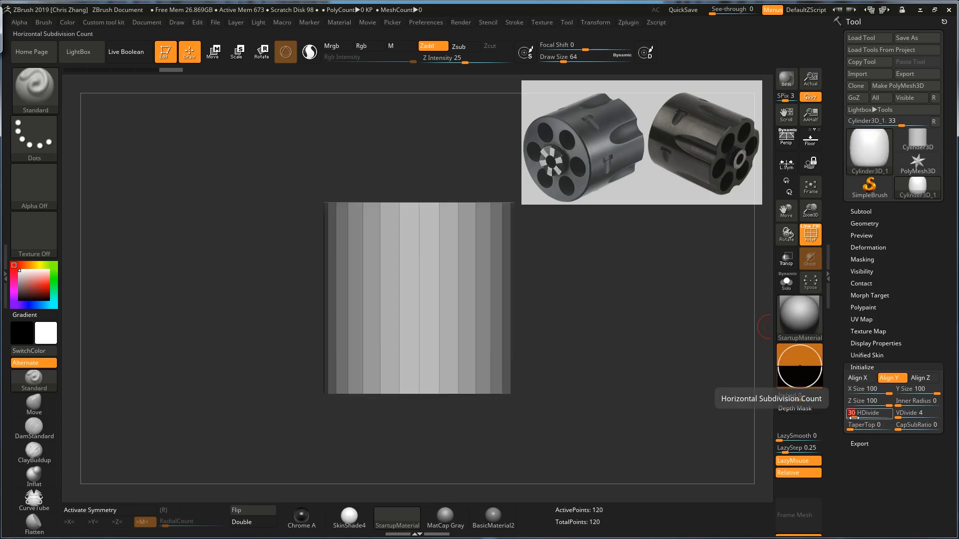
left_click(909, 89)
mouse_move(626, 320)
left_mouse_down()
mouse_move(578, 278)
mouse_move(628, 293)
mouse_move(634, 328)
left_mouse_up()
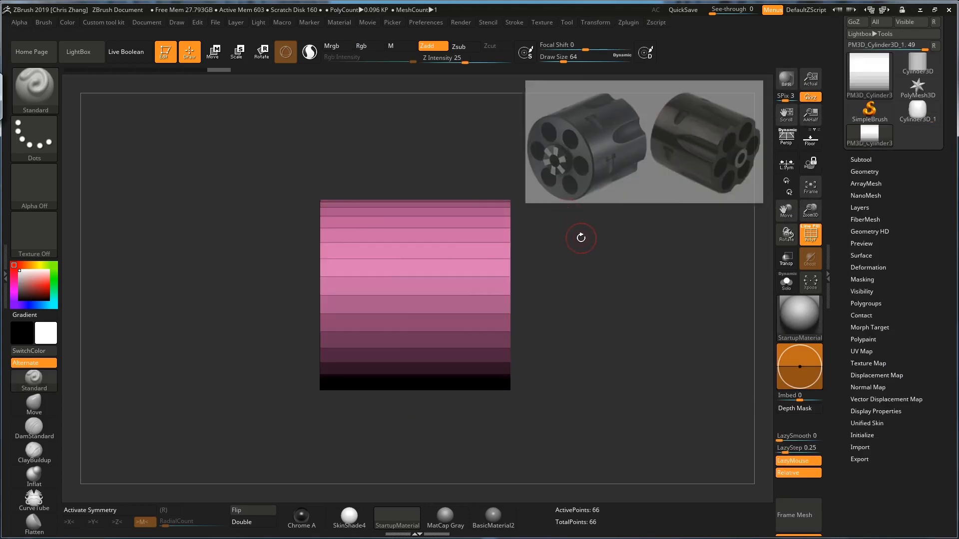
key("space")
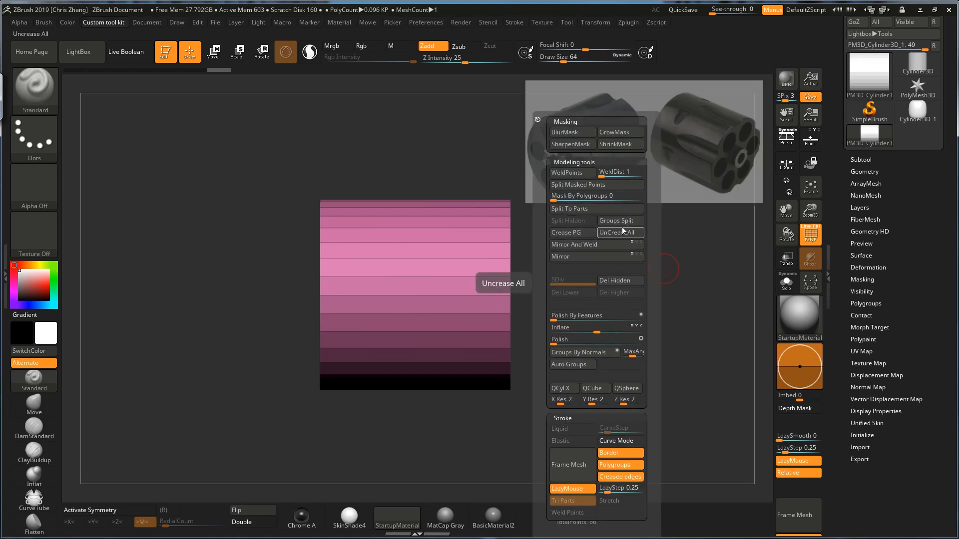
key("space")
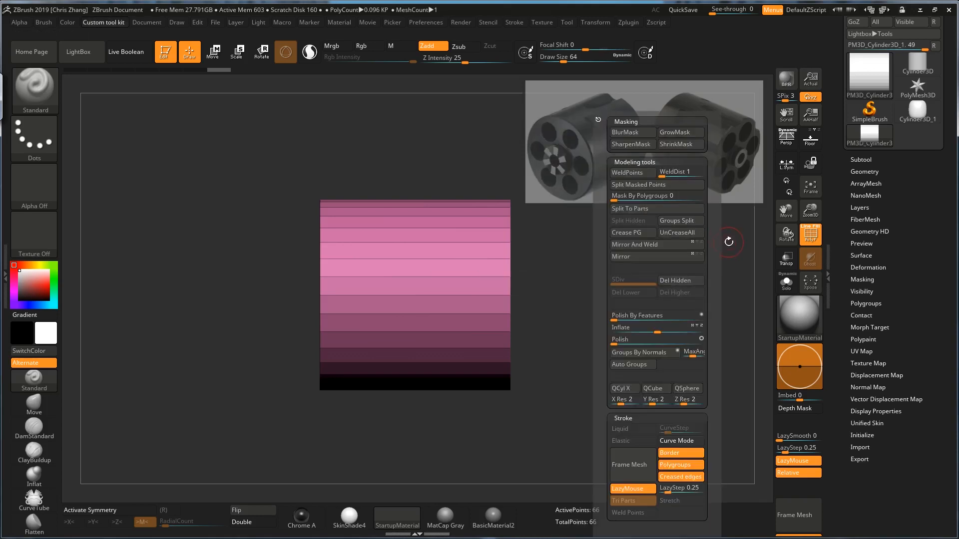
left_click(869, 159)
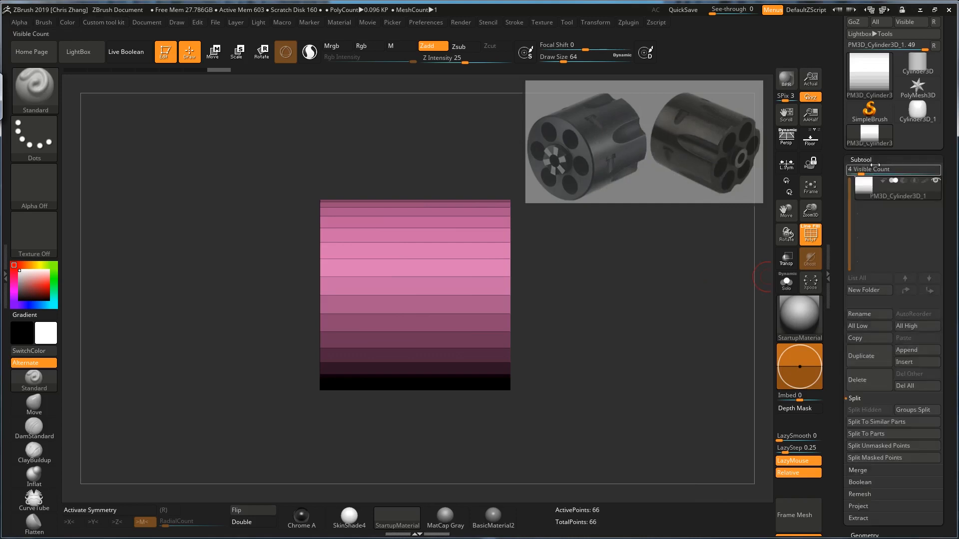
scroll(946, 213, "down", 5)
left_click(869, 330)
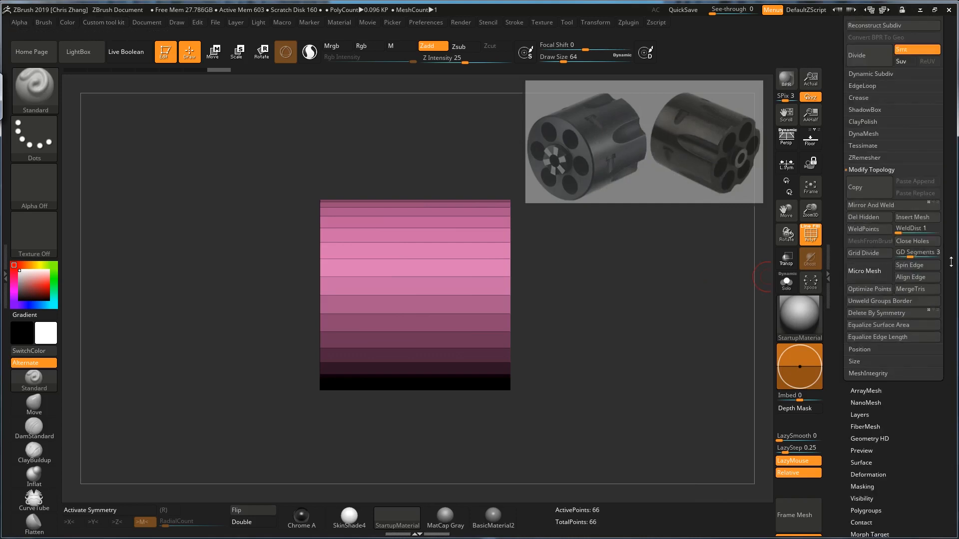
left_click_drag(945, 270, 937, 363)
left_click(867, 248)
left_click(867, 235)
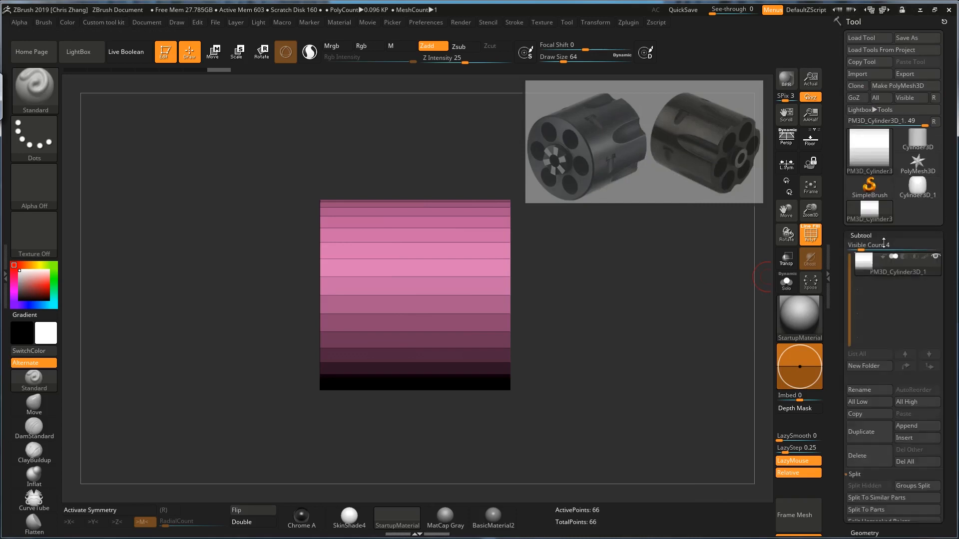
left_click_drag(946, 489, 946, 321)
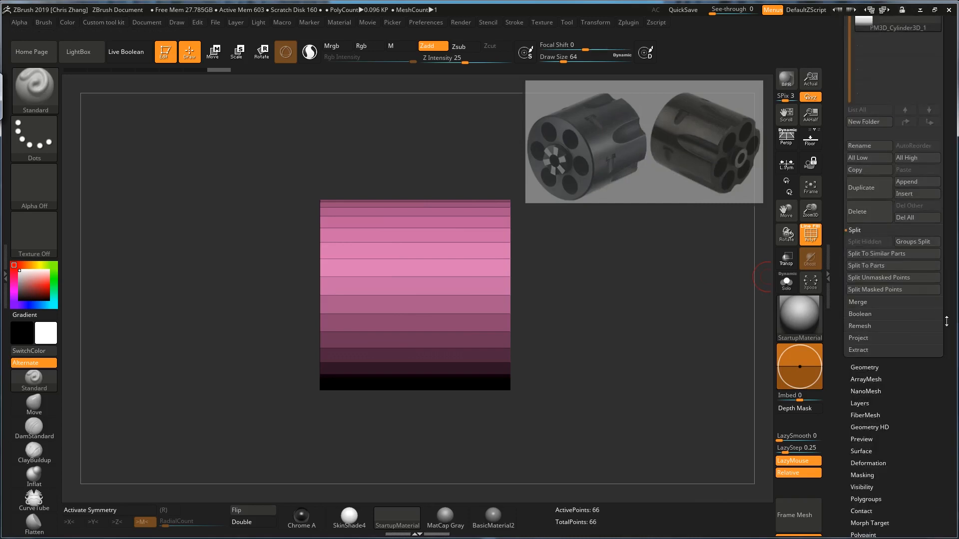
left_click(873, 367)
left_click_drag(948, 248, 947, 290)
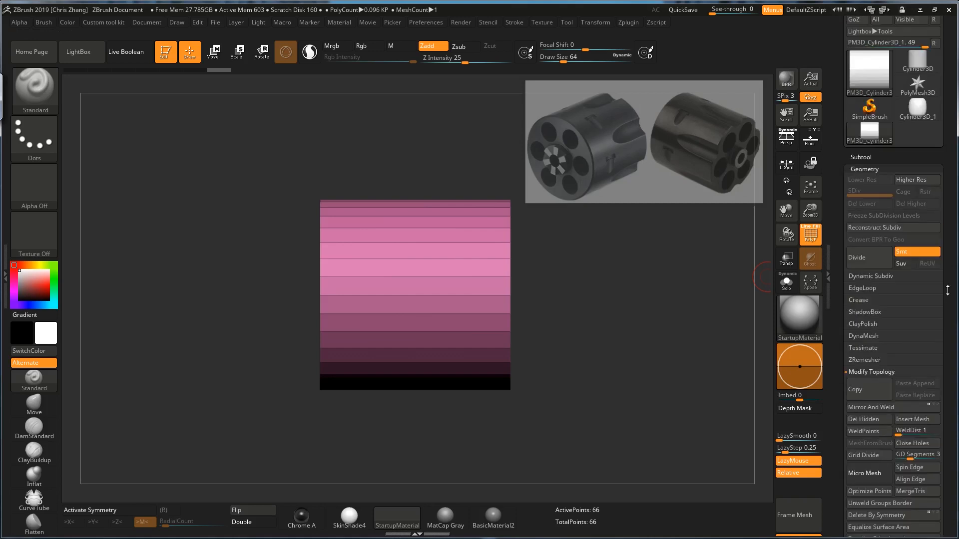
left_click(862, 157)
mouse_move(948, 286)
left_mouse_down()
mouse_move(952, 209)
mouse_move(940, 298)
left_mouse_up()
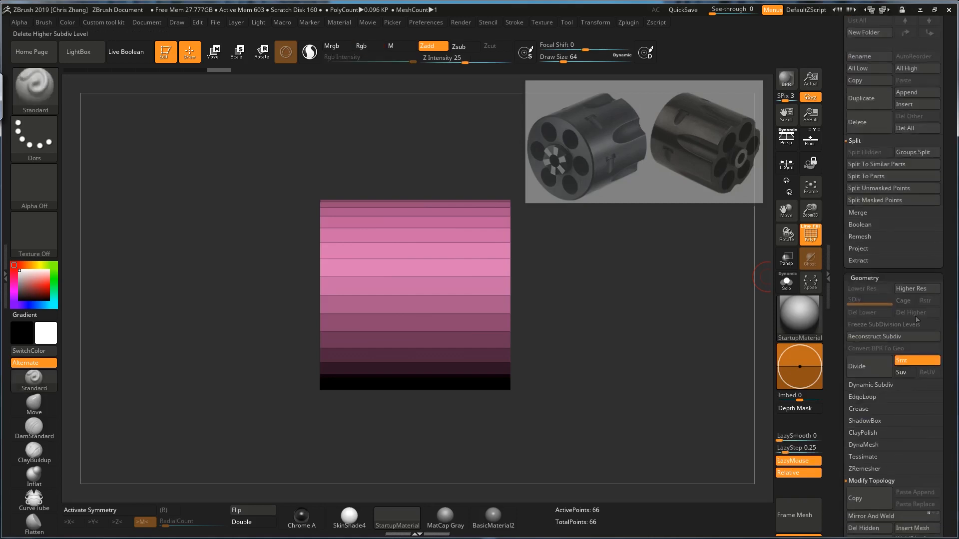
left_click_drag(950, 335, 952, 221)
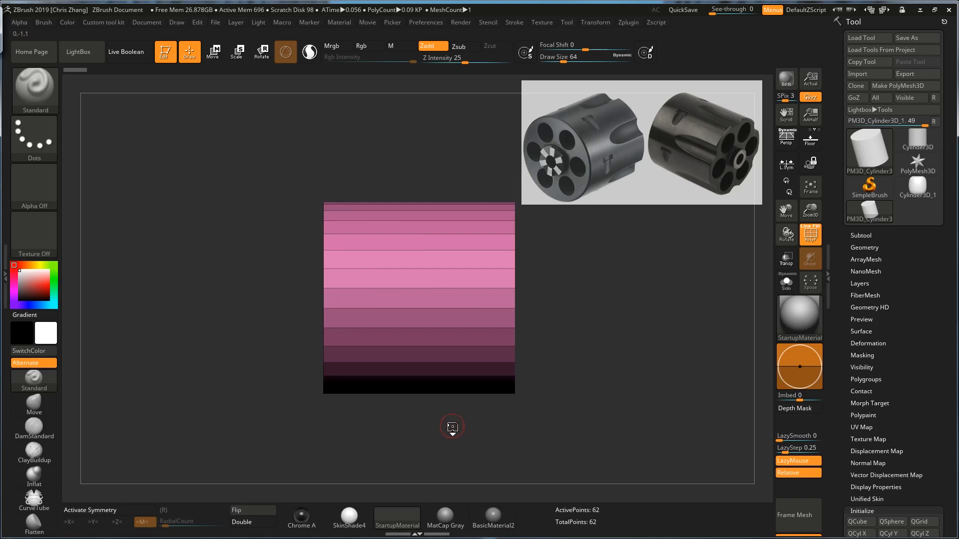
Select the ZModeler brush and insert one edge loop around the cylinder, slightly off its middle.
key("b")
key("z")
key("m")
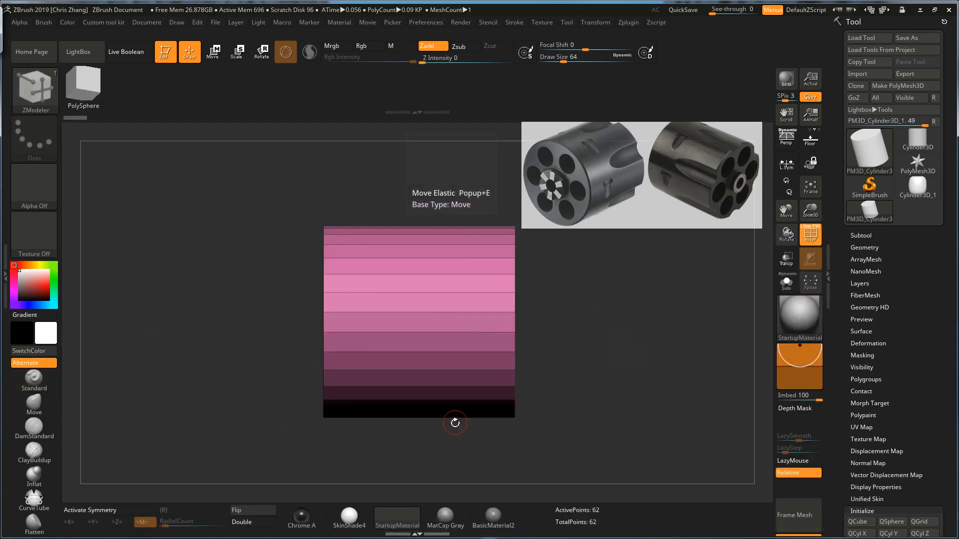
left_click(393, 313)
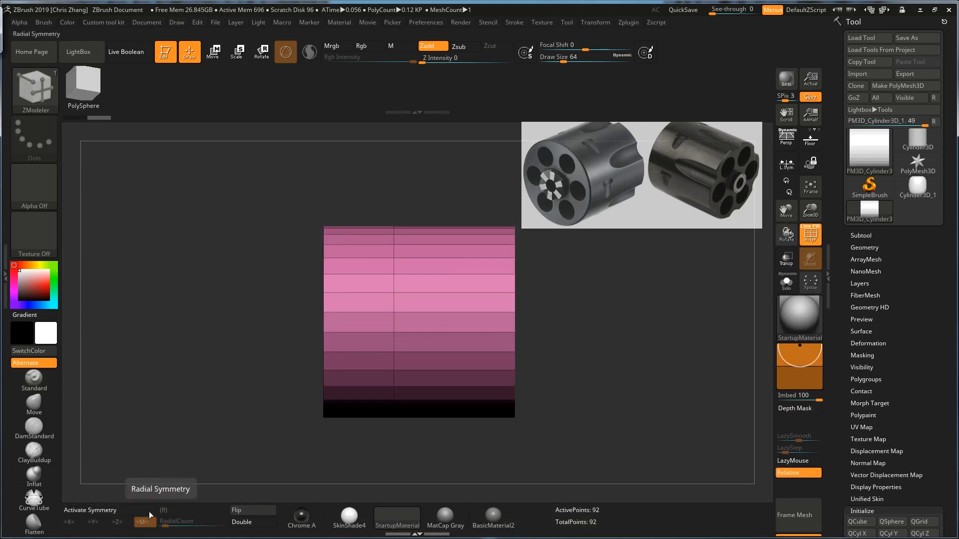
Activate radial symmetry on the Y axis with a count of 6 and shift alternate edge-loop points along the axis into a zigzag.
left_click(130, 512)
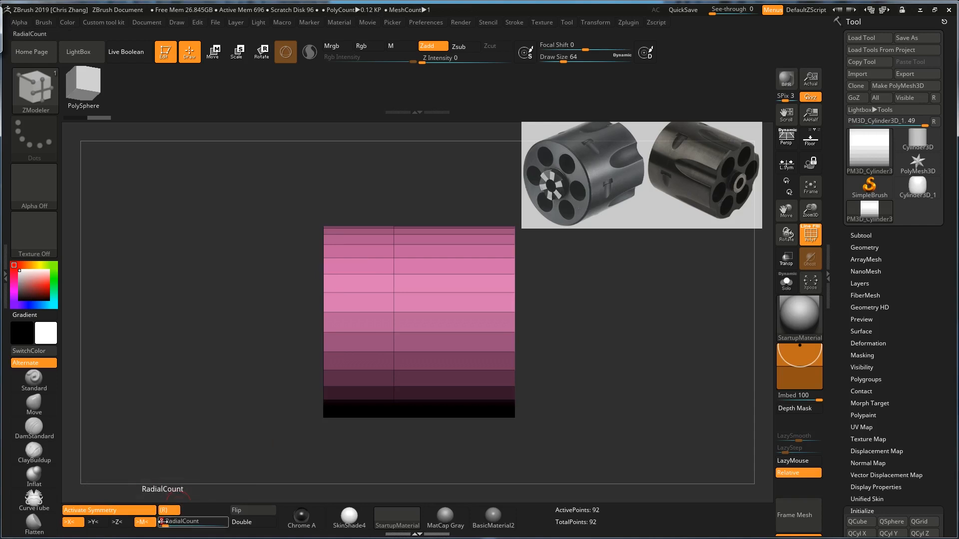
left_click_drag(184, 526, 182, 526)
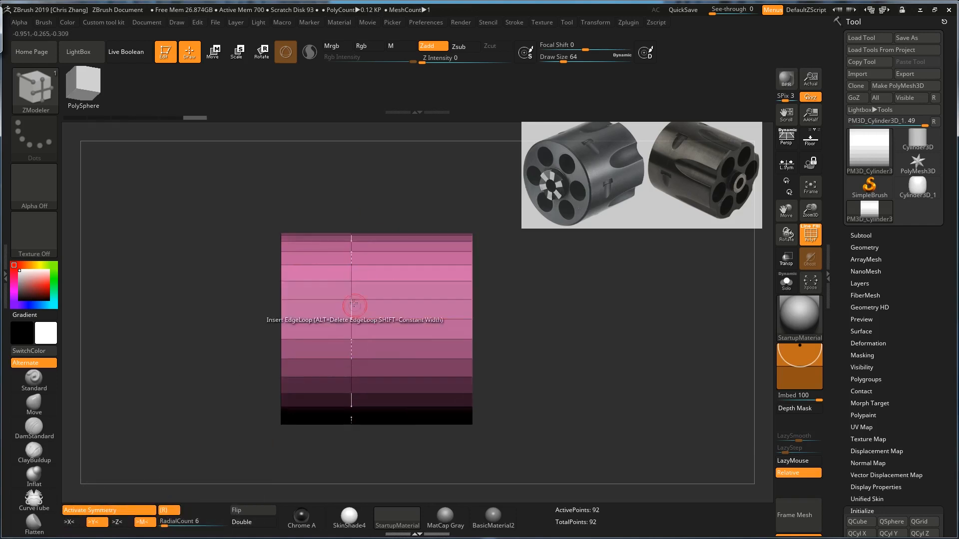
key("w")
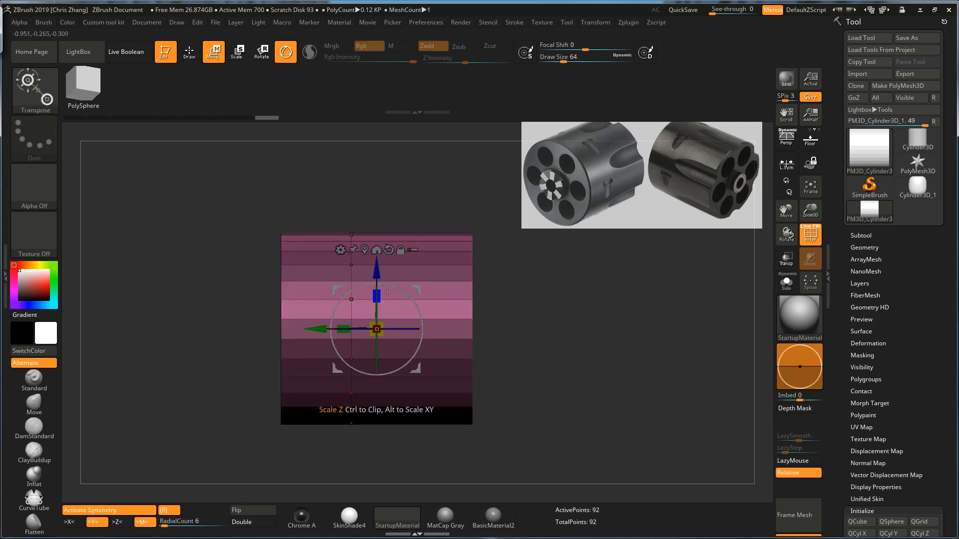
left_click_drag(318, 328, 338, 329)
key("q")
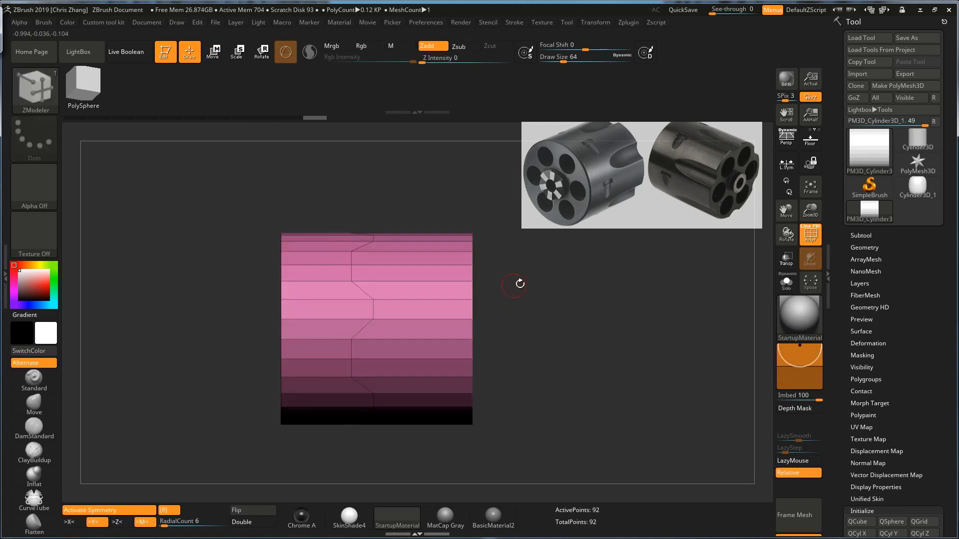
Give the six flute areas their own polygroup and inset them slightly using Inset, Polygroup All and Inset Region.
left_click(335, 289)
left_click(336, 314)
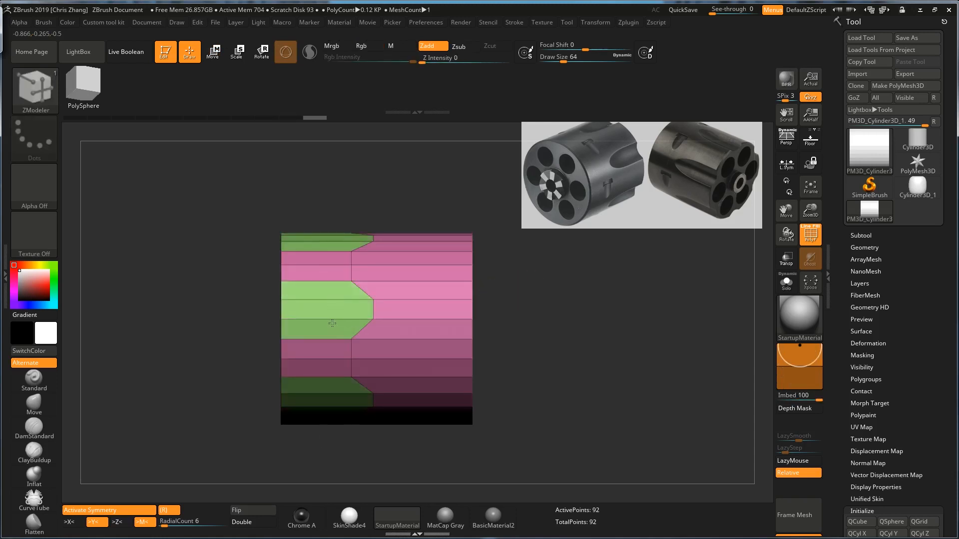
key("space")
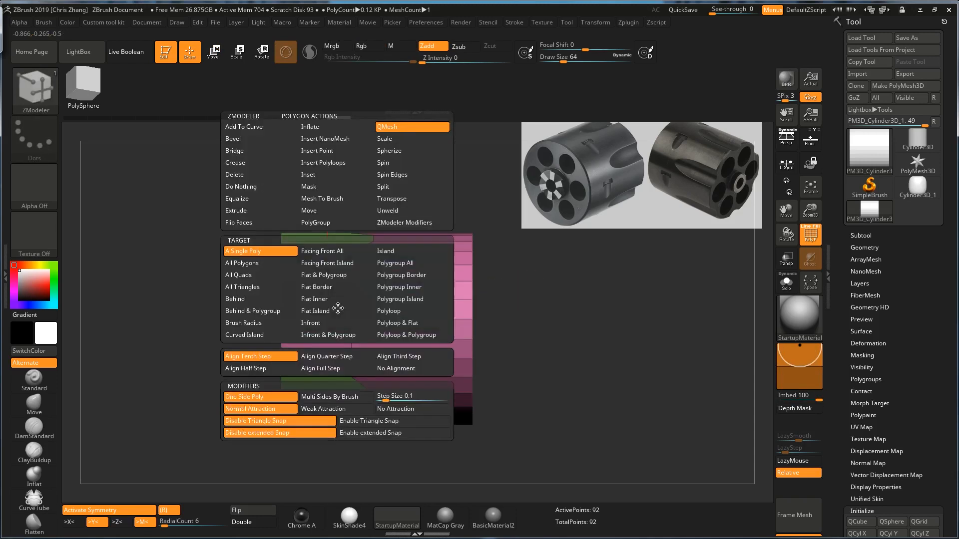
left_click(336, 175)
left_click(407, 263)
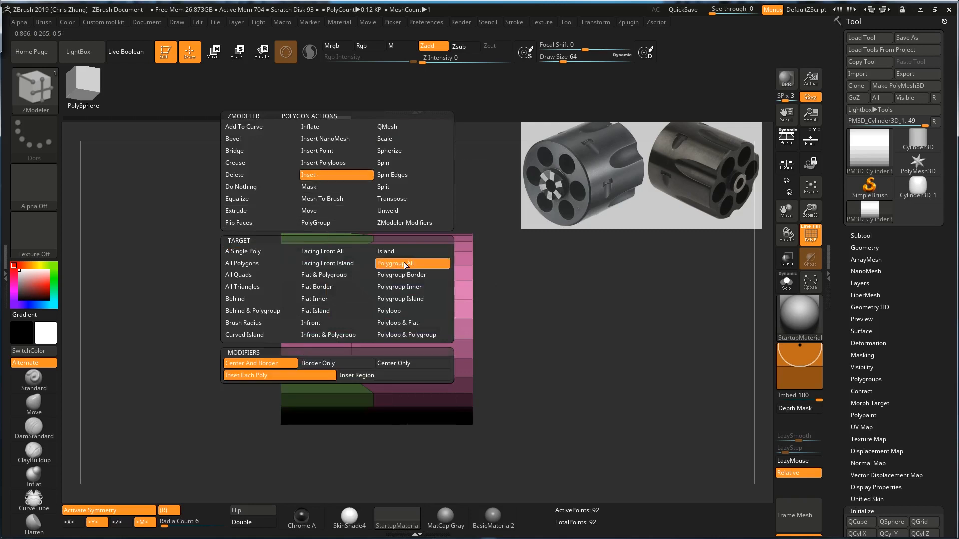
left_click(369, 375)
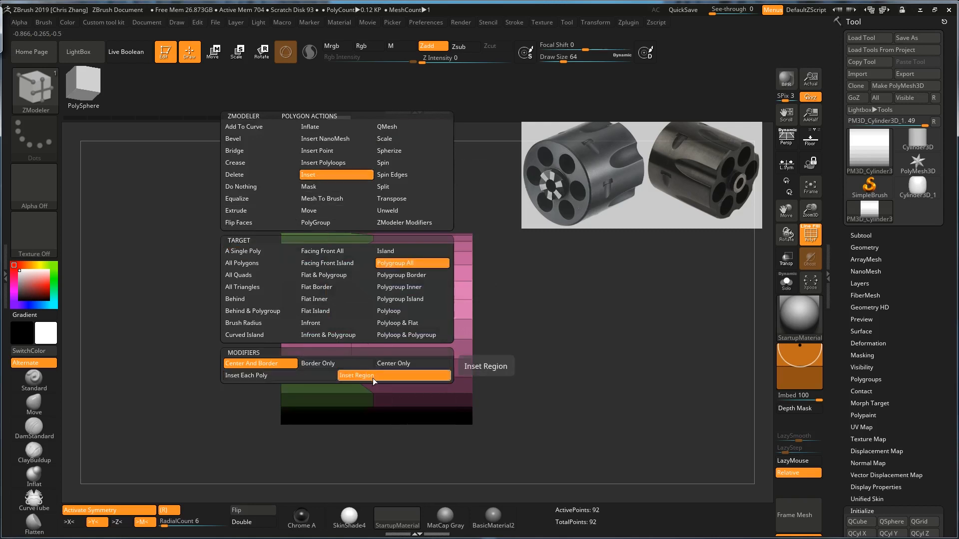
left_click_drag(333, 317, 333, 309)
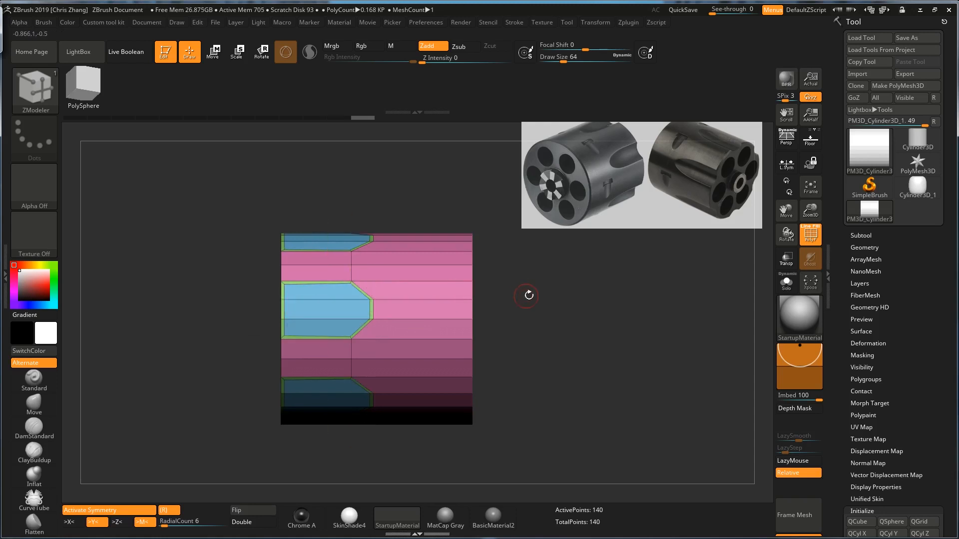
Delete the single polygons of the thin inset border along the cylinder's front edge at each flute.
left_click_drag(515, 302, 494, 322, "alt")
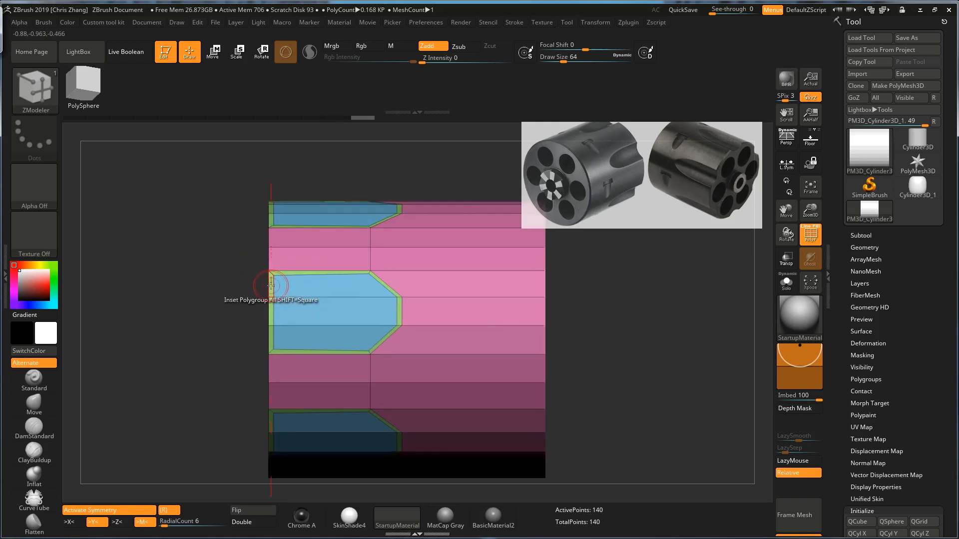
key("space")
left_click(194, 176)
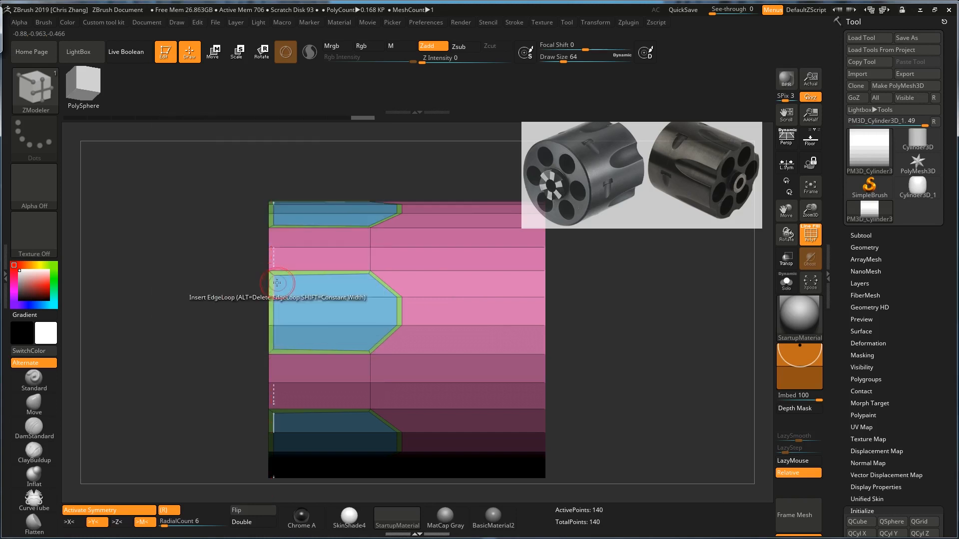
left_click(271, 284)
left_click(272, 310)
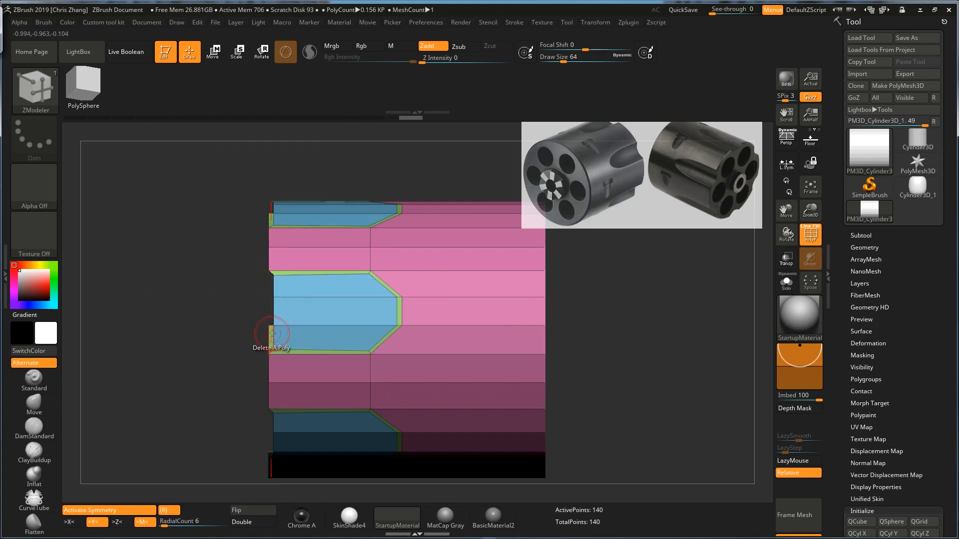
left_click(271, 334)
left_click_drag(220, 391, 240, 374)
Delete the cylinder's whole front cap with the ZModeler polygon action Delete and the target Polygroup All.
left_click_drag(519, 325, 504, 340, "alt")
left_click_drag(286, 473, 325, 136, "ctrl")
left_click_drag(275, 283, 558, 307)
key("space")
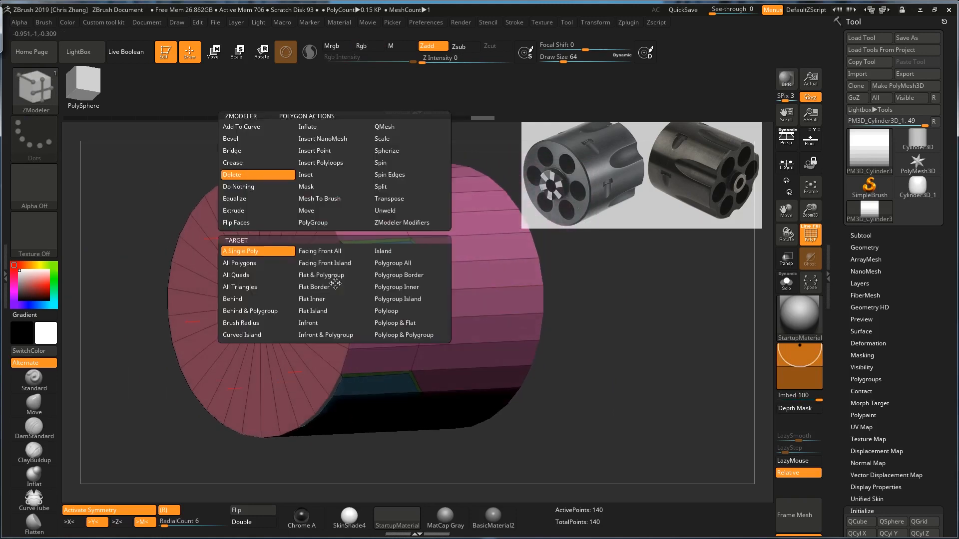
left_click(400, 273)
left_click(343, 284)
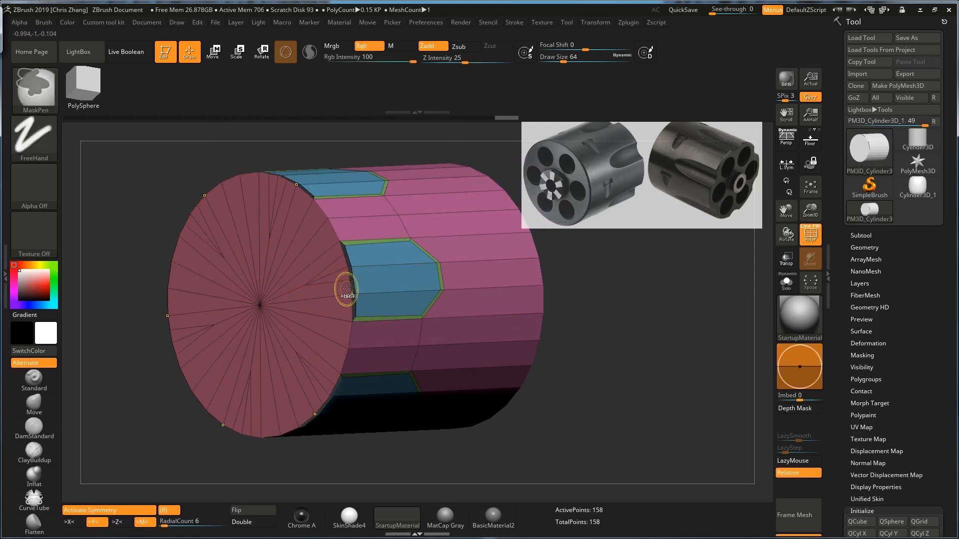
left_click(329, 287)
left_click_drag(562, 295, 543, 293, "shift")
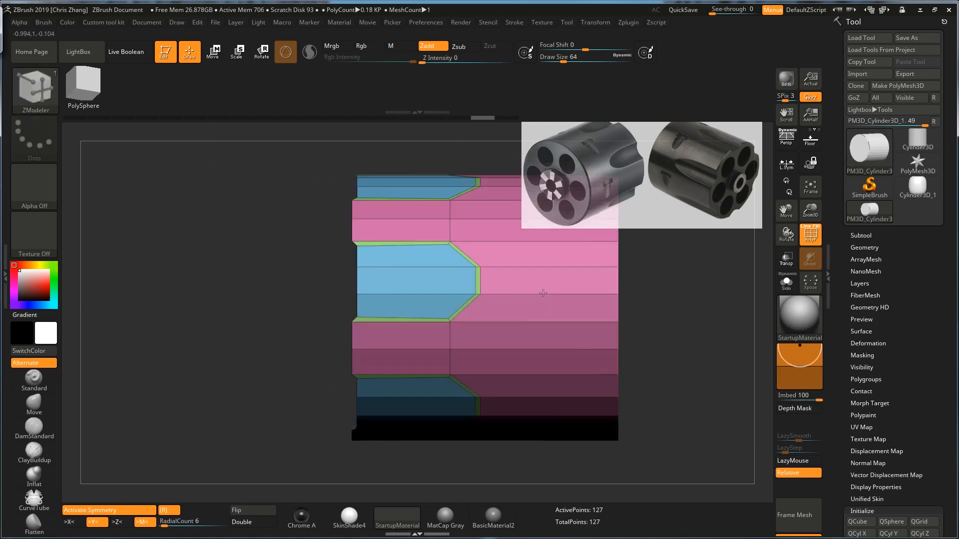
Mask all but the uneven front rim points, flatten the rim along Y with the gizmo, and clear the mask.
left_click_drag(329, 355, 299, 334, "alt")
left_click_drag(282, 460, 334, 130, "ctrl")
left_click(314, 160, "ctrl")
left_click_drag(270, 230, 260, 274, "alt")
left_click_drag(240, 280, 331, 198)
key("w")
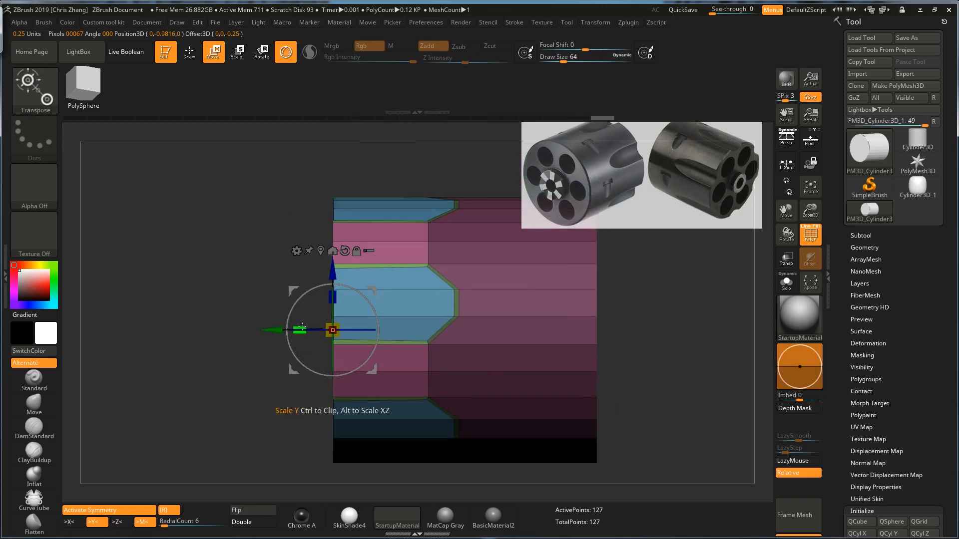
key("q")
key("b")
key("z")
key("m")
left_click(273, 370, "ctrl")
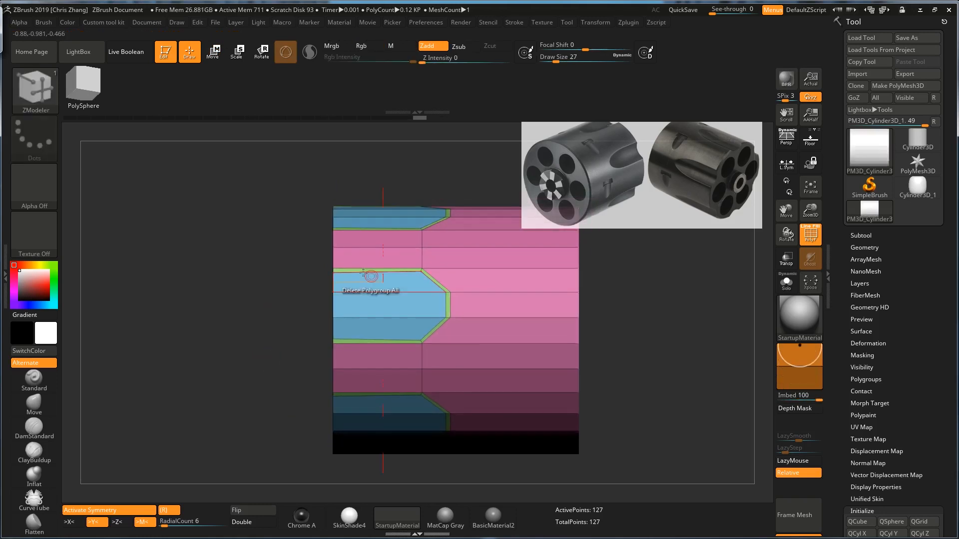
Set the ZModeler point action to Slide and adjust the inner corner points of the flute borders at the front rim.
left_click_drag(327, 287, 464, 206, "alt")
left_click_drag(288, 247, 332, 266, "alt")
key("space")
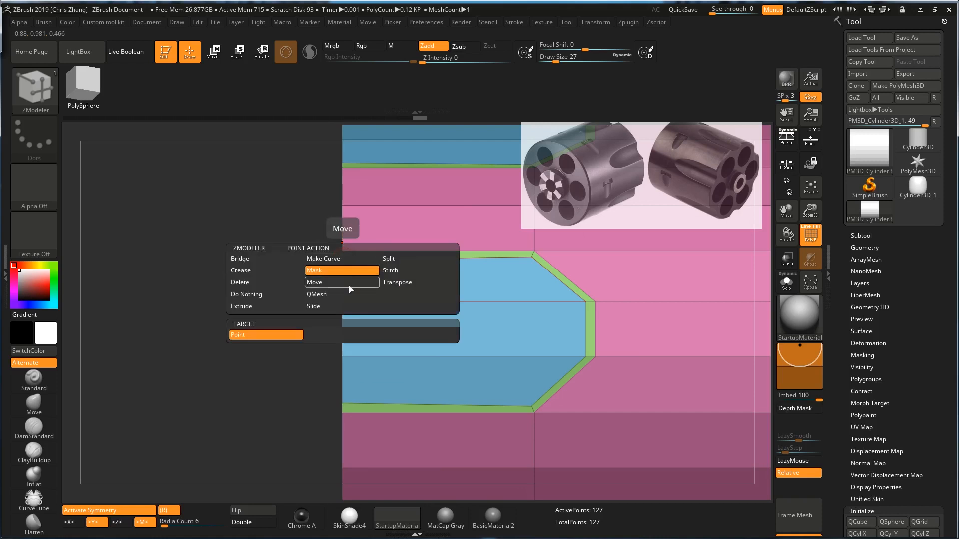
left_click(343, 306)
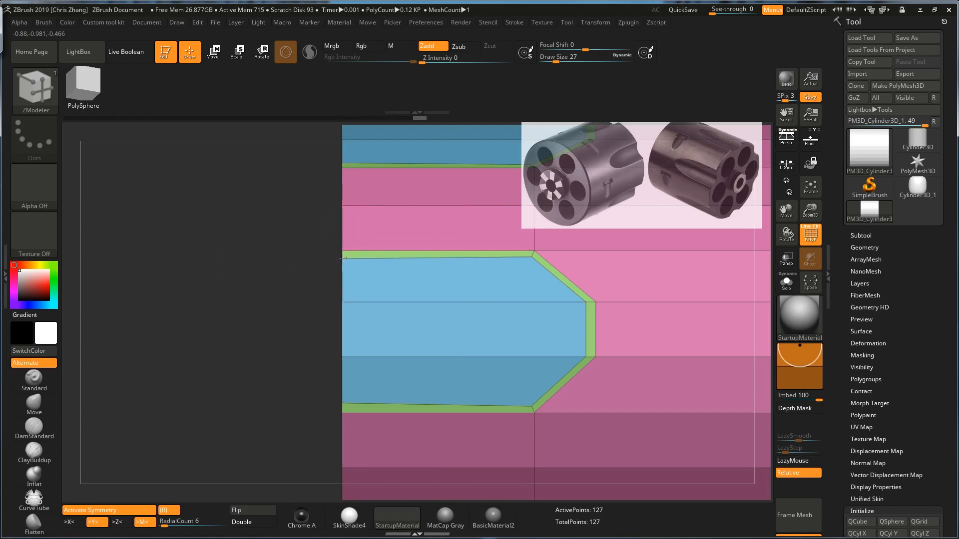
left_click_drag(344, 404, 183, 355)
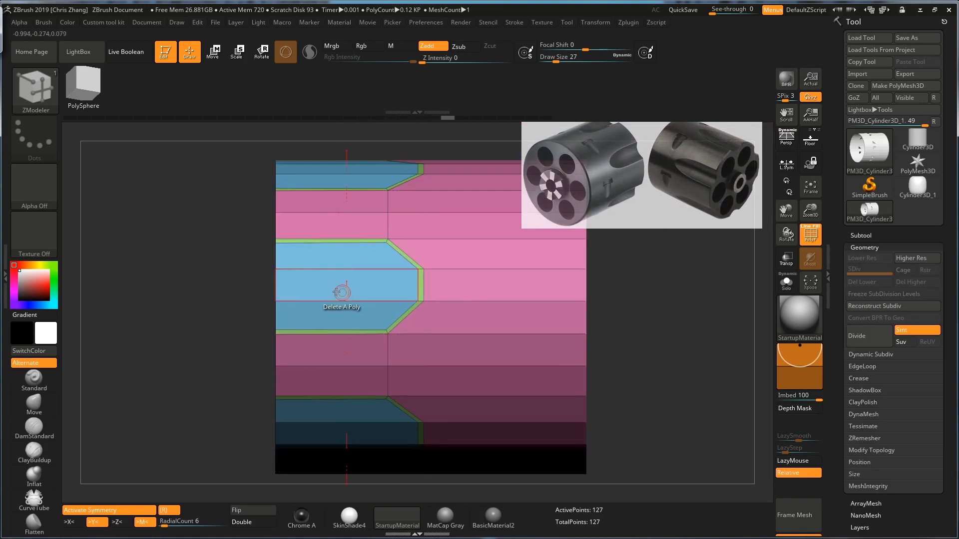
Delete the two outer polygons of each flute and insert a single edge loop across the middle strip, level with the body's existing loop.
left_click(351, 258)
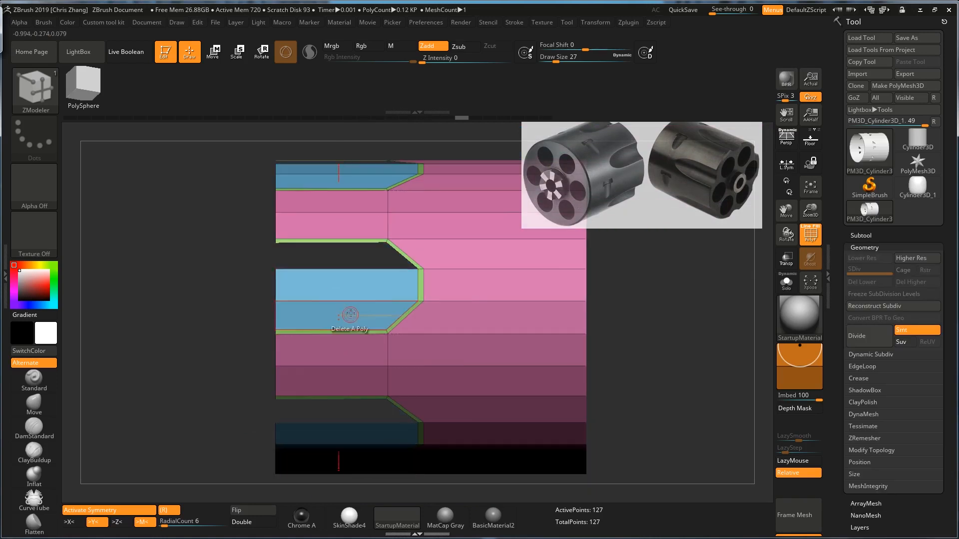
left_click(347, 315)
key("space")
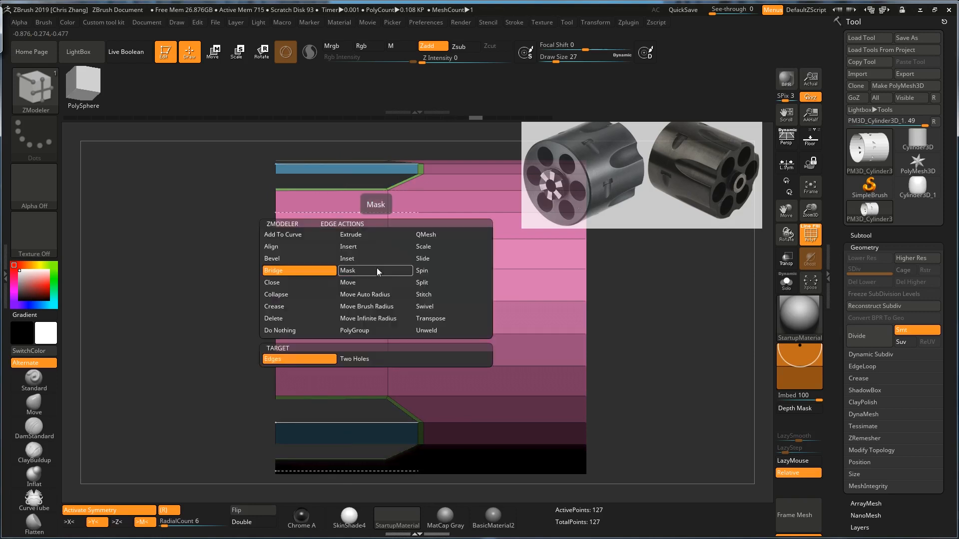
left_click(365, 251)
left_click(385, 268)
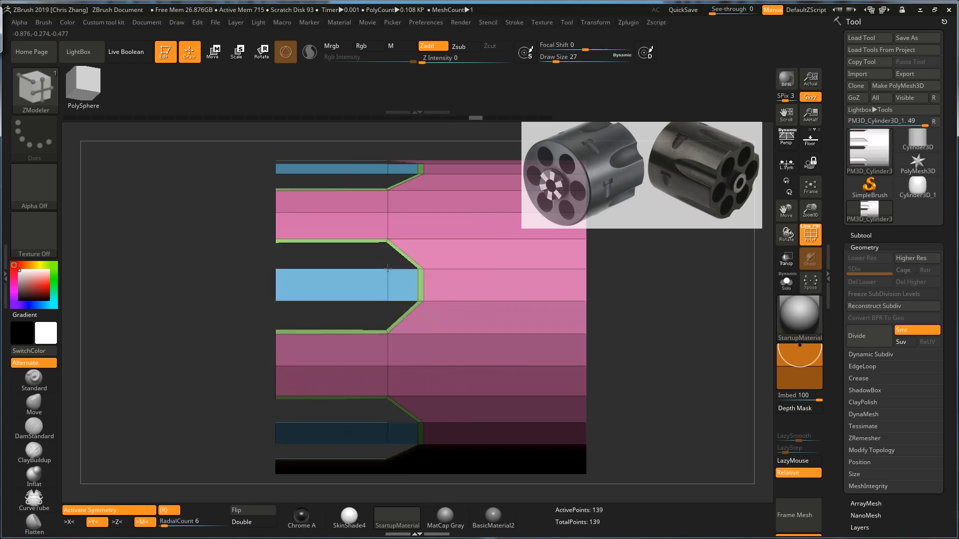
Set the ZModeler edge action to Bridge and bridge the straight edges of the flute borders to both sides of the middle strip.
key("space")
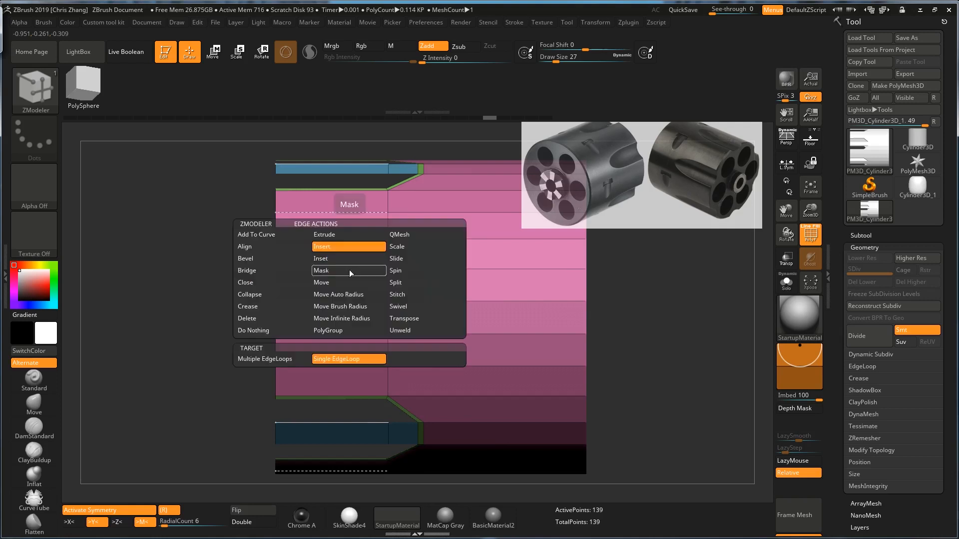
left_click(273, 259)
left_click(277, 271)
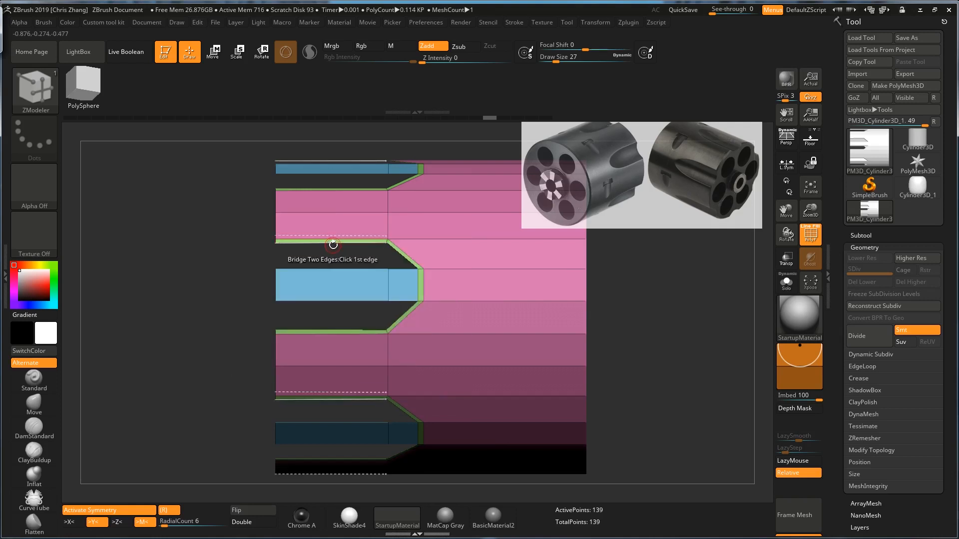
left_click(347, 300)
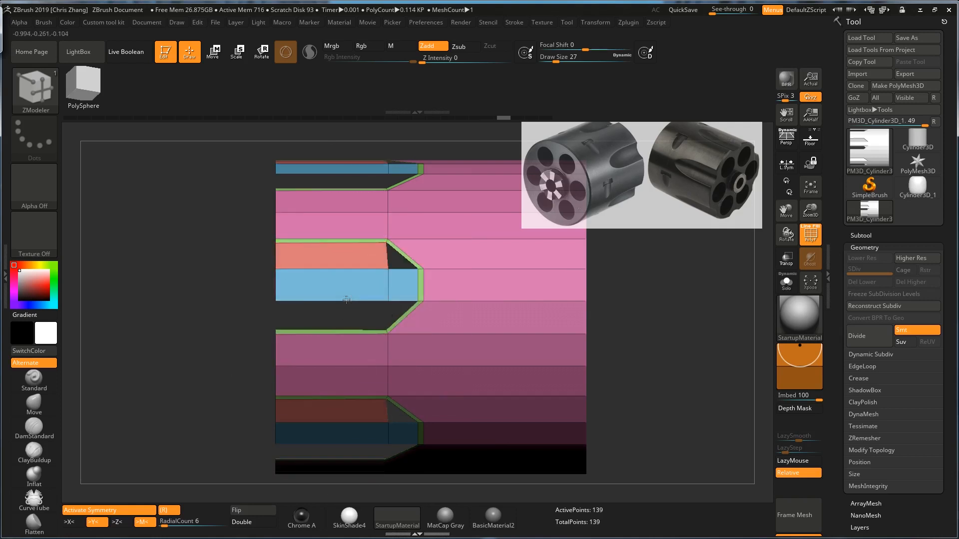
left_click(347, 332)
Bridge the remaining triangular gaps at the inner end of each flute, on both sides of the middle strip.
left_click_drag(236, 372, 230, 375)
key("f")
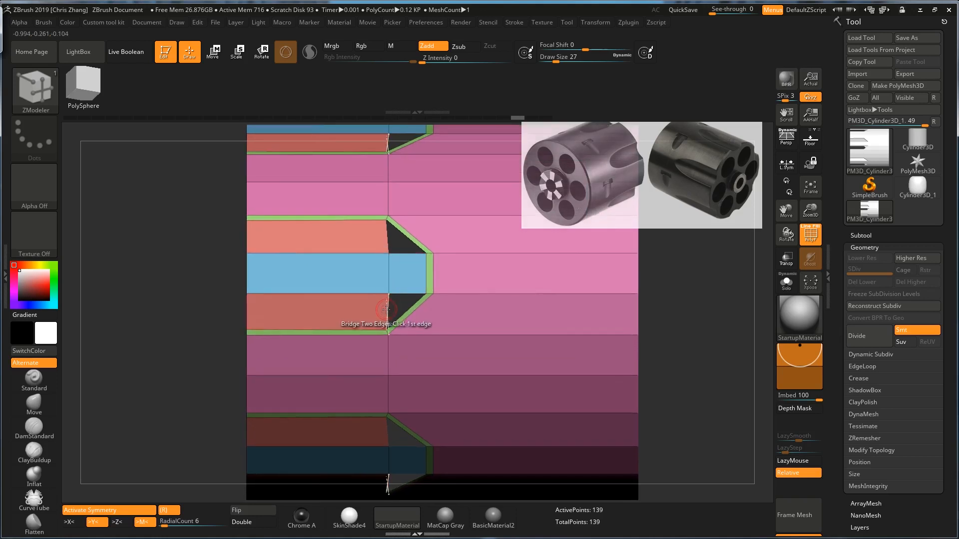
left_click(385, 308)
left_click(407, 313)
left_click(387, 240)
left_click(409, 235)
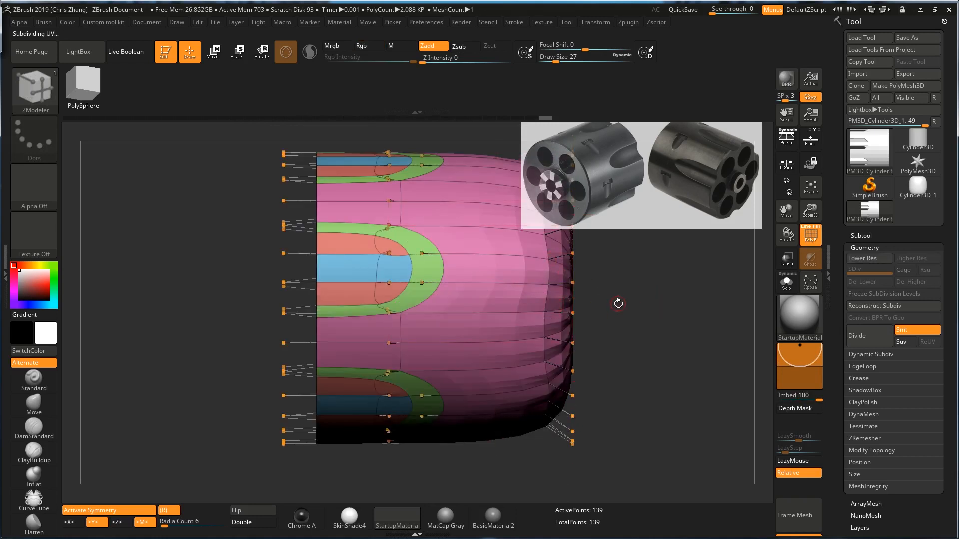
Inspect the smoothed cylinder without its wireframe, and return to the unsmoothed mesh with the wireframe shown.
key("shift+f")
mouse_move(638, 304)
left_mouse_down()
mouse_move(632, 329)
mouse_move(635, 311)
mouse_move(643, 319)
mouse_move(675, 300)
mouse_move(563, 315)
left_mouse_up()
key("shift+f")
key("shift+d")
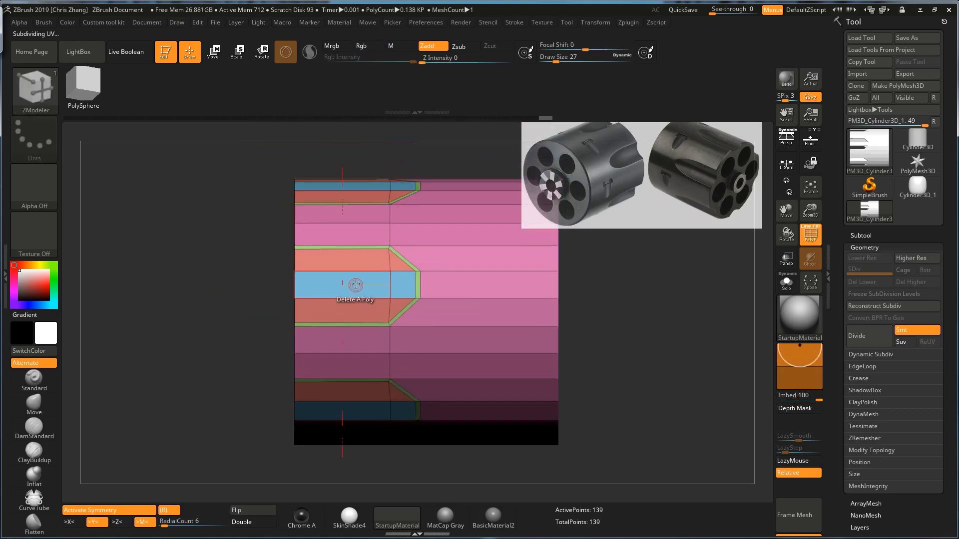
Mask the front polygon of each flute's middle strip with the ZModeler polygon action Mask, invert the mask, and turn on Double display.
key("space")
left_click(343, 189)
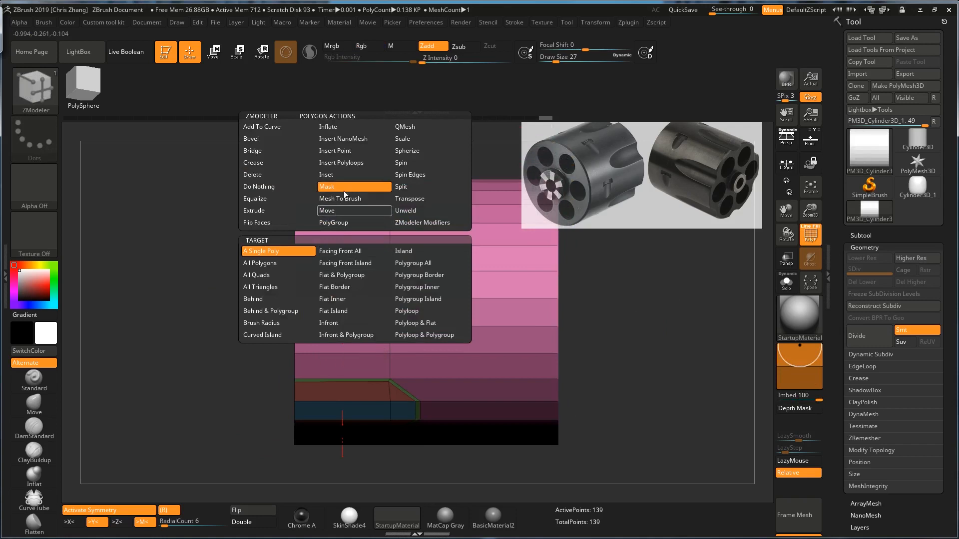
left_click(418, 265)
left_click(399, 283)
left_click(617, 298, "ctrl")
mouse_move(616, 298)
left_mouse_down()
mouse_move(644, 309)
mouse_move(625, 309)
left_mouse_up()
left_click(264, 522)
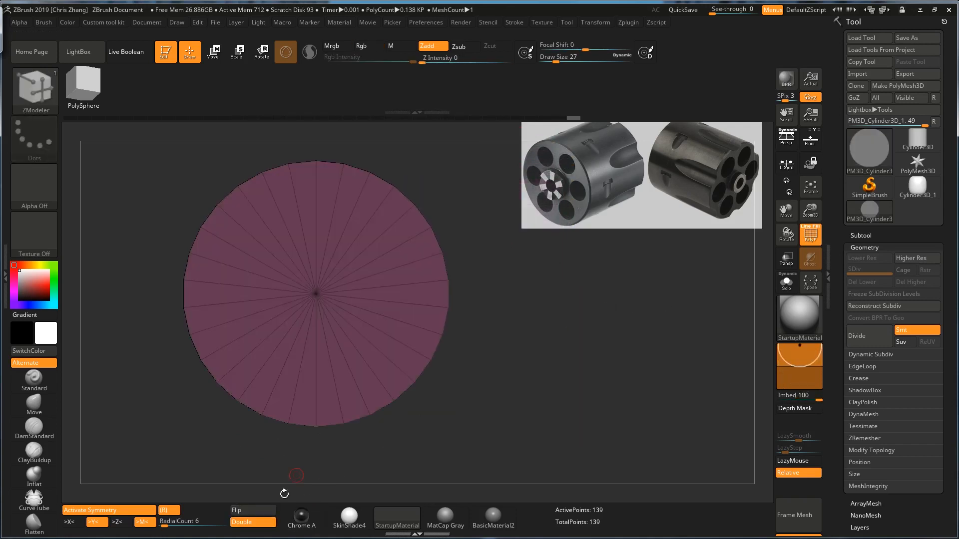
Scale the unmasked middle of the flutes inward toward the cylinder's axis to sink the grooves, and clear the mask.
left_click_drag(487, 308, 568, 306)
key("e")
left_click_drag(343, 299, 321, 299)
key("w")
left_click_drag(627, 295, 574, 299)
key("q")
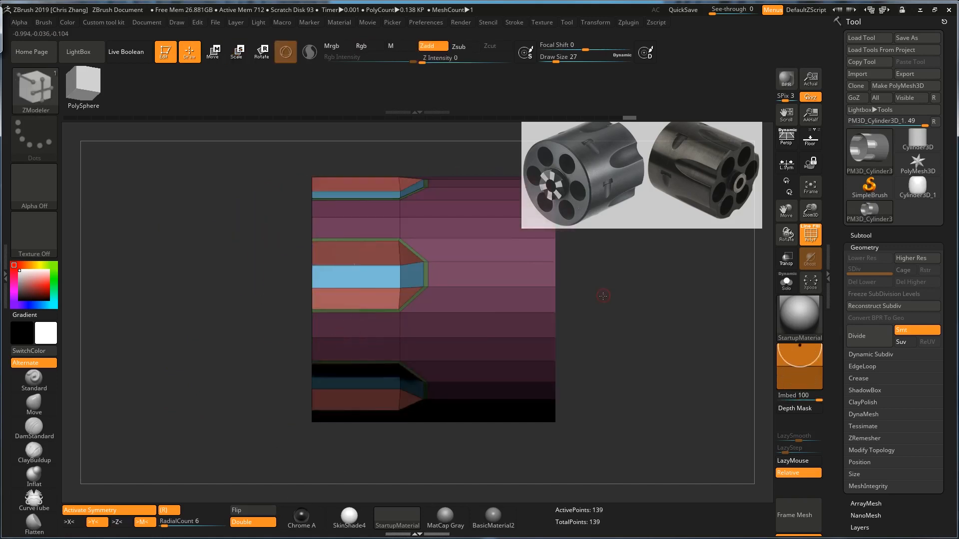
left_click_drag(620, 306, 582, 314, "alt")
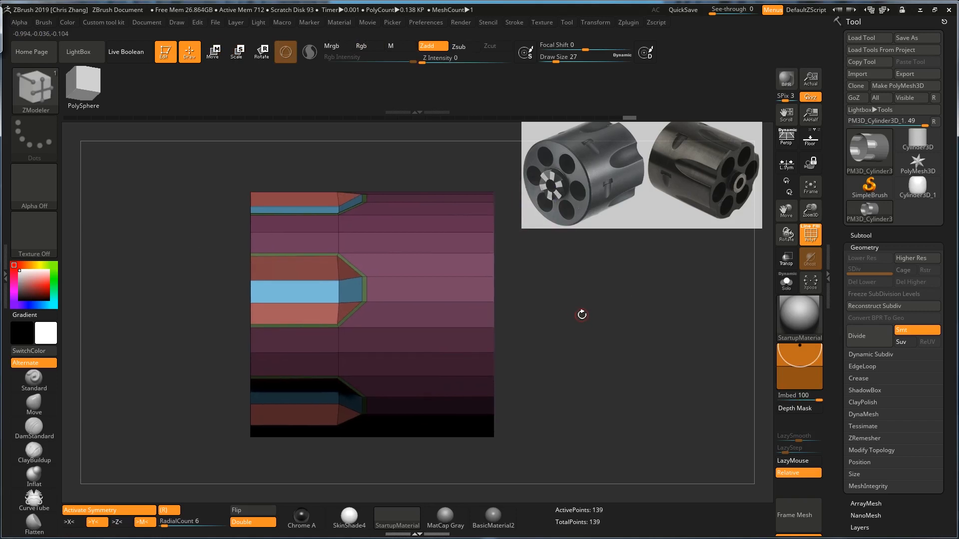
left_click_drag(580, 302, 564, 326)
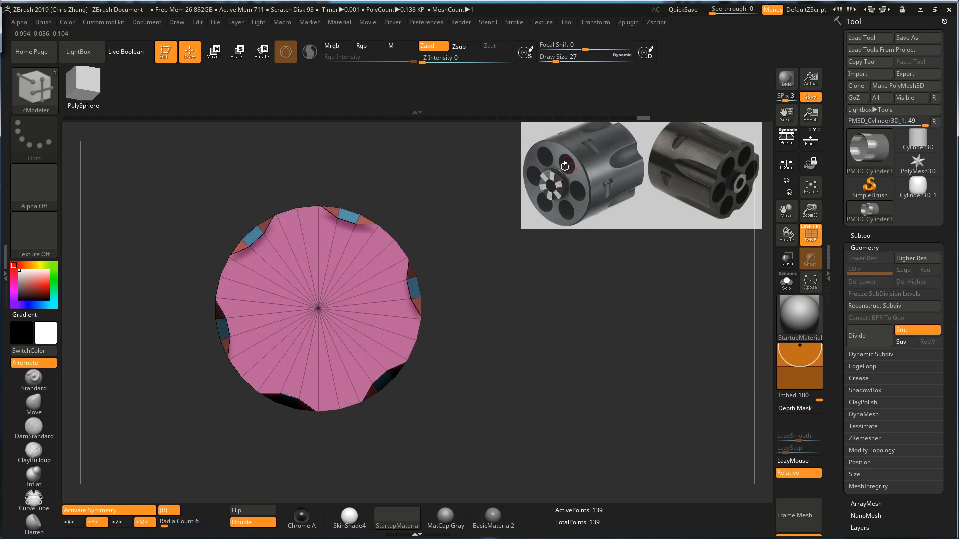
left_click_drag(507, 320, 547, 325, "alt")
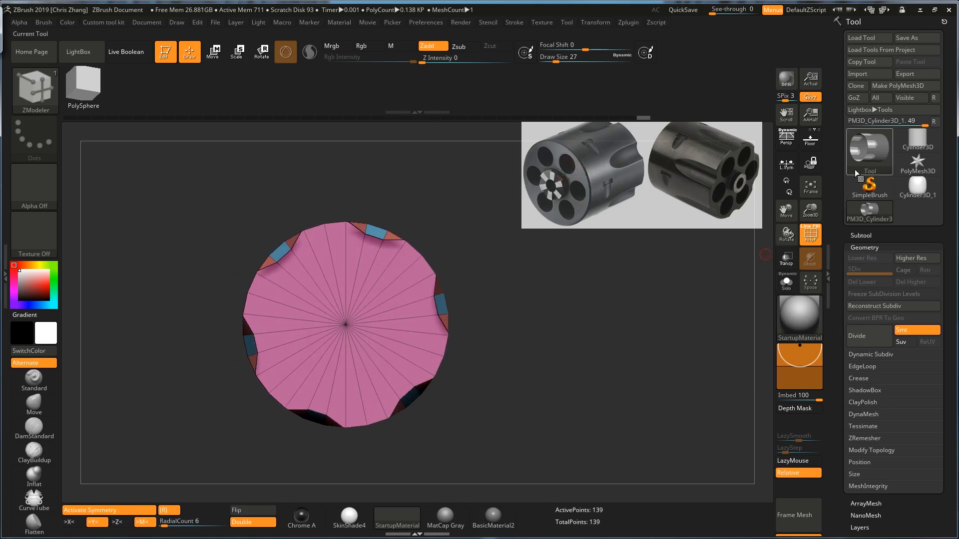
Set HDivide to 12 in the initial settings of the Cylinder3D_1 primitive.
left_click(919, 187)
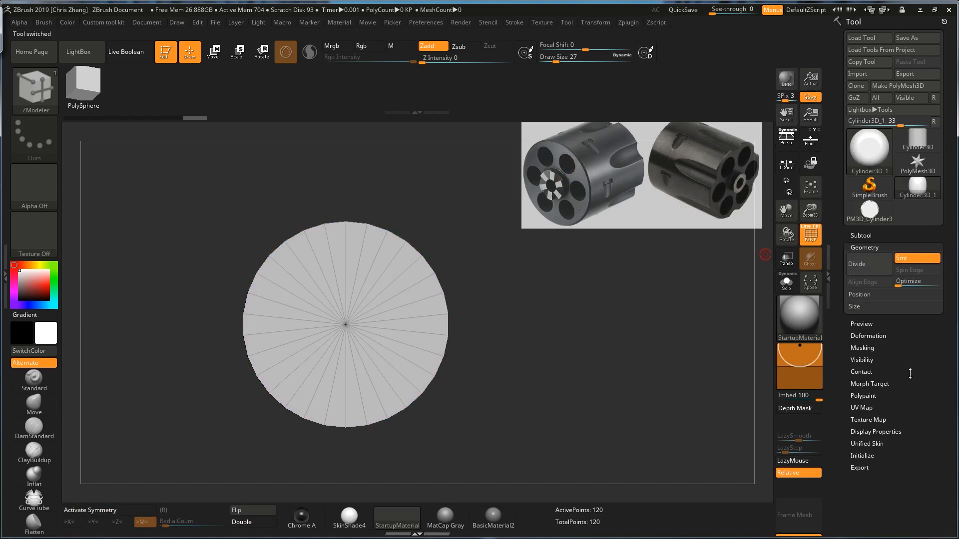
left_click(868, 456)
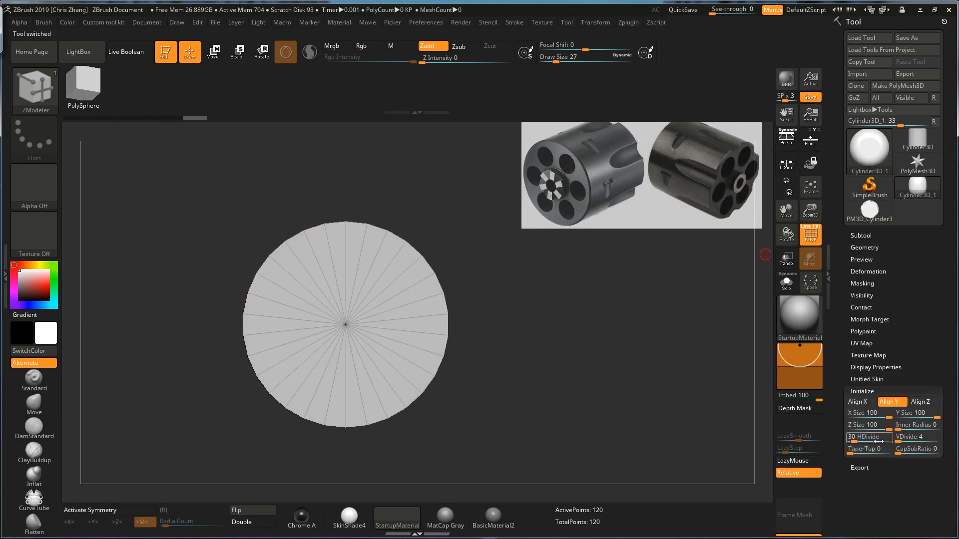
left_click_drag(853, 437, 849, 435)
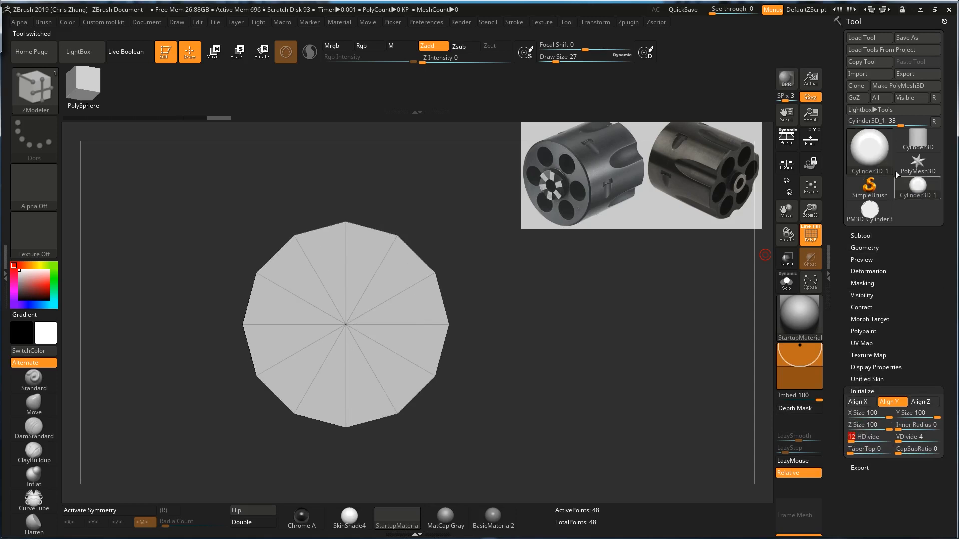
Return to the fluted cylinder tool and append the 12-sided cylinder primitive as a new subtool.
left_click(875, 216)
left_click_drag(497, 338, 537, 325, "shift")
left_click(857, 235)
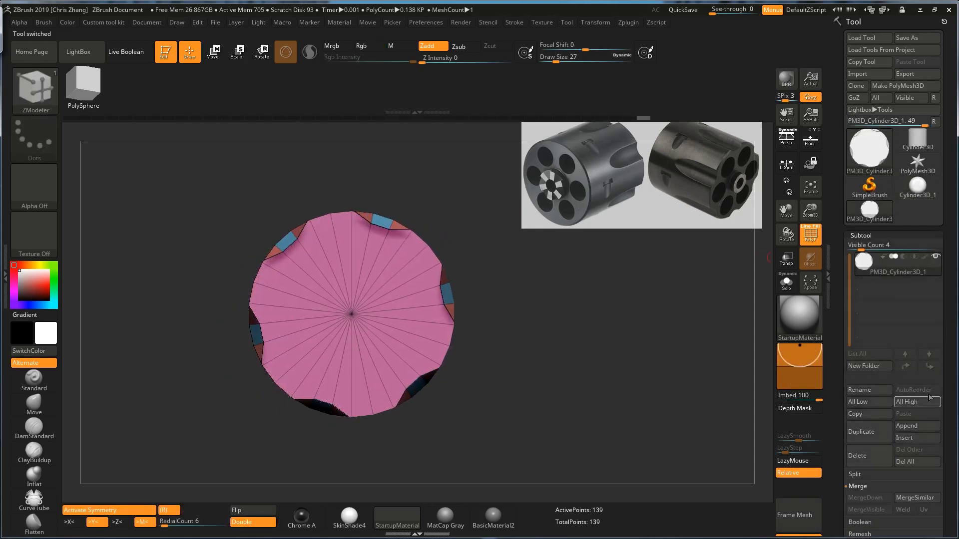
left_click(917, 426)
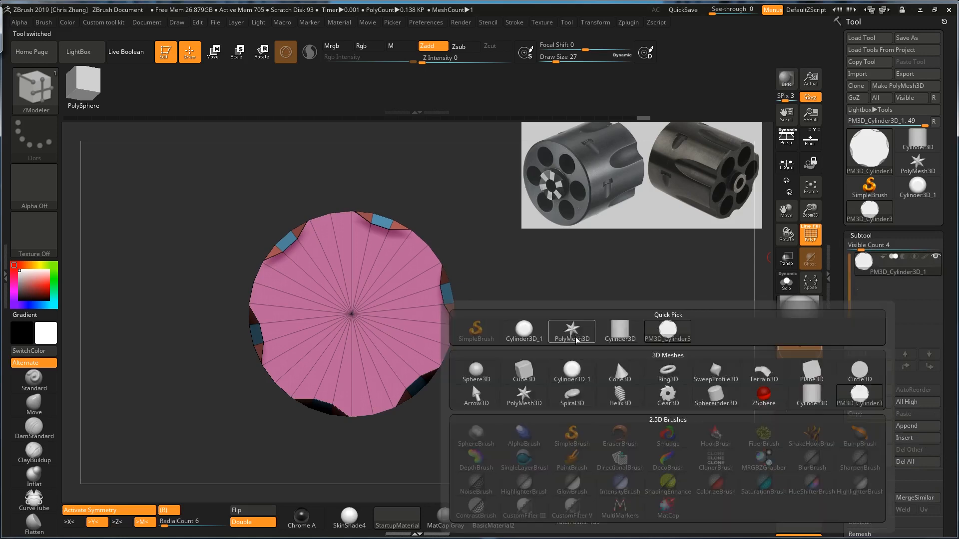
left_click(615, 338)
Hide all of the appended cylinder except its front cap and delete the hidden geometry.
left_click_drag(514, 302, 492, 300)
mouse_move(336, 430)
left_mouse_down()
mouse_move(362, 428)
mouse_move(331, 422)
left_mouse_up()
left_click_drag(572, 269, 510, 287, "alt")
left_click_drag(504, 213, 344, 458, "ctrl+alt+shift")
key("space")
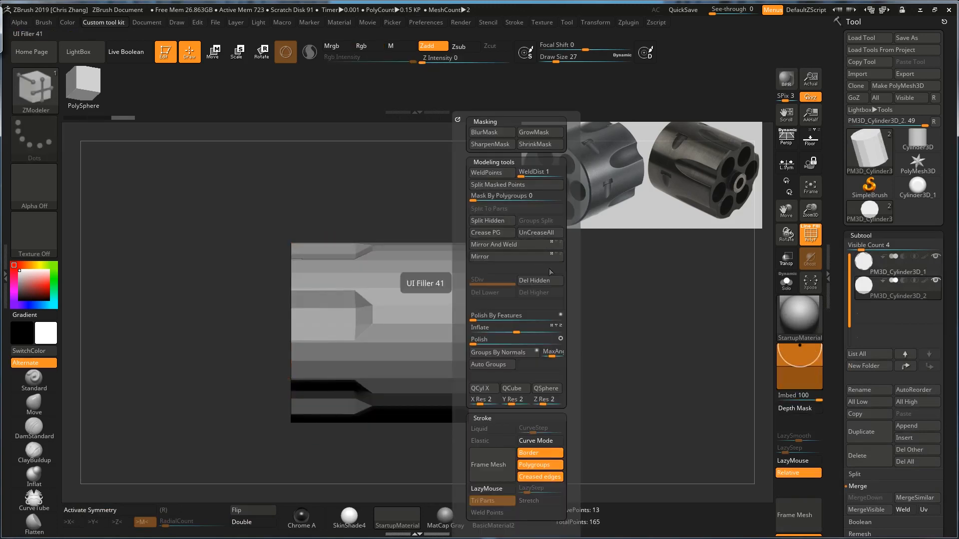
left_click(546, 281)
Scale the cap disc down to chamber size in the front view and move it along Z toward the cylinder's outer edge.
left_click_drag(540, 306, 522, 317, "shift")
key("e")
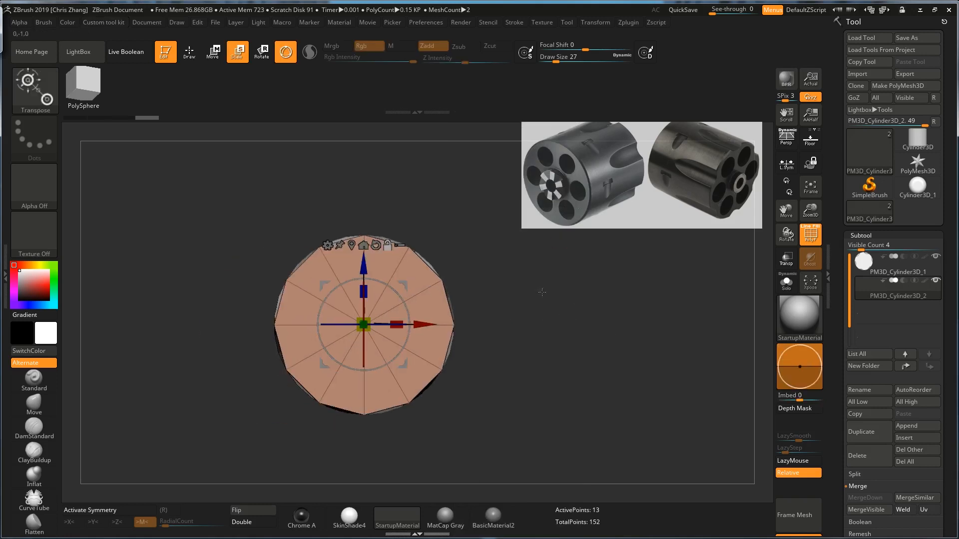
left_click_drag(364, 325, 335, 326)
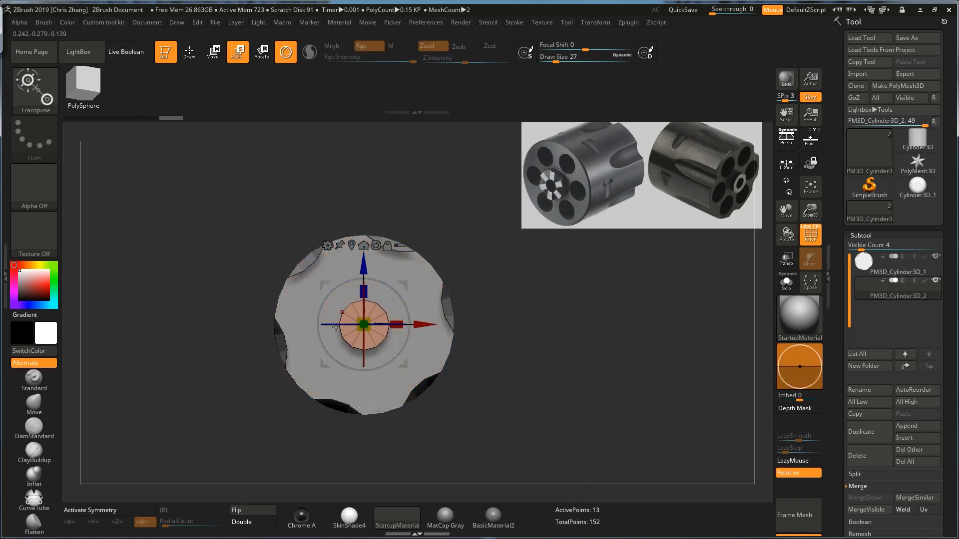
left_click_drag(363, 262, 363, 212)
key("q")
mouse_move(511, 285)
left_mouse_down("alt")
mouse_move(553, 284)
mouse_move(569, 259)
left_mouse_up("alt")
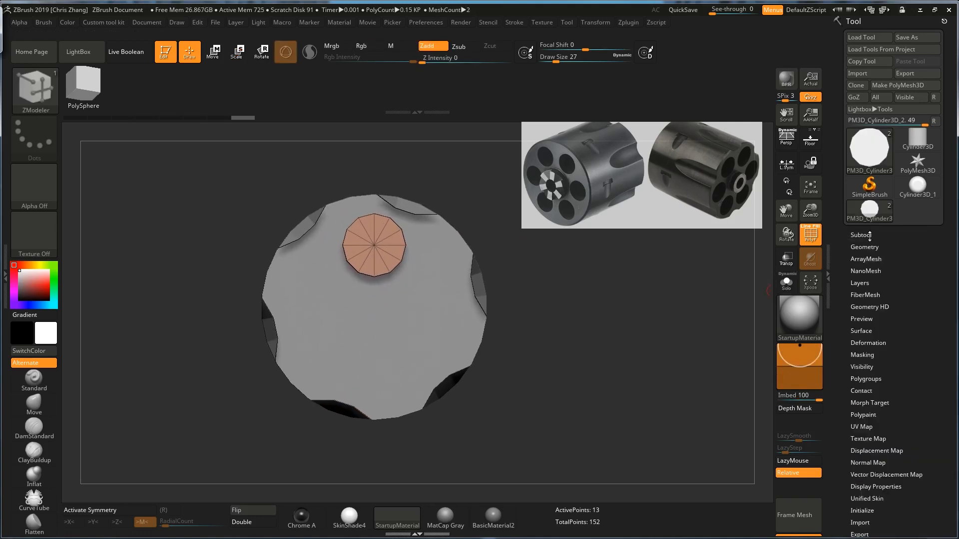
Turn on Array Mesh with Transpose for the disc, using 6 repeats and a Y rotation amount of 360.
left_click(866, 258)
left_click(869, 294)
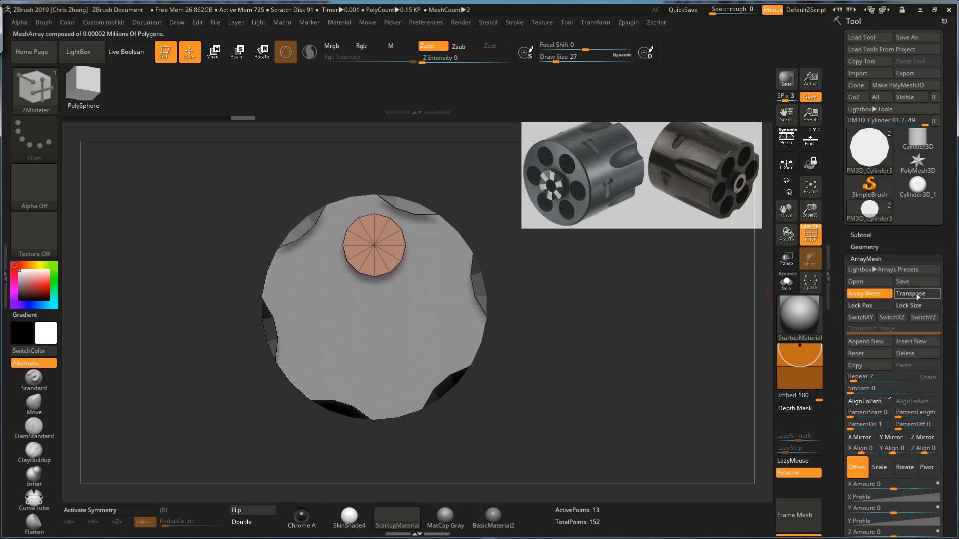
left_click(913, 296)
scroll(919, 279, "down", 5)
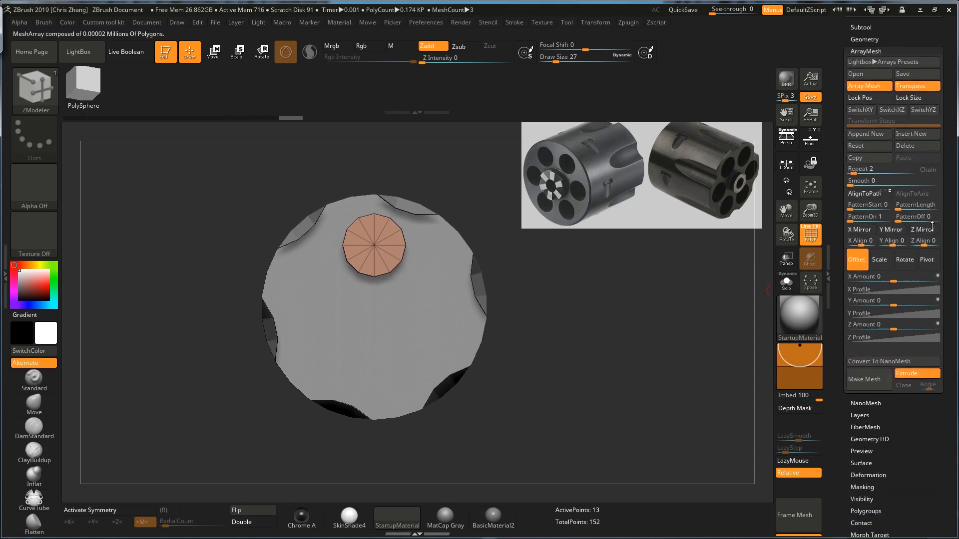
left_click(905, 259)
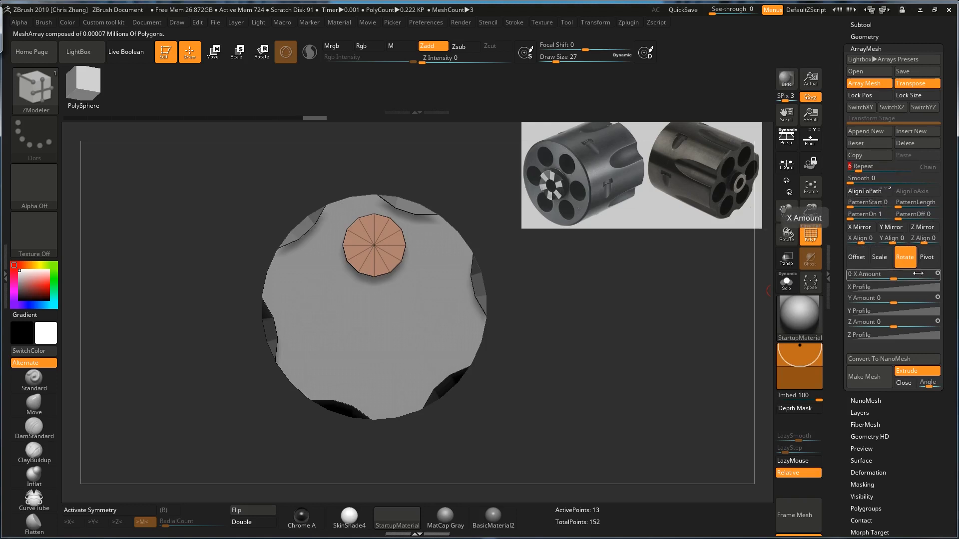
left_click(851, 299)
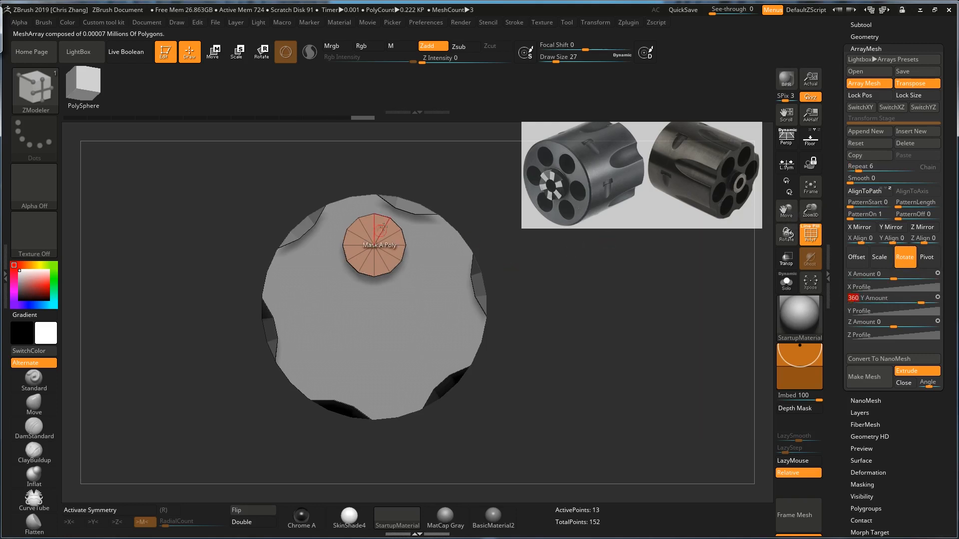
Set the array's pivot Z amount to 1.2 and convert the ring of six discs into real mesh.
left_click(927, 257)
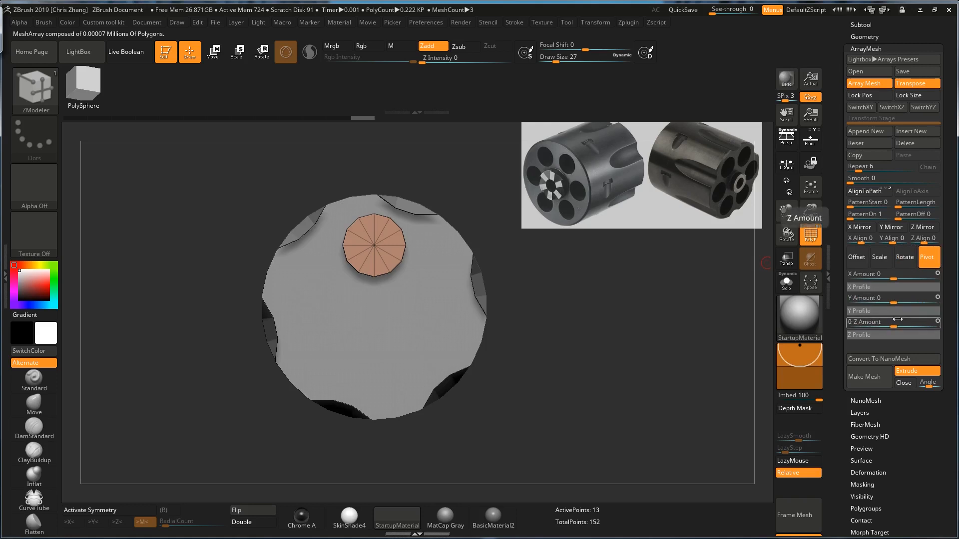
left_click_drag(894, 325, 913, 328)
type("1.2")
key("Return")
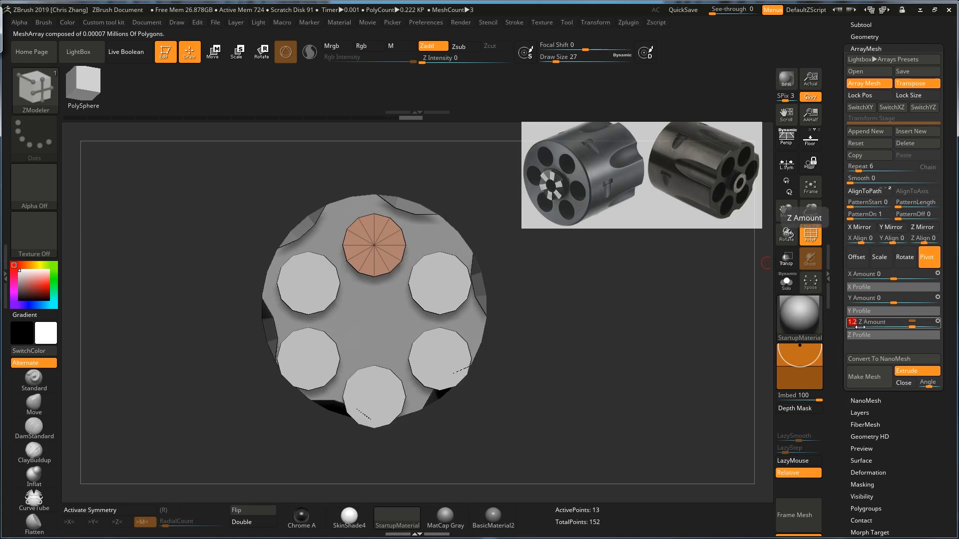
left_click(873, 382)
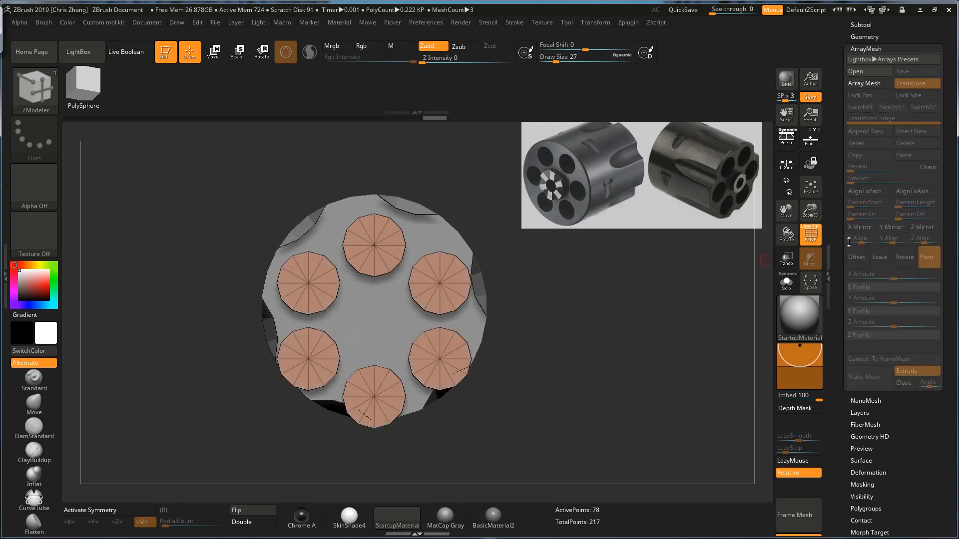
scroll(941, 265, "up", 5)
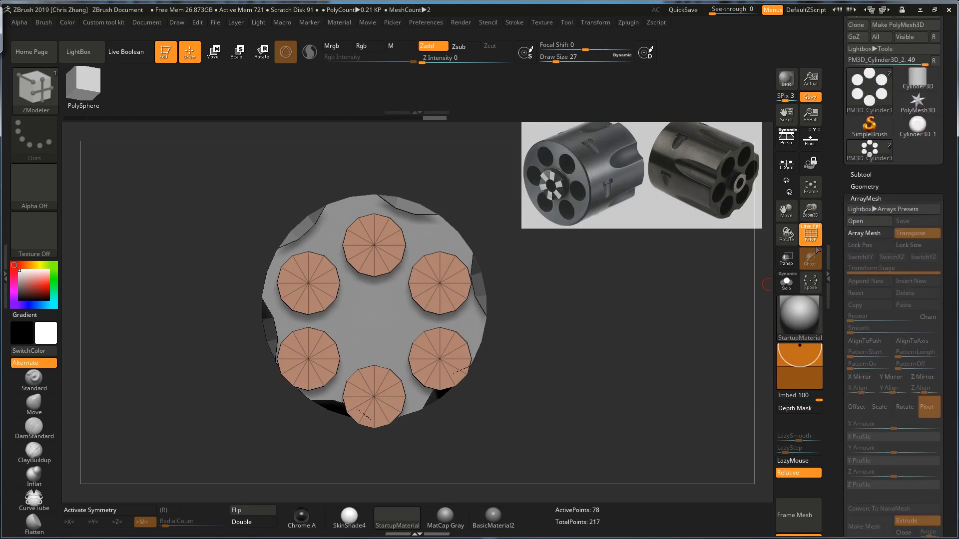
Set the Y and Z Position of the chamber disc ring to 0 to centre it on the cylinder axis.
left_click(861, 174)
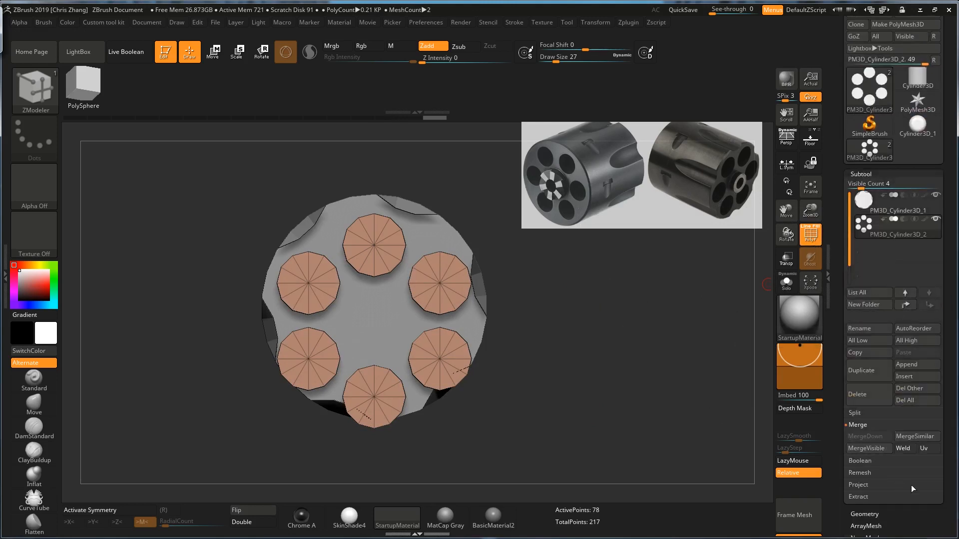
scroll(898, 471, "down", 3)
left_click(874, 430)
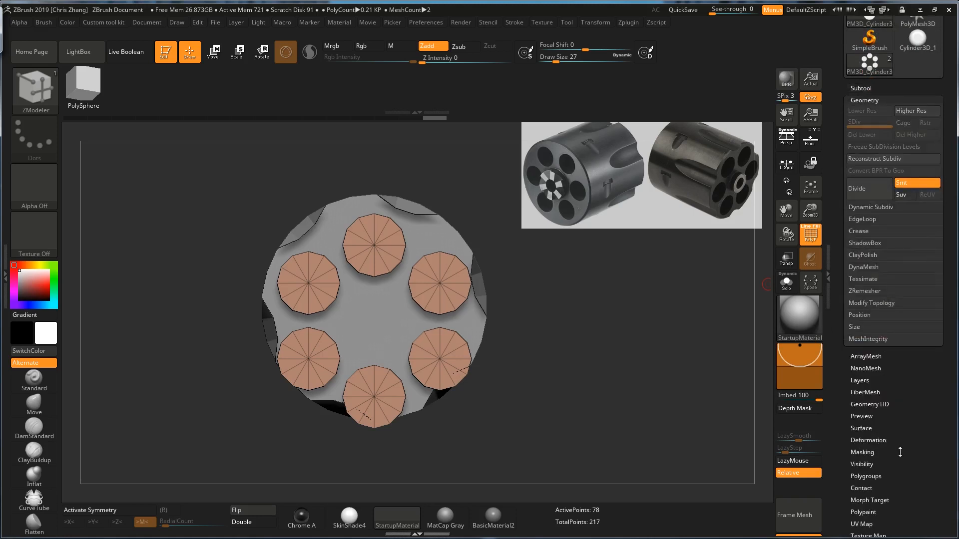
left_click(860, 314)
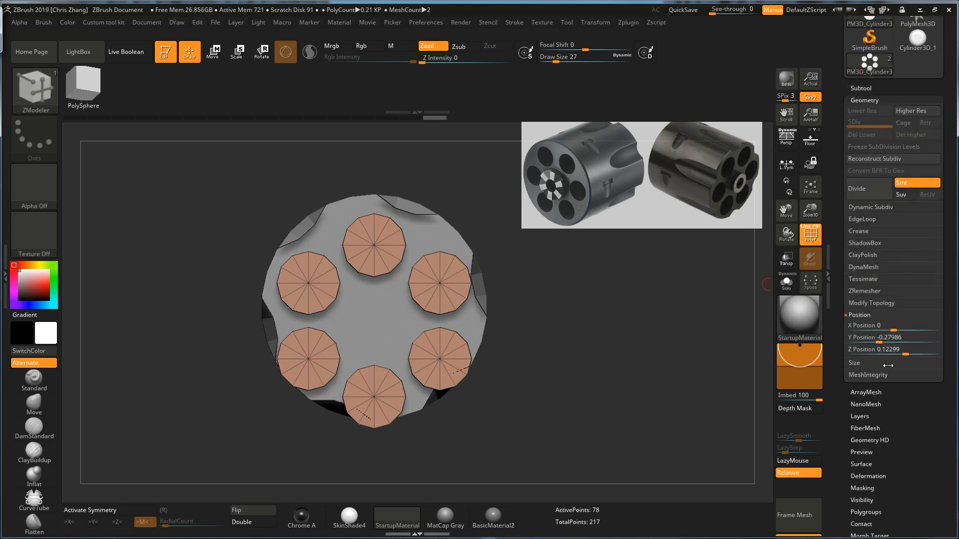
type("0")
key("Return")
left_click(857, 351)
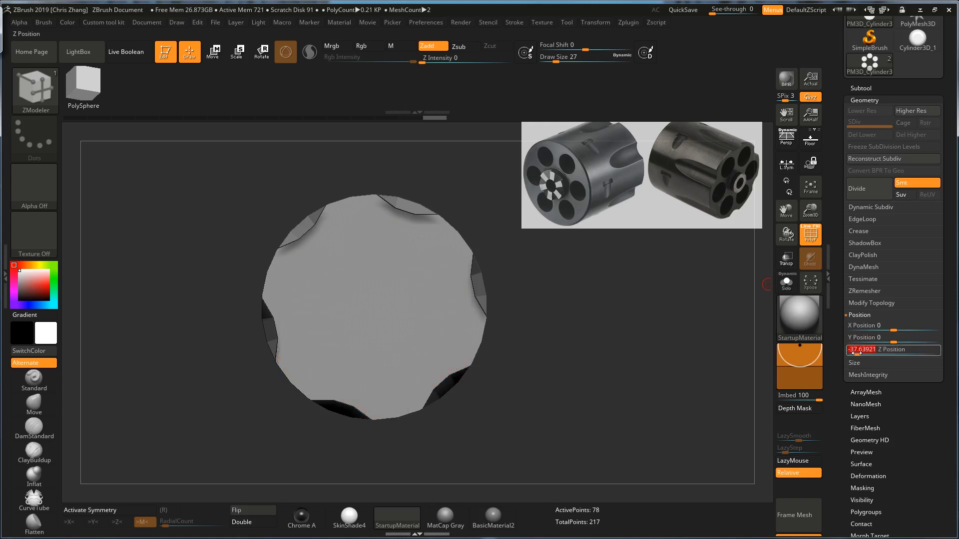
type("0")
key("Return")
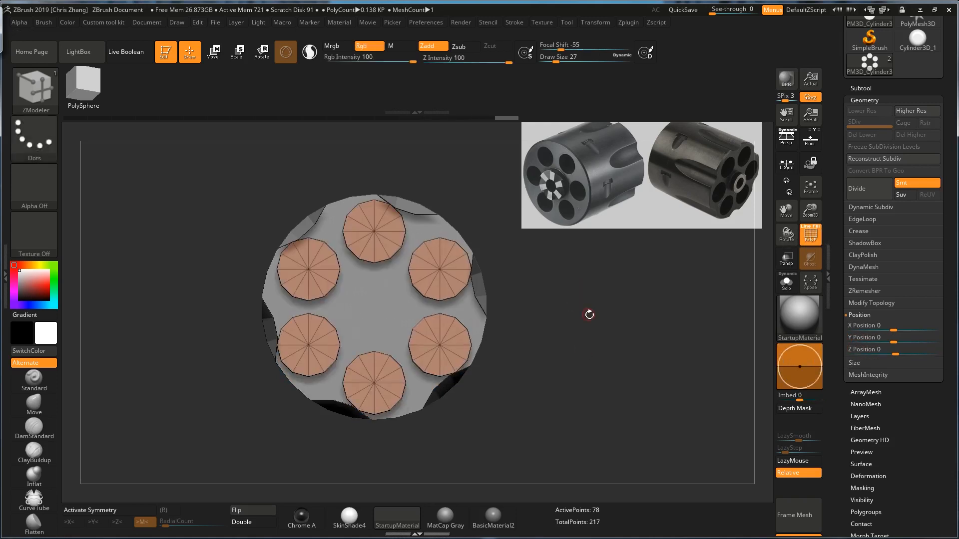
Centre the transform gizmo on the ring of chamber discs.
key("w")
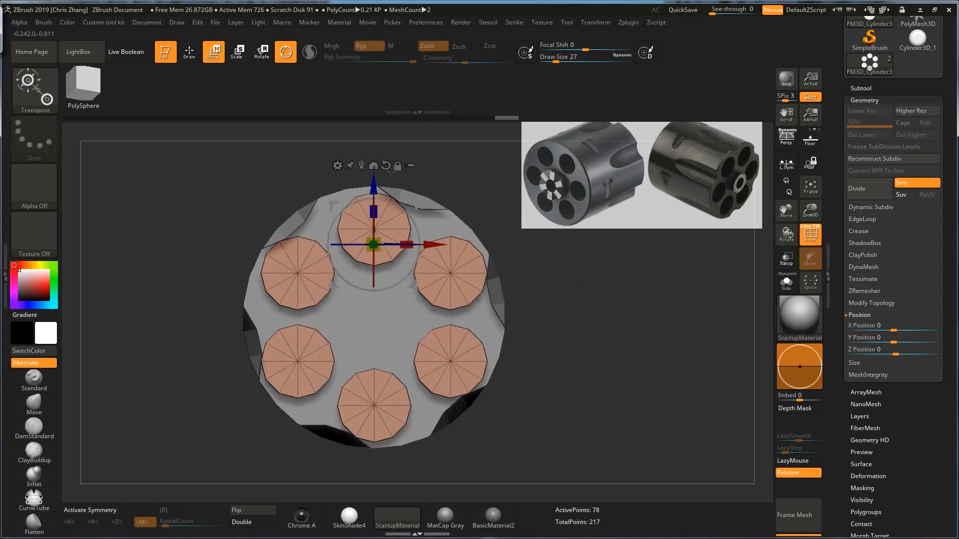
left_click(362, 165)
right_click_drag(586, 318, 604, 326, "ctrl")
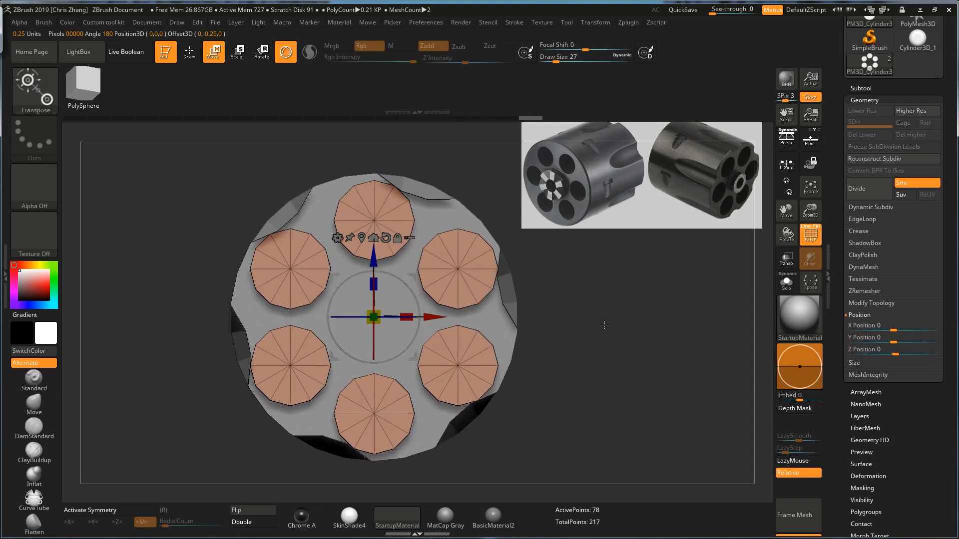
Select the fluted cylinder subtool and merge the disc ring below it into the same subtool.
left_click(854, 89)
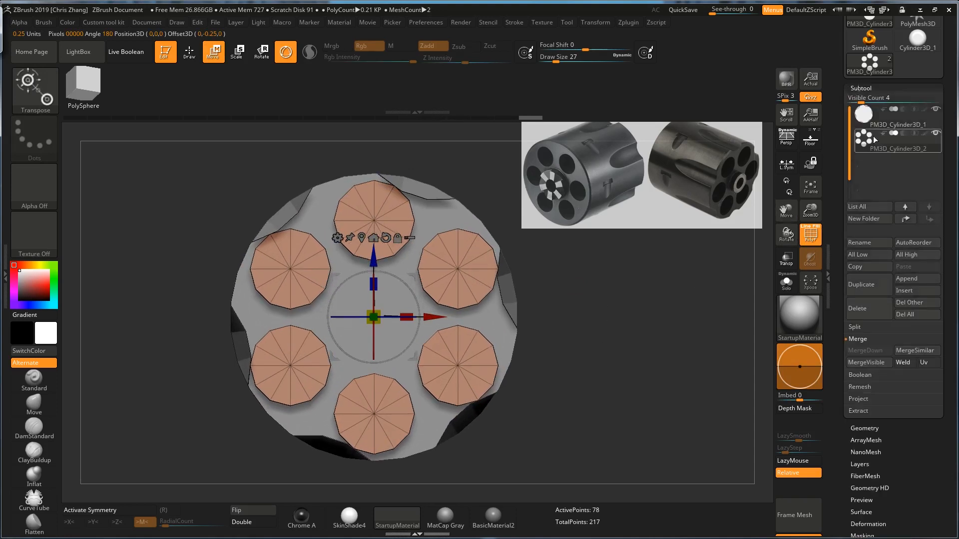
left_click(867, 114)
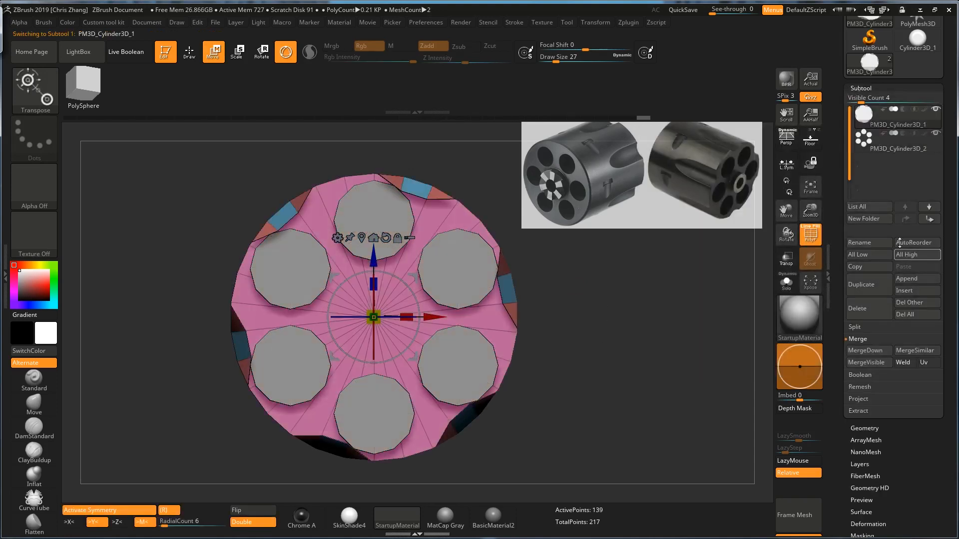
left_click(878, 353)
left_click(814, 381)
Apply Auto Groups to the merged mesh so the body and each chamber disc get separate polygroups.
mouse_move(559, 326)
left_mouse_down()
mouse_move(595, 333)
mouse_move(517, 327)
mouse_move(554, 310)
left_mouse_up()
key("q")
key("space")
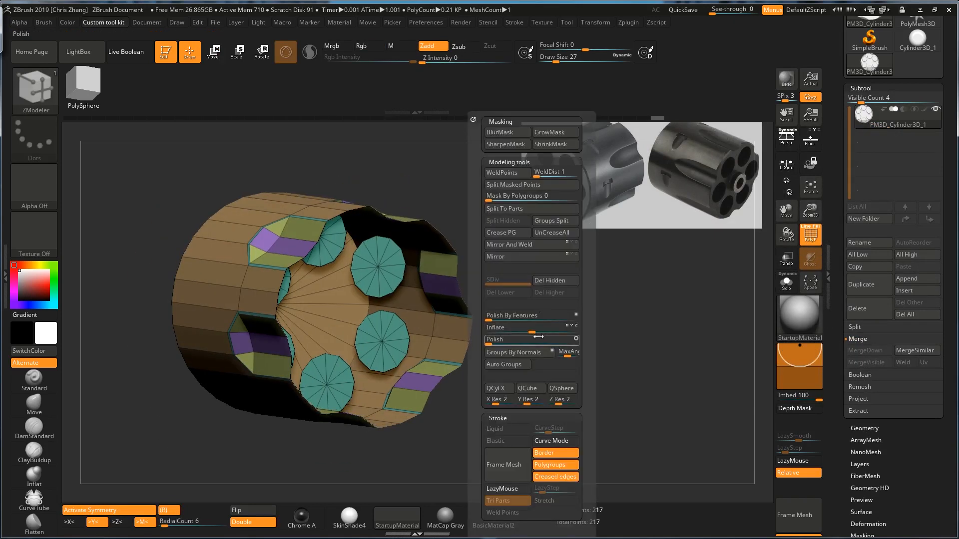
left_click(511, 366)
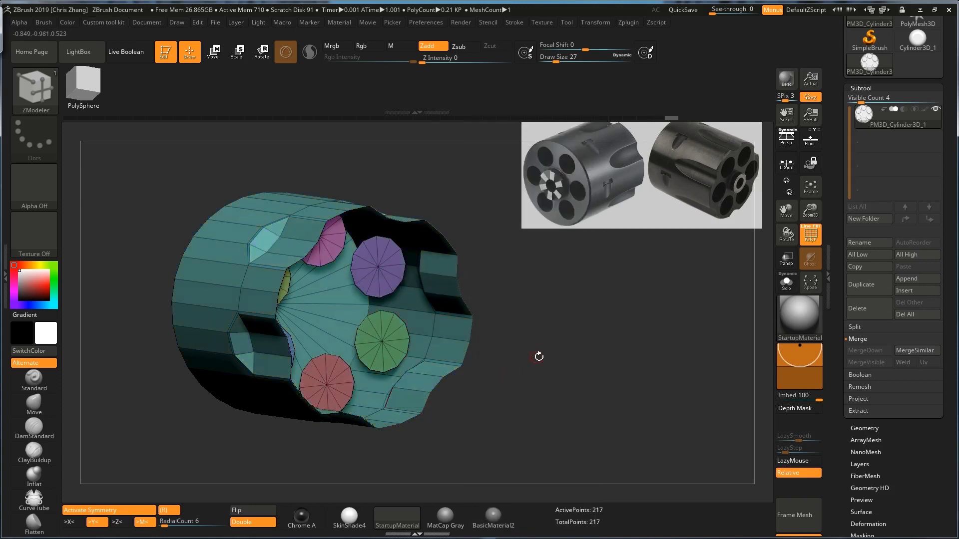
With symmetry off, rotate the six chamber discs about 12 degrees around the cylinder axis so they sit between the flutes.
left_click_drag(538, 357, 495, 347)
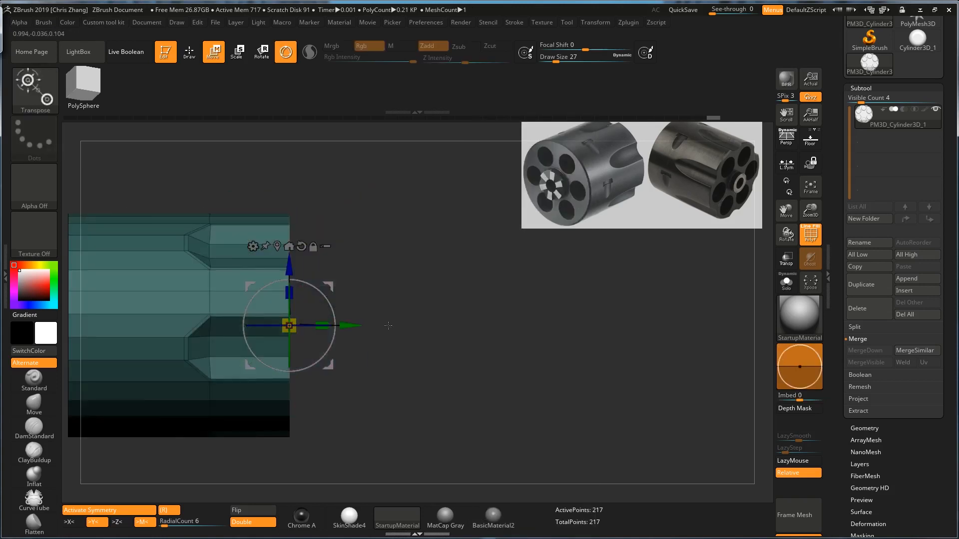
left_click_drag(325, 325, 433, 312)
left_click_drag(513, 307, 473, 320)
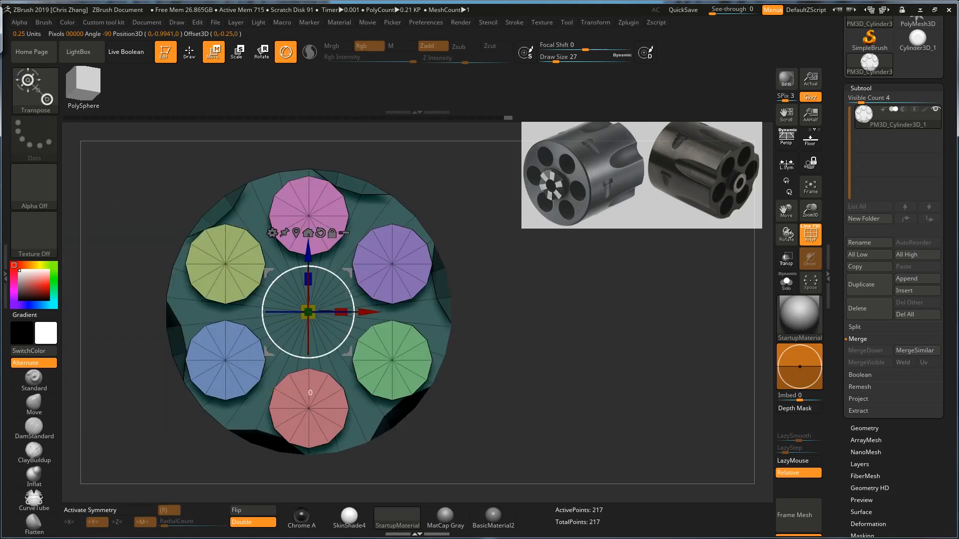
left_click_drag(350, 290, 348, 280)
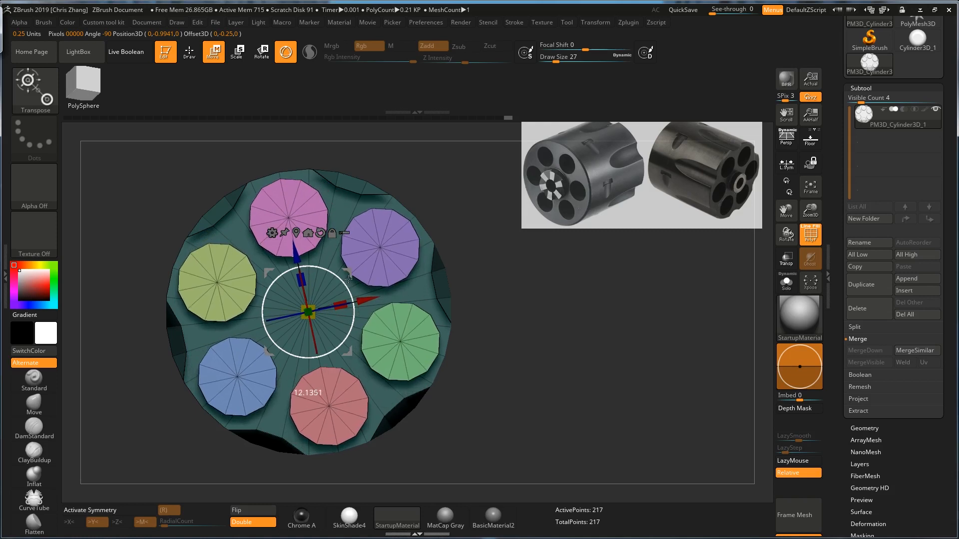
Mask everything except the cylinder's front end, reset the gizmo orientation and adjust that end slightly along Y.
key("q")
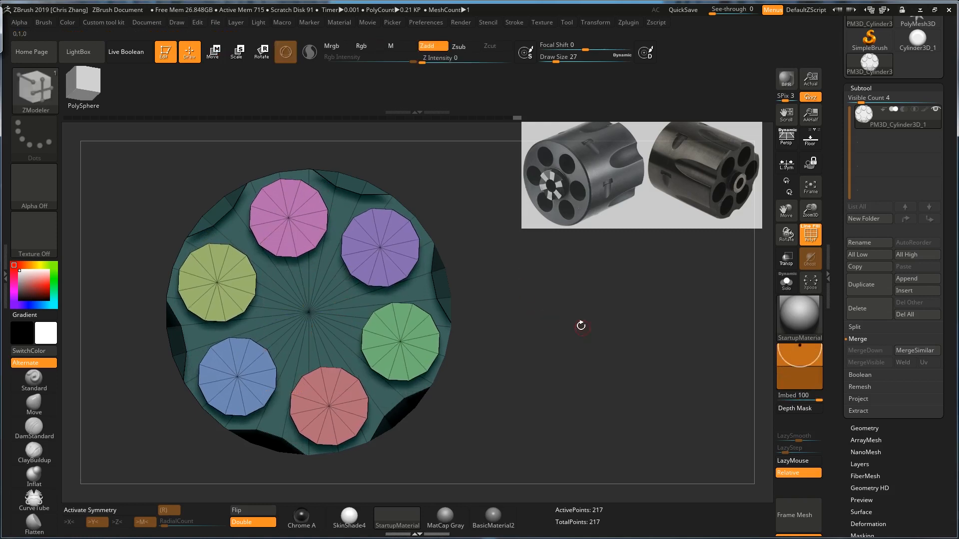
left_click_drag(535, 331, 517, 340)
left_click_drag(362, 143, 280, 466, "ctrl")
key("w")
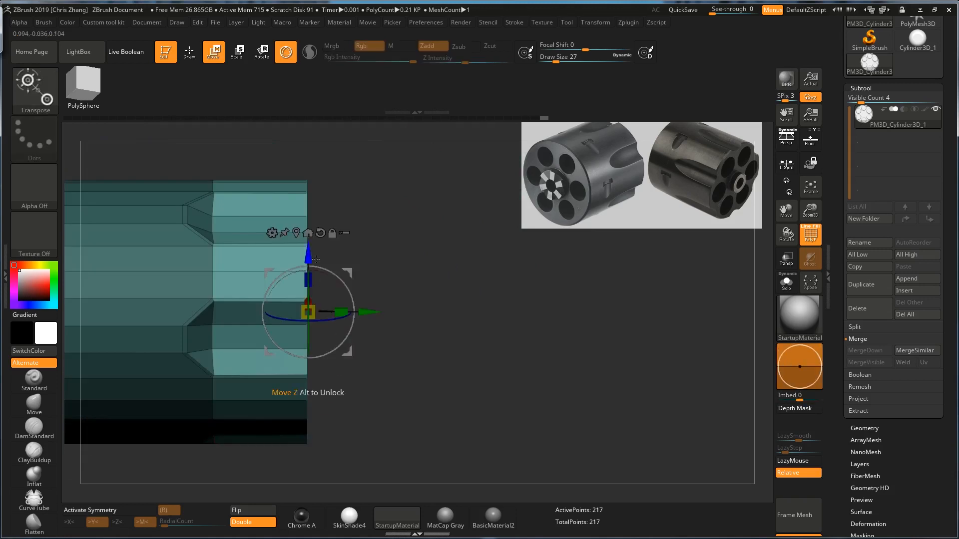
left_click(320, 232)
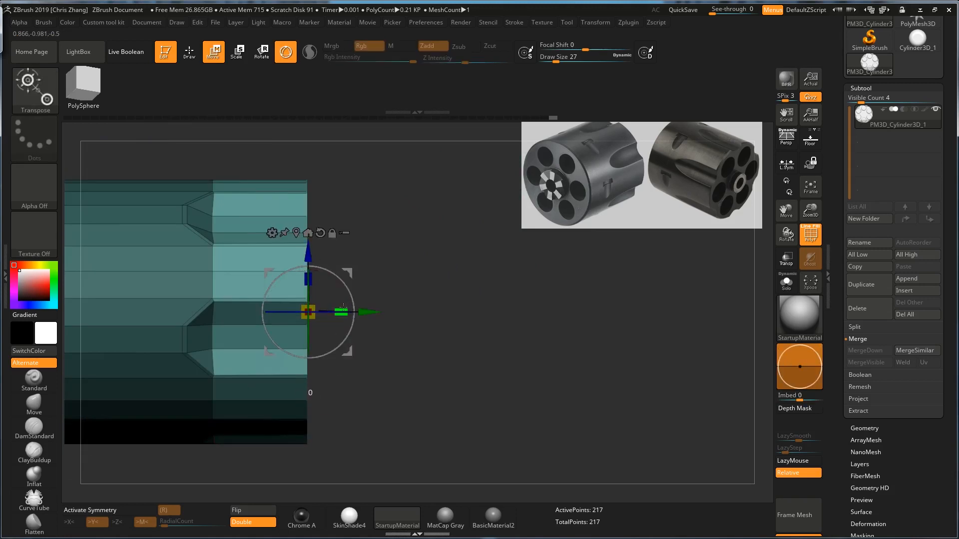
left_click_drag(329, 312, 332, 313)
Insert a single edge loop with ZModeler around the centre of the rear cap, at about one third of its radius.
key("b")
key("z")
key("m")
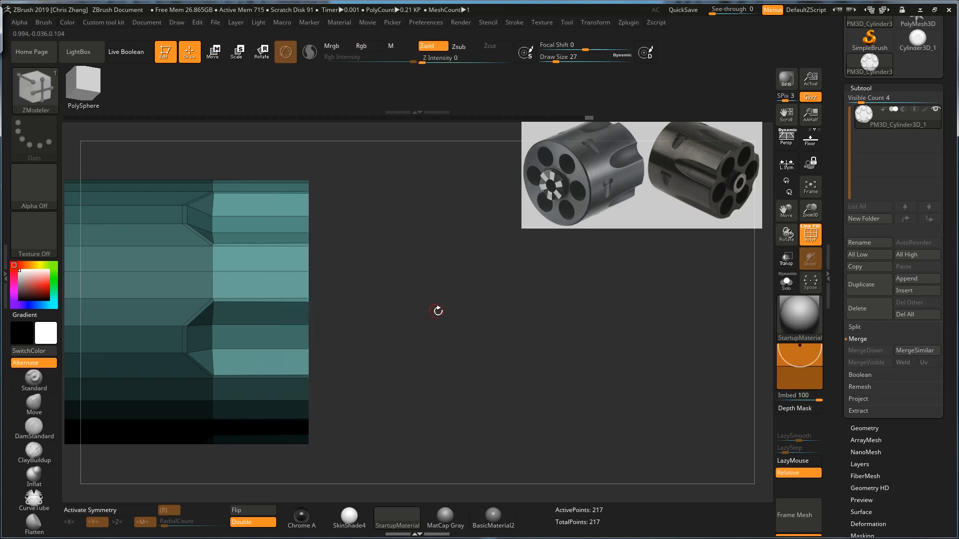
left_click_drag(440, 303, 391, 313)
left_click_drag(520, 312, 516, 308)
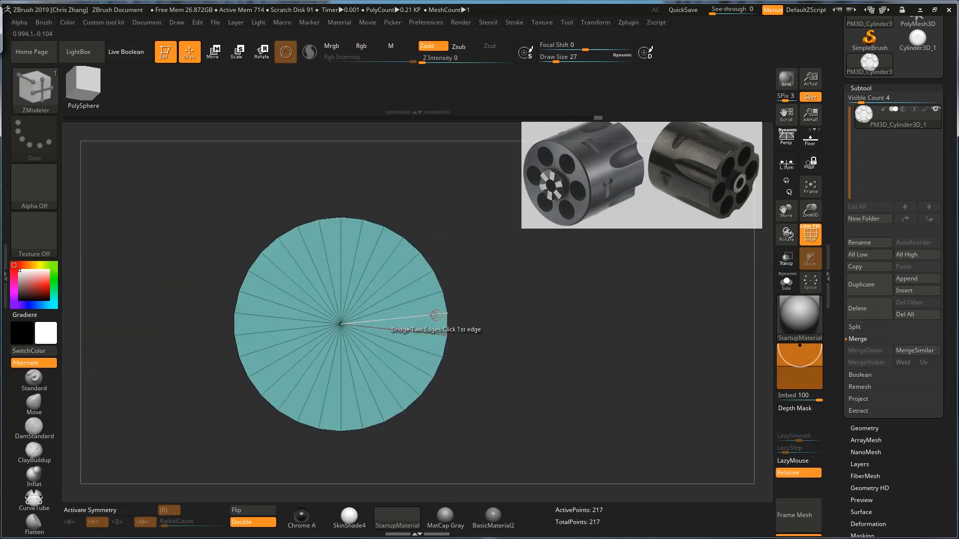
left_click_drag(449, 315, 350, 335)
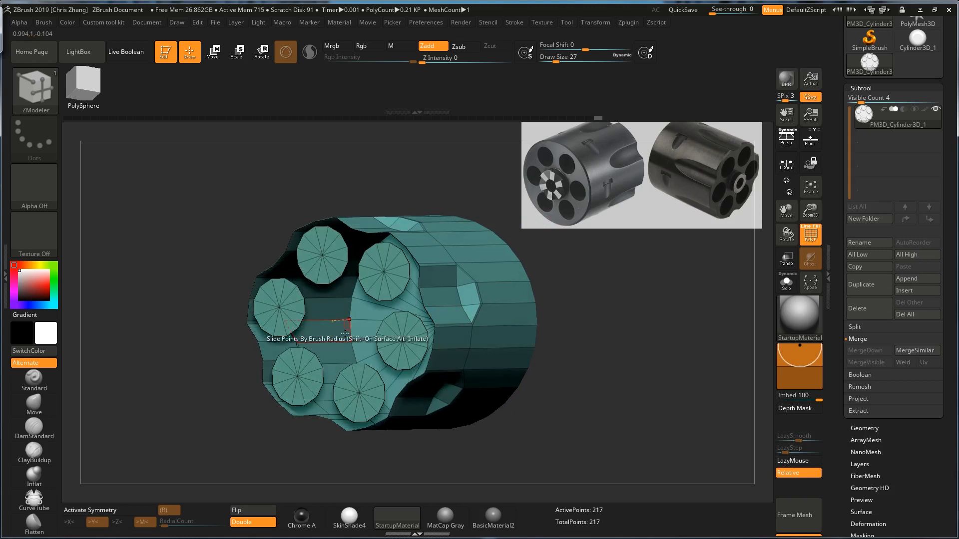
left_click_drag(593, 294, 457, 313)
key("space")
left_click(434, 246)
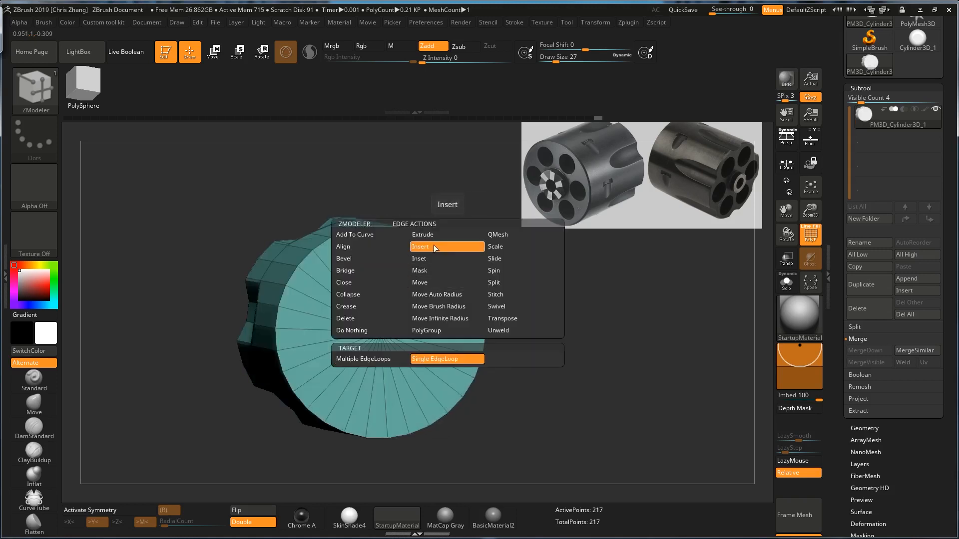
left_click(415, 328)
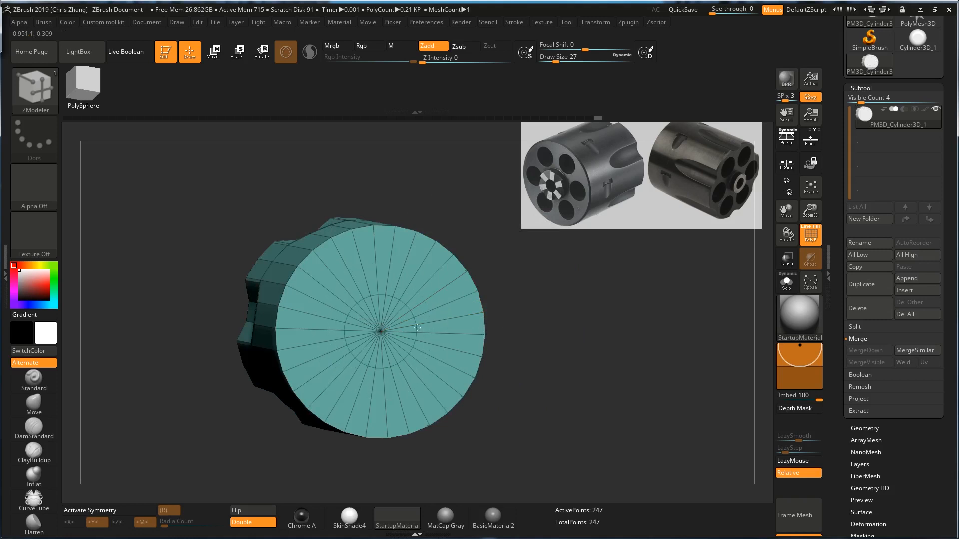
Extrude the rear cap's central polygons as a separate disc, using the Polygroup All target and the No Sides Polys modifier.
left_click_drag(537, 312, 528, 303, "shift")
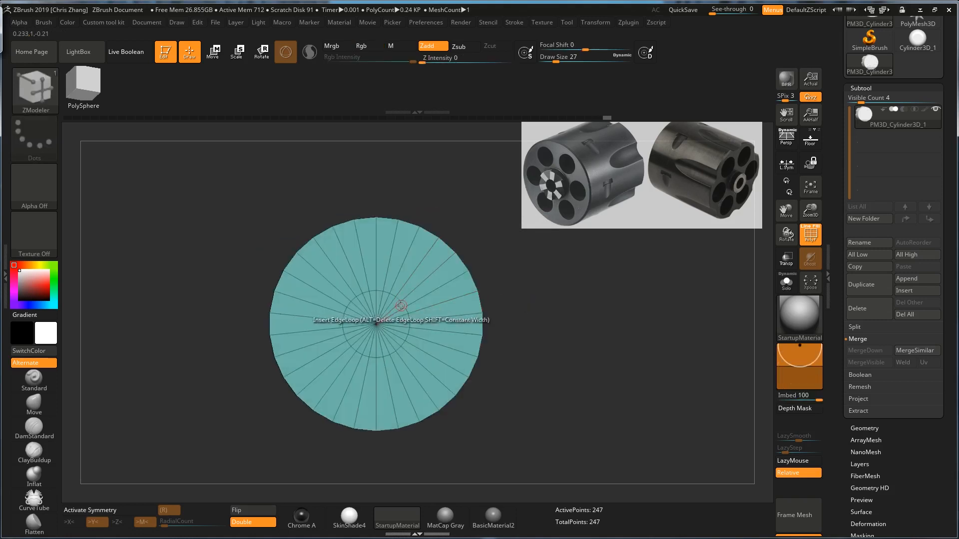
key("x")
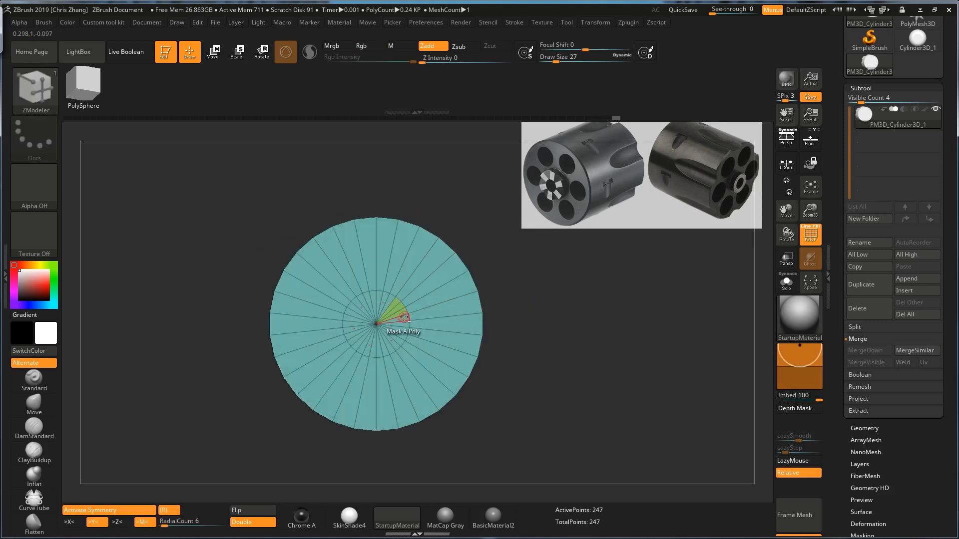
left_click_drag(523, 314, 564, 314)
key("x")
key("space")
left_click(329, 210)
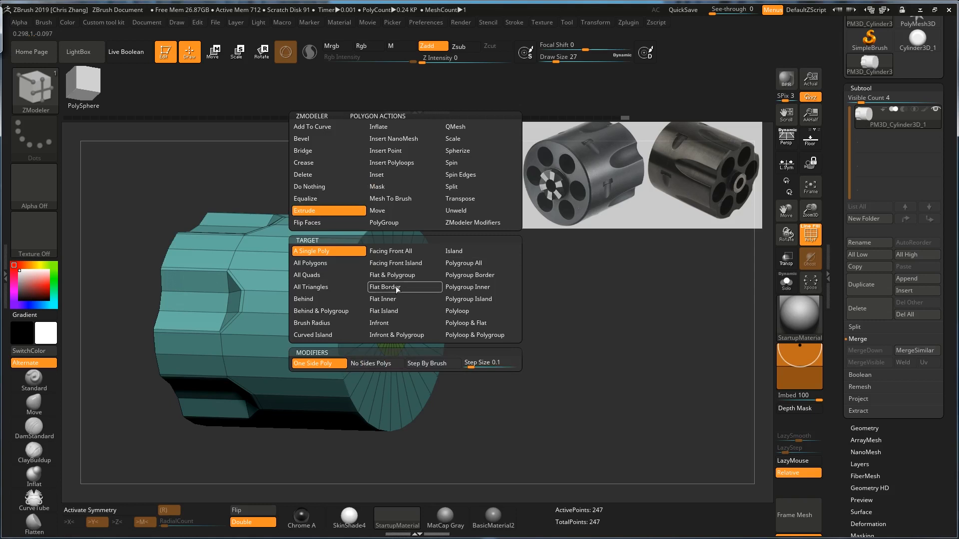
left_click(464, 263)
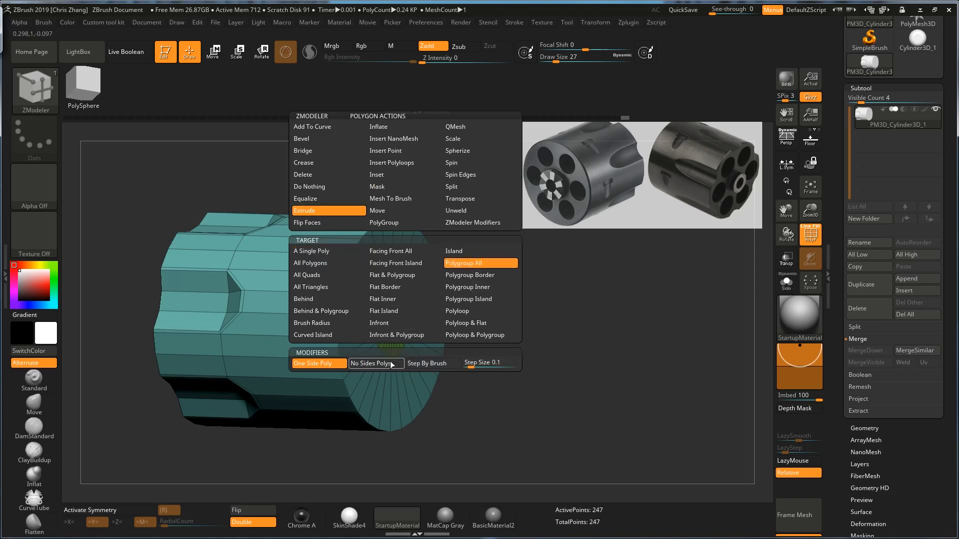
left_click_drag(406, 318, 446, 319)
Mask everything except the extruded central disc and move it along Y to the front, inside the ring of chamber discs.
left_click_drag(520, 317, 526, 319)
left_click_drag(511, 253, 426, 393, "ctrl")
key("w")
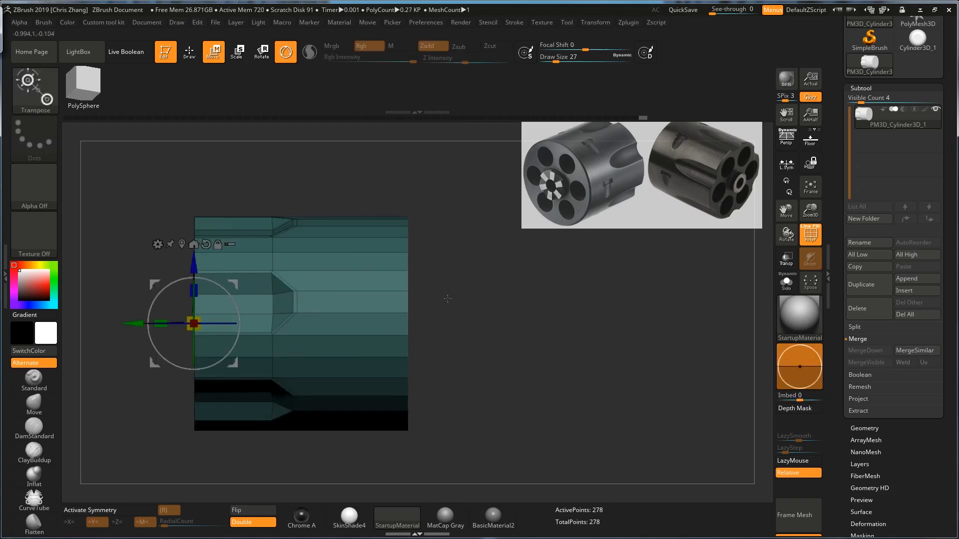
left_click_drag(141, 325, 382, 433)
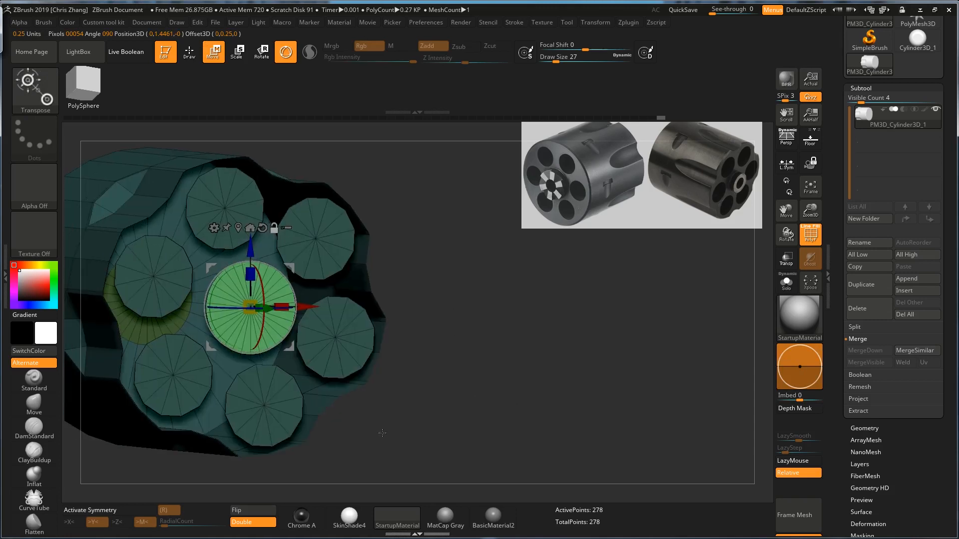
Turn off double-sided display and inspect which way the central disc and the chamber discs face.
left_click_drag(406, 333, 445, 331)
left_click_drag(459, 294, 470, 248)
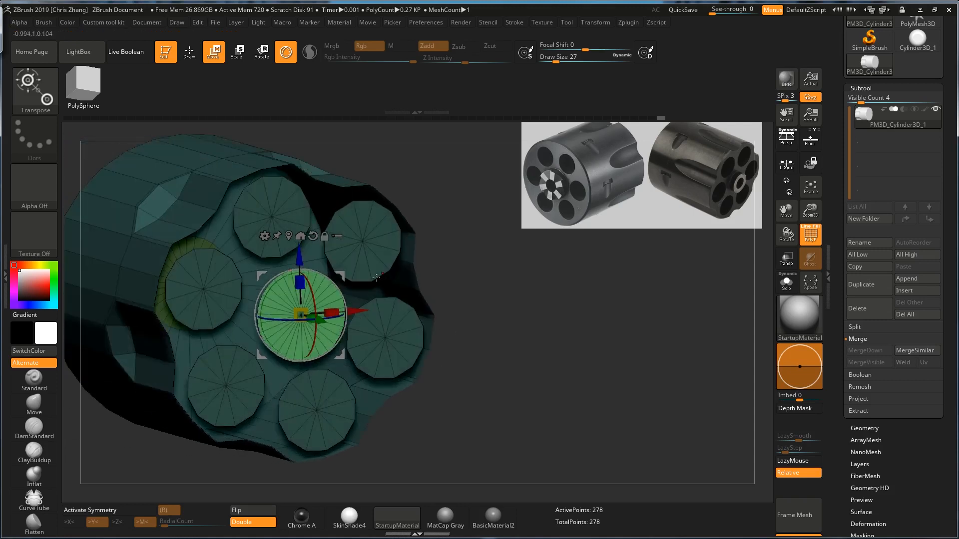
left_click_drag(473, 361, 448, 369)
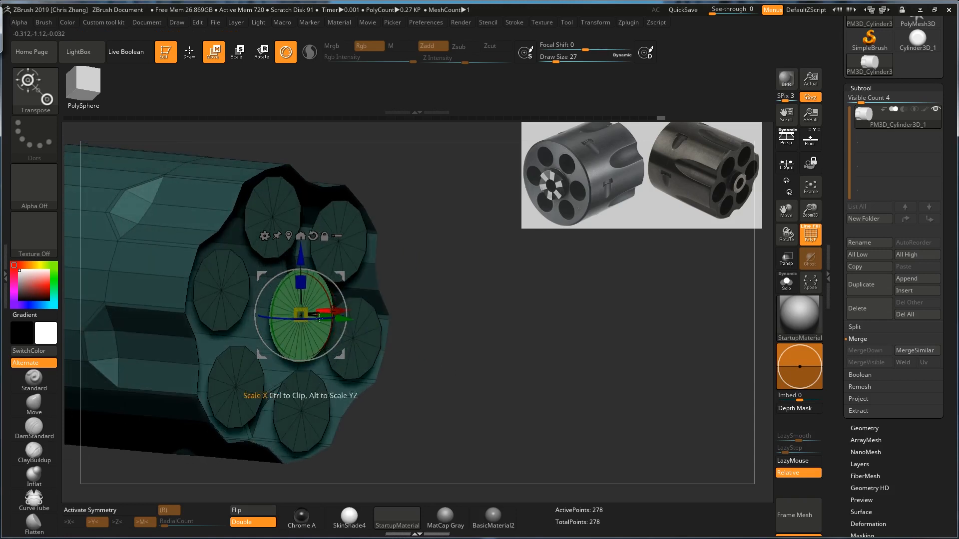
left_click(263, 525)
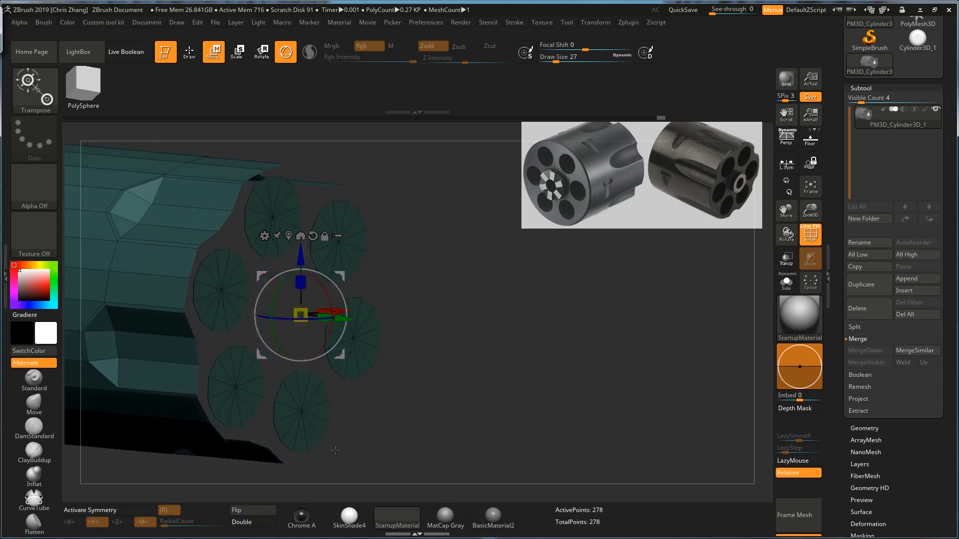
left_click_drag(425, 362, 360, 351)
left_click_drag(430, 339, 453, 398)
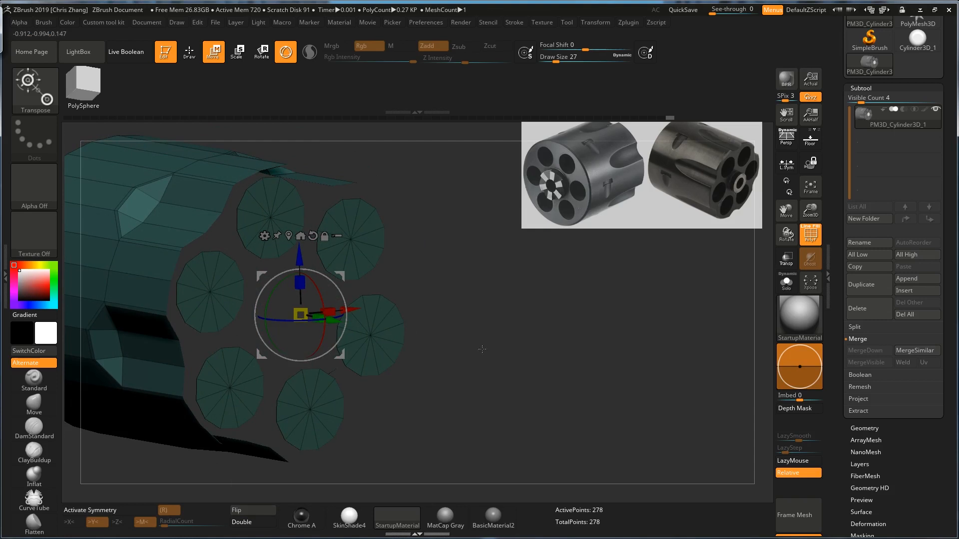
Isolate the central disc, flip its facing direction and show the whole cylinder again.
key("q")
key("b")
key("z")
key("m")
left_click(317, 306, "ctrl+shift")
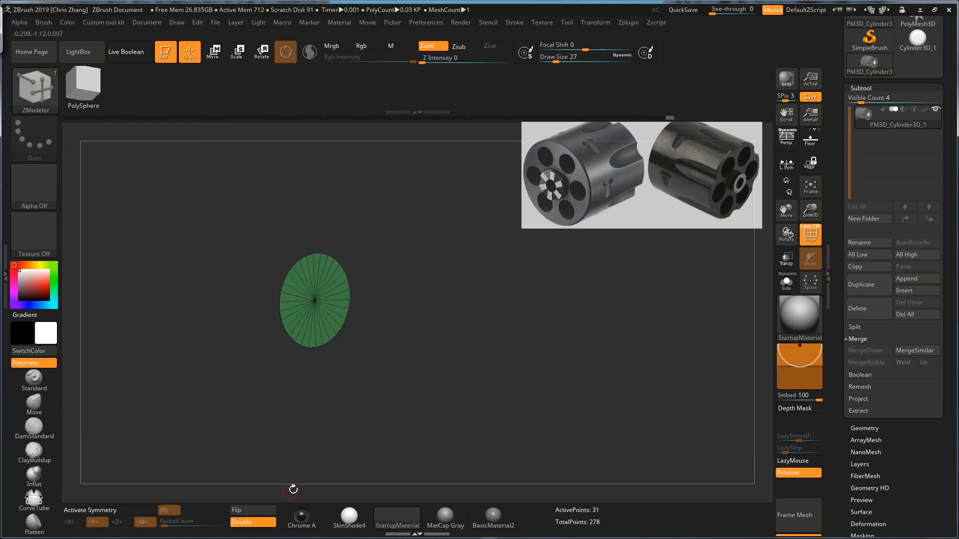
left_click(462, 337, "ctrl+shift")
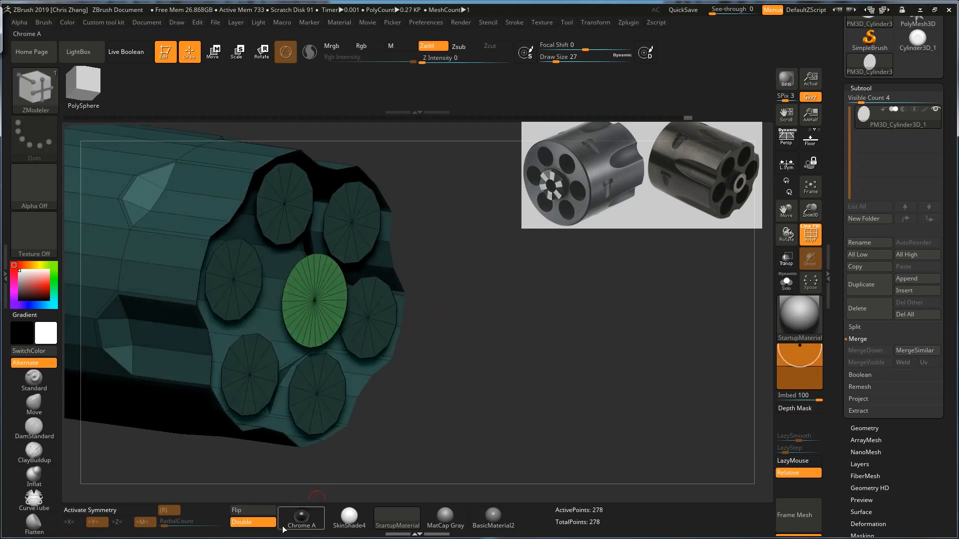
mouse_move(445, 342)
left_mouse_down()
mouse_move(463, 342)
mouse_move(435, 350)
left_mouse_up()
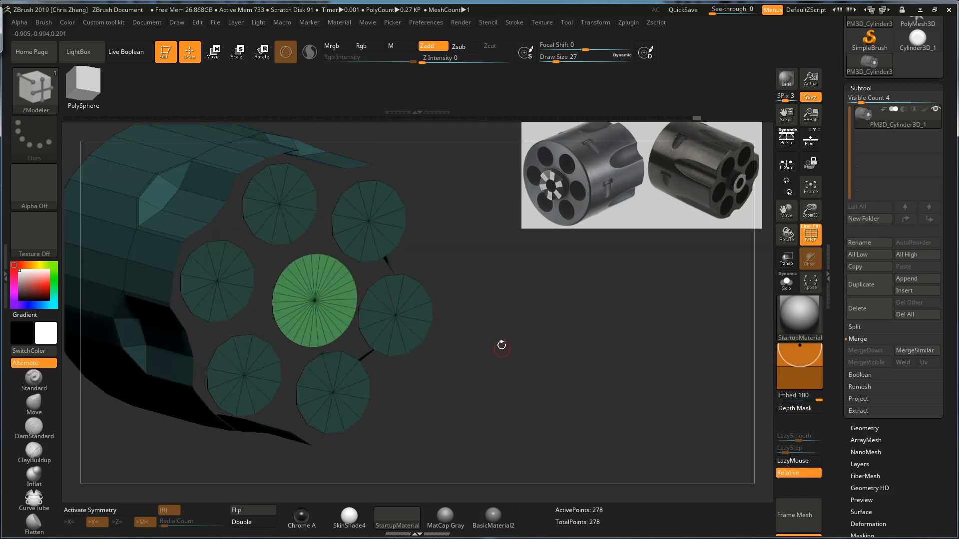
Mask all but the cylinder's front end and scale the front rim and discs flat along Y into one plane.
left_click_drag(492, 358, 511, 360, "shift")
left_click_drag(460, 390, 450, 349, "ctrl")
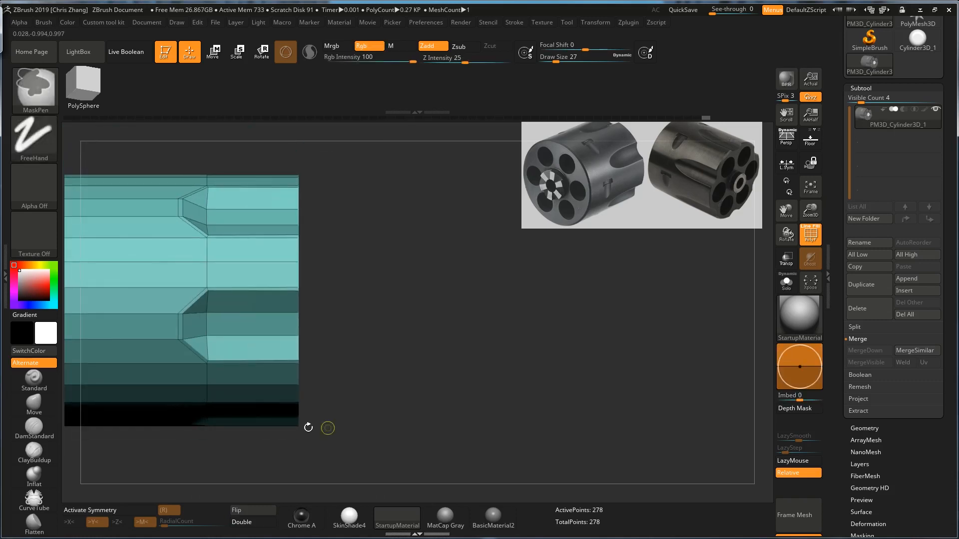
key("b")
key("z")
key("m")
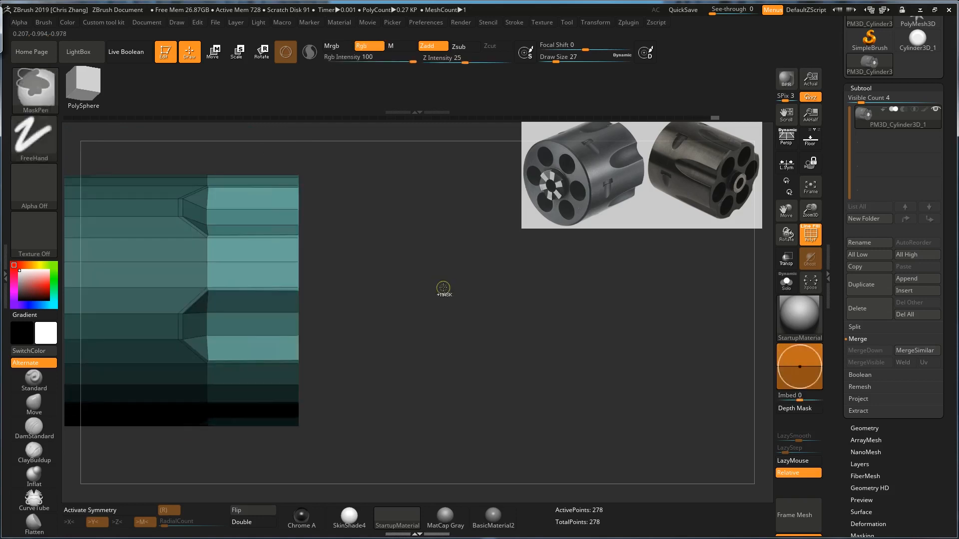
key("w")
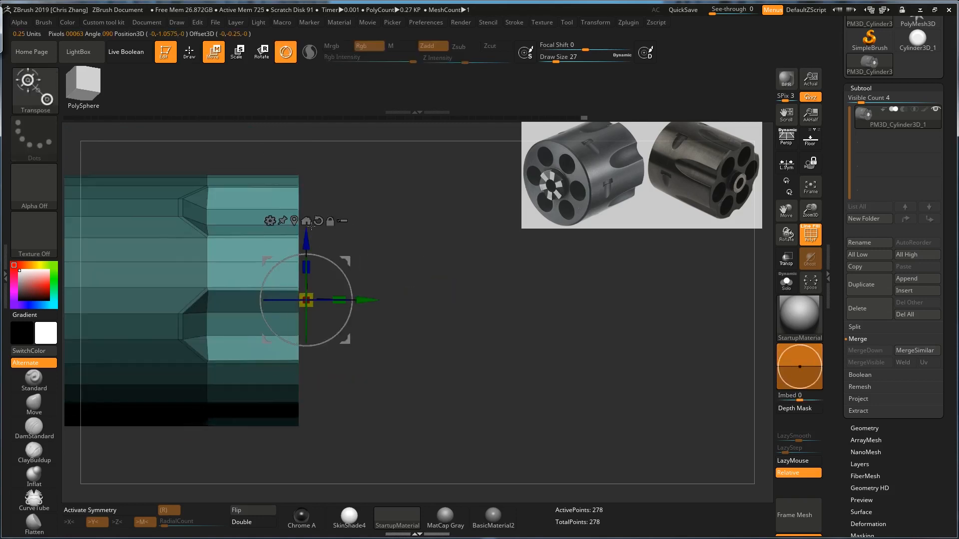
left_click_drag(339, 301, 220, 316)
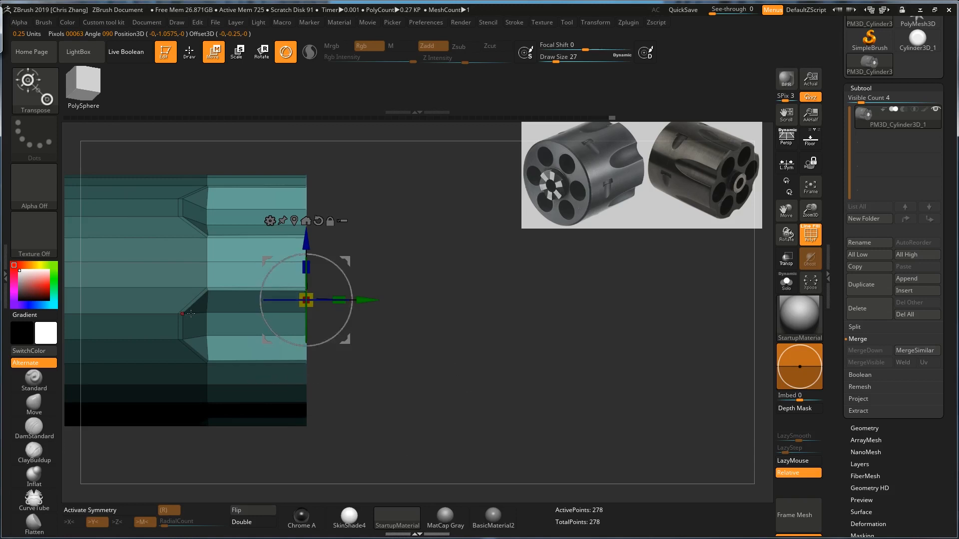
Clear the mask, turn on double-sided display and activate Y radial symmetry with a count of 6.
key("q")
mouse_move(426, 298)
left_mouse_down()
mouse_move(488, 317)
mouse_move(550, 268)
mouse_move(554, 292)
left_mouse_up()
left_click(257, 522)
left_click_drag(502, 244, 519, 290)
left_click_drag(475, 173, 505, 186)
key("x")
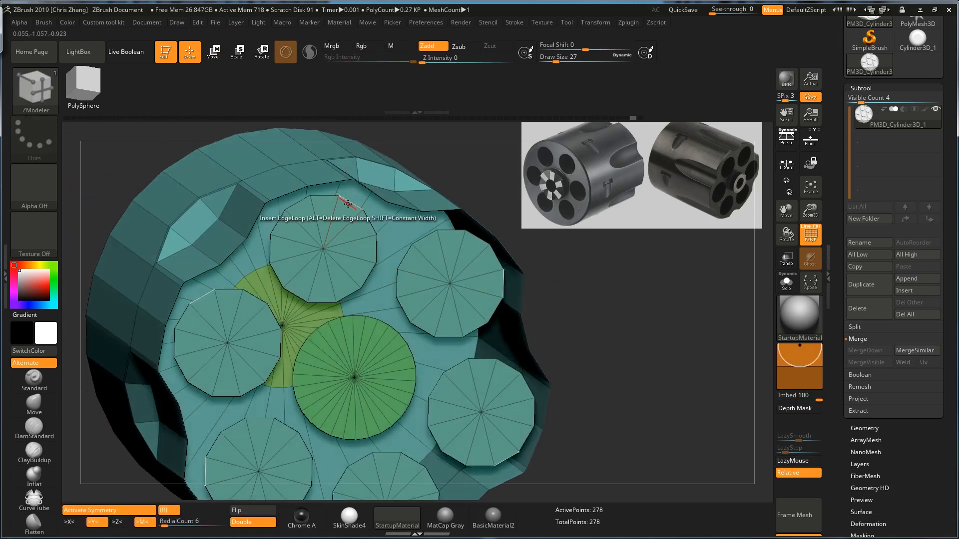
Bridge the front chamber discs' outer edges to the fluted rim and to the neighbouring discs.
left_click(348, 203)
left_click(360, 191)
left_click(281, 218)
left_click(262, 220)
left_click(251, 291)
left_click(278, 273)
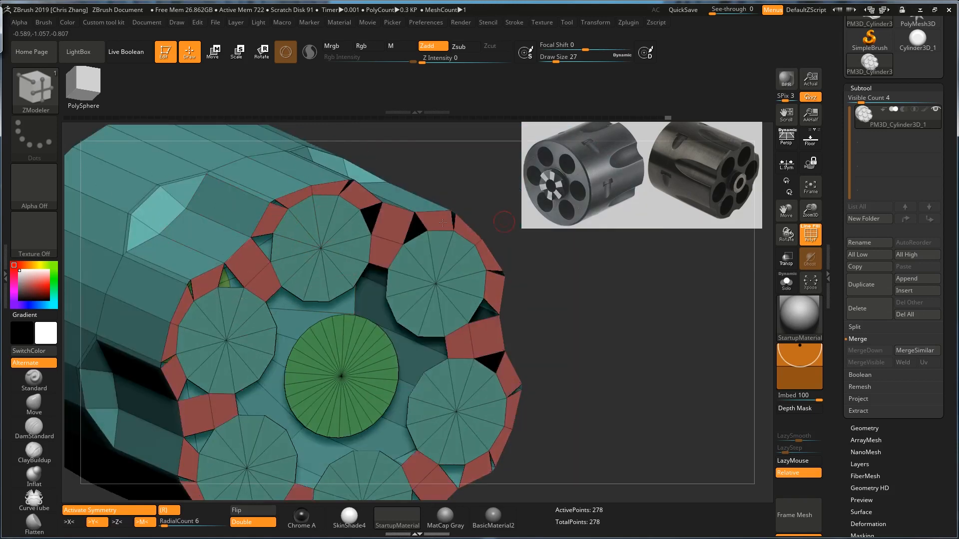
Bridge the inner edges of the front chamber discs to each other and to the central disc.
left_click_drag(507, 215, 489, 213)
left_click(373, 273)
left_click(402, 283)
left_click(382, 290)
left_click(328, 322)
left_click(515, 302)
left_click(513, 321)
Close the triangular gaps left between the bridges on the front face and check the smoothed preview.
key("shift+f")
key("d")
left_click_drag(590, 299, 474, 283)
left_click_drag(558, 276, 594, 250, "alt")
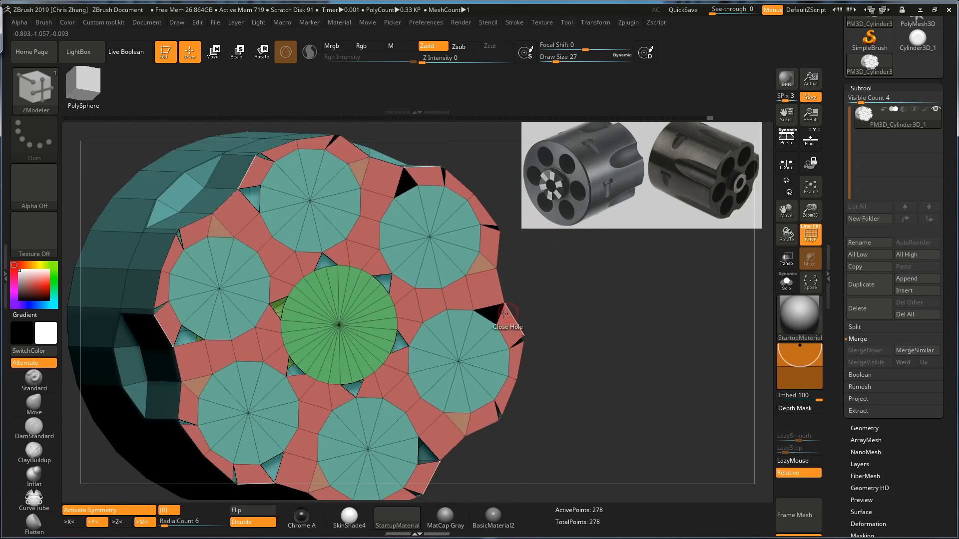
key("d")
key("shift+f")
key("shift+f")
key("shift+d")
left_click(523, 239)
left_click_drag(659, 304, 639, 290)
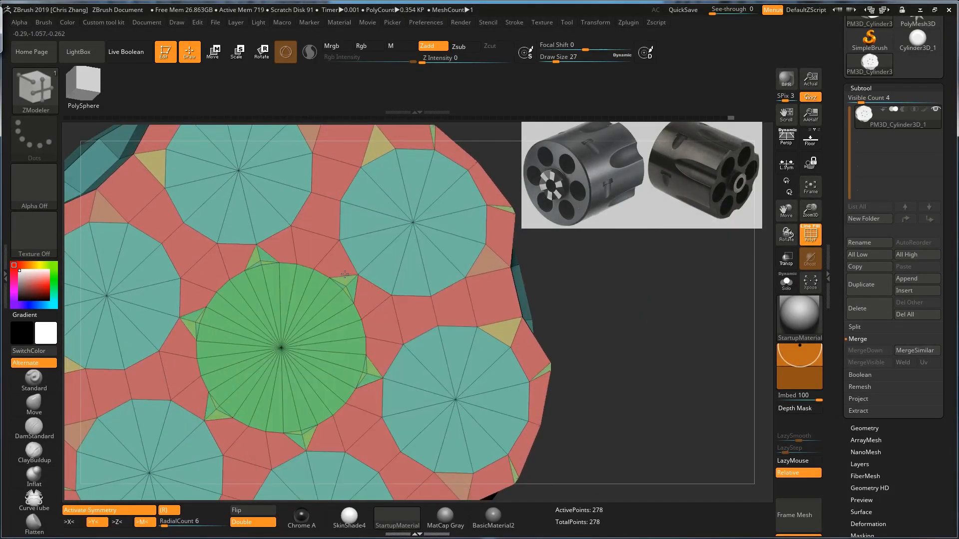
Close the remaining small gaps around the front central disc and preview the smoothed front face.
left_click(376, 367)
left_click_drag(595, 315, 539, 277)
key("d")
key("shift+f")
key("shift+f")
key("shift+d")
mouse_move(702, 280)
left_mouse_down("alt")
mouse_move(573, 299)
mouse_move(617, 296)
left_mouse_up("alt")
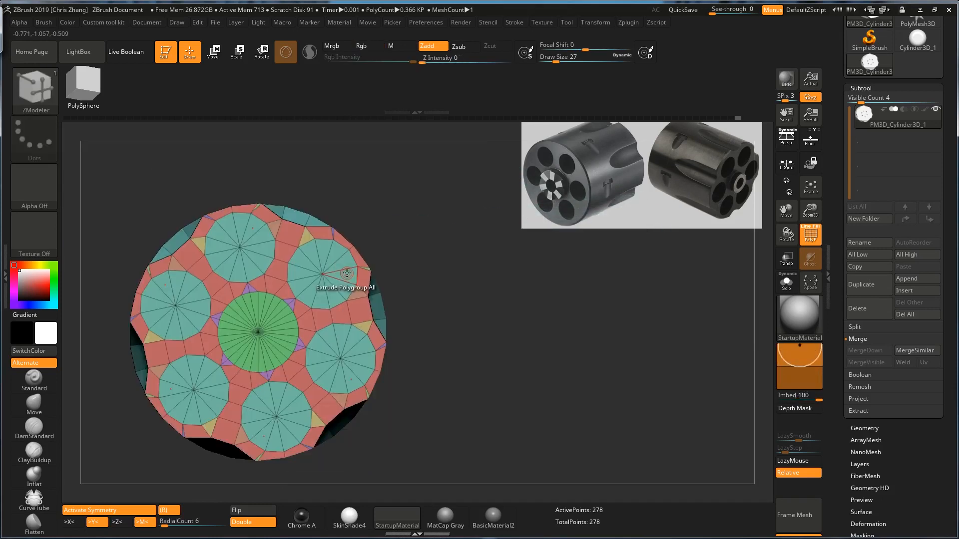
Extrude the six front chamber discs as separate copies, using the Polygroup All target and the No Sides Polys modifier.
key("space")
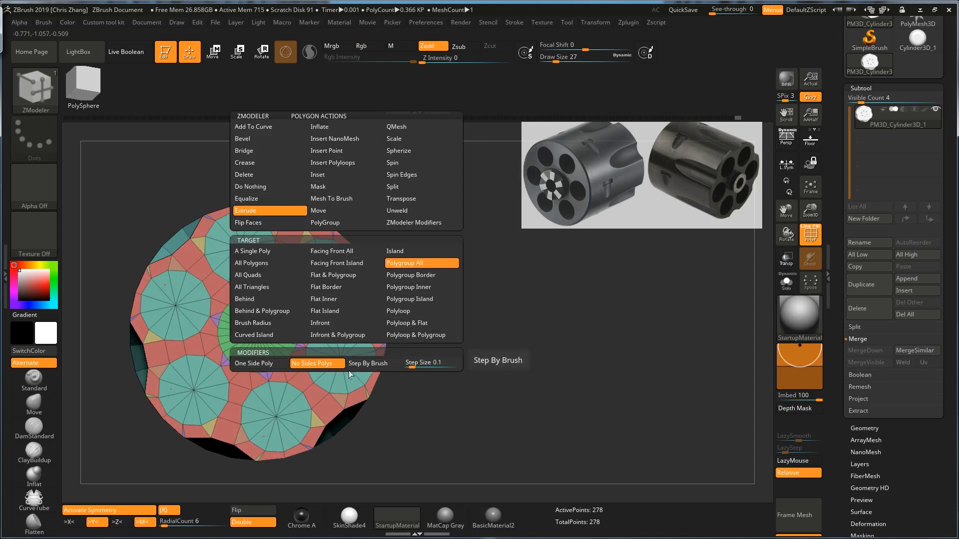
left_click_drag(435, 344, 357, 344)
key("space")
left_click_drag(387, 339, 426, 319)
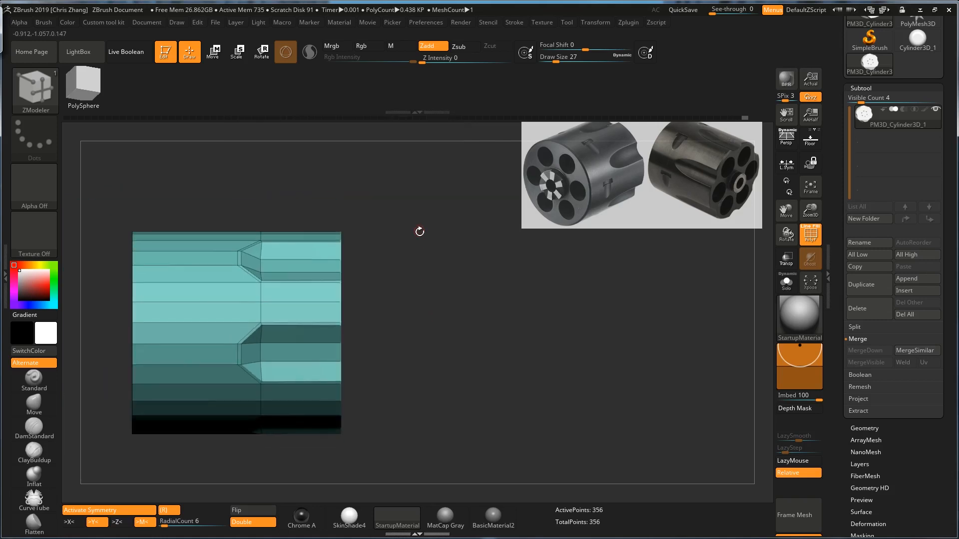
Mask everything except the copied chamber discs and move them along Y past the cylinder's rear end.
mouse_move(438, 202)
left_mouse_down("ctrl")
mouse_move(381, 396)
mouse_move(348, 415)
mouse_move(347, 449)
left_mouse_up("ctrl")
left_click_drag(444, 384, 550, 318)
key("w")
left_click_drag(460, 320, 243, 320)
left_click_drag(490, 304, 537, 299)
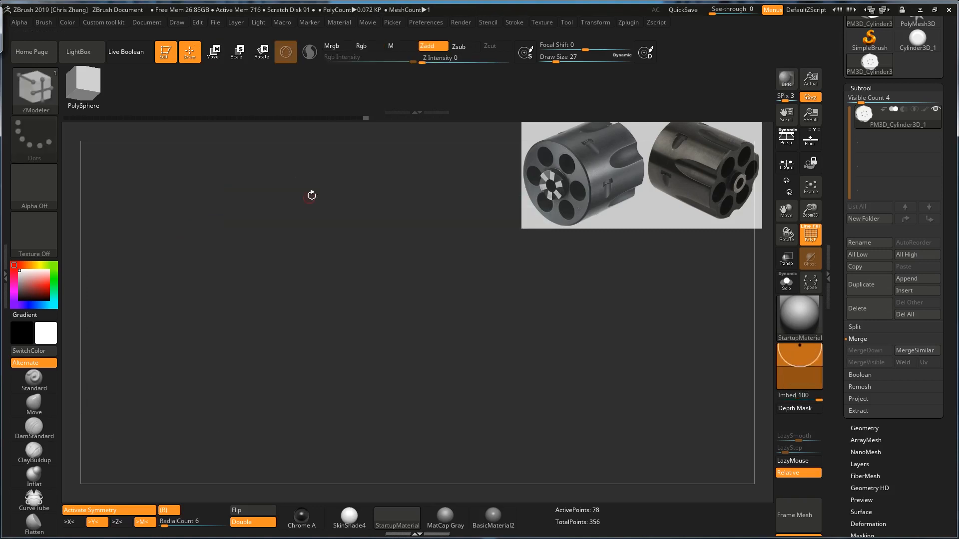
Isolate the copied chamber discs, show the whole cylinder again and move the discs along Y closer to the rear face.
left_click(279, 433, "ctrl+shift")
left_click_drag(377, 445, 288, 445)
left_click(292, 449, "ctrl")
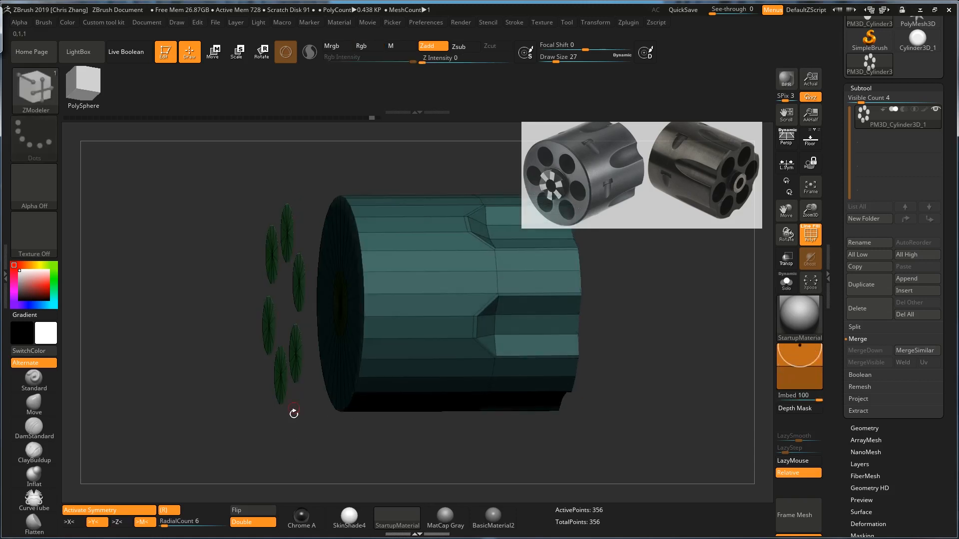
key("w")
left_click_drag(322, 301, 379, 300)
left_click_drag(280, 395, 292, 421, "shift")
Mask all but the cylinder's rear end, center the gizmo on it and scale the rear rim and discs flat along Y.
key("q")
left_click_drag(291, 459, 355, 159, "ctrl")
left_click(280, 379, "ctrl")
key("w")
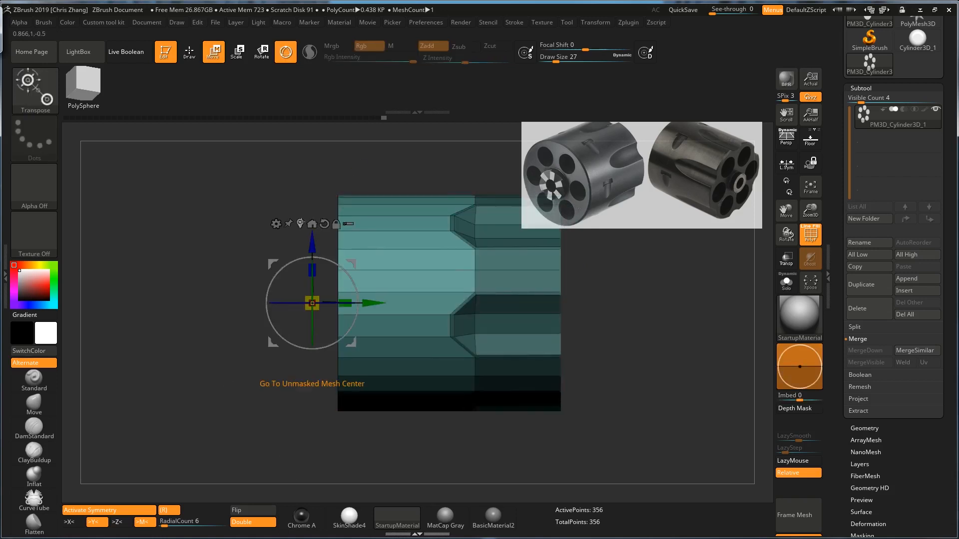
left_click(311, 224)
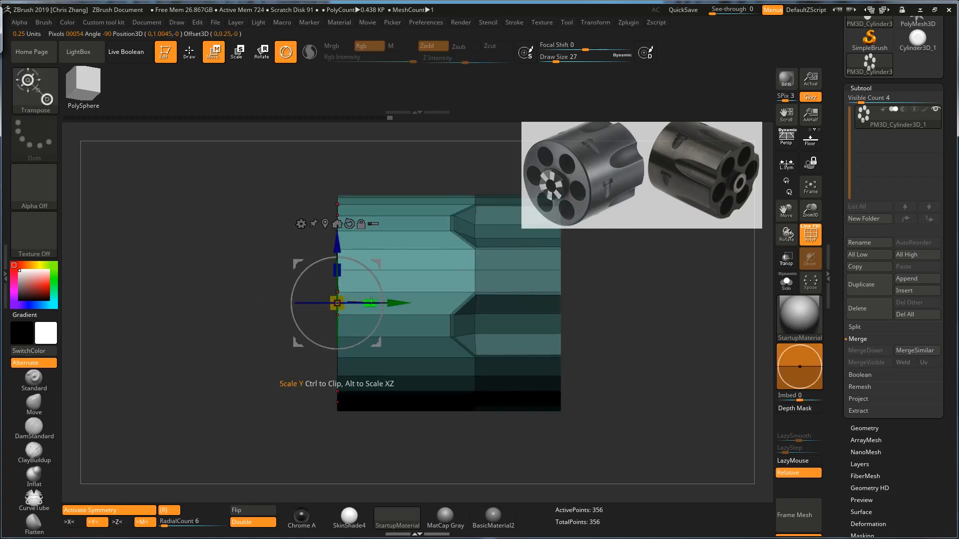
key("q")
mouse_move(278, 341)
left_mouse_down("ctrl")
mouse_move(267, 353)
mouse_move(440, 298)
mouse_move(527, 236)
mouse_move(575, 278)
left_mouse_up("ctrl")
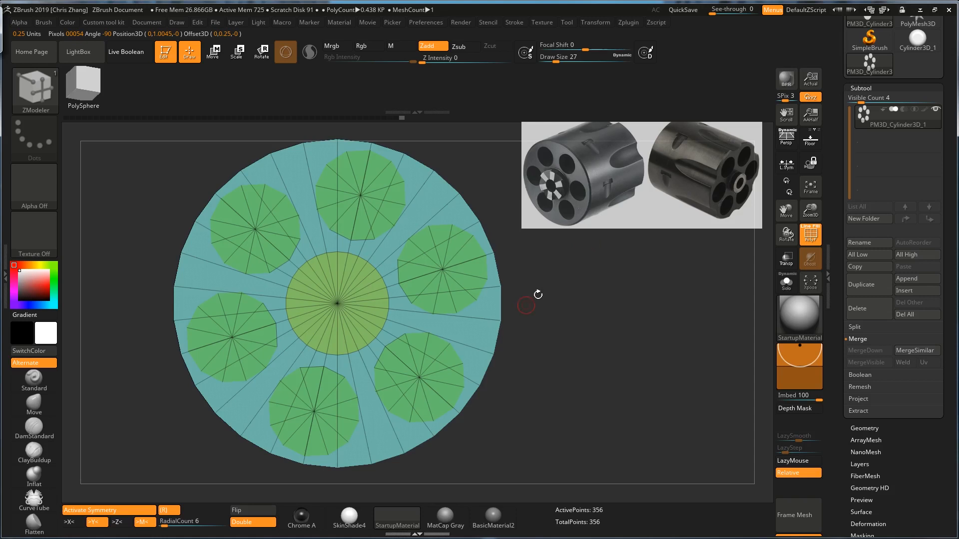
Hide the rear chamber and central discs and assign the rear cap's outer ring its own polygroup.
left_click_drag(564, 316, 568, 340, "alt")
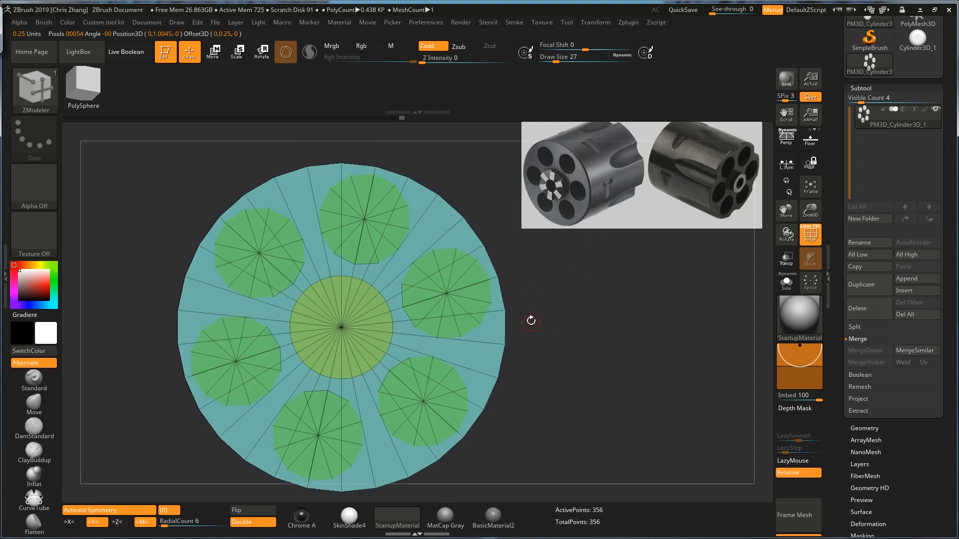
mouse_move(547, 271)
left_mouse_down()
mouse_move(534, 282)
mouse_move(550, 279)
mouse_move(536, 268)
mouse_move(448, 267)
mouse_move(539, 285)
left_mouse_up()
left_click(346, 336, "ctrl+shift")
left_click_drag(623, 296, 499, 345, "ctrl+shift")
left_click(445, 294, "ctrl+shift")
key("f")
left_click_drag(390, 448, 454, 168, "ctrl")
mouse_move(440, 212)
left_mouse_down("ctrl")
mouse_move(428, 221)
mouse_move(563, 282)
mouse_move(599, 285)
left_mouse_up("ctrl")
Turn off symmetry, show the whole cylinder and delete the rear cap's outer ring with the Polygroup All target.
key("space")
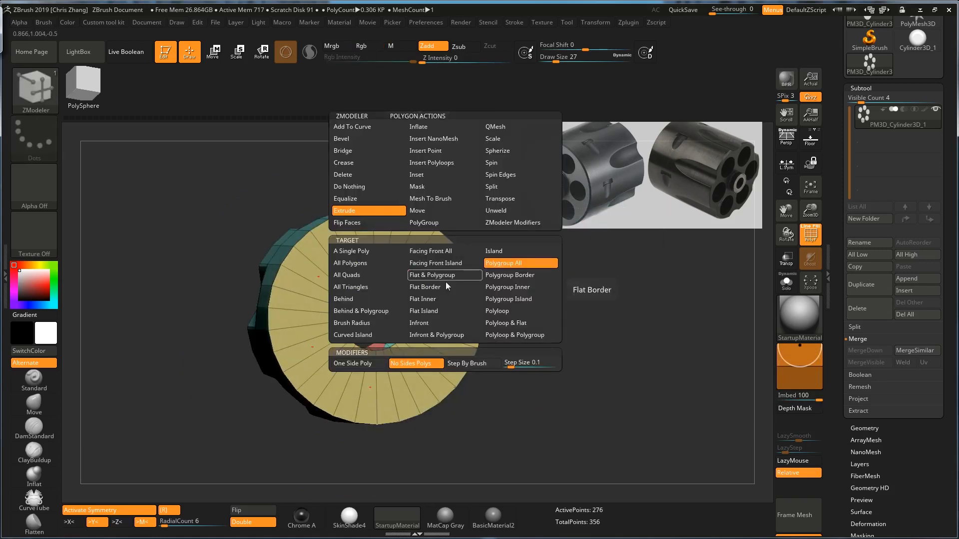
left_click(343, 174)
left_click(497, 264)
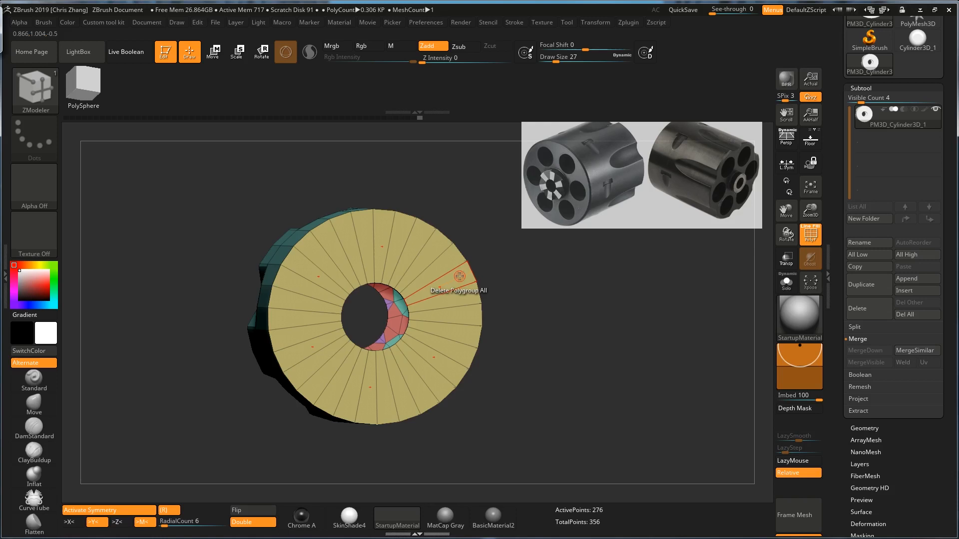
key("x")
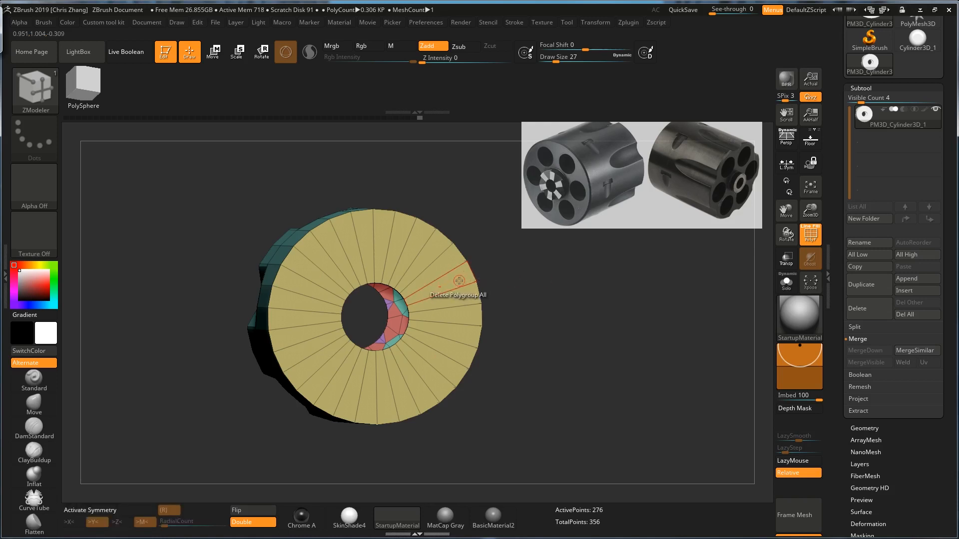
left_click_drag(549, 276, 470, 298)
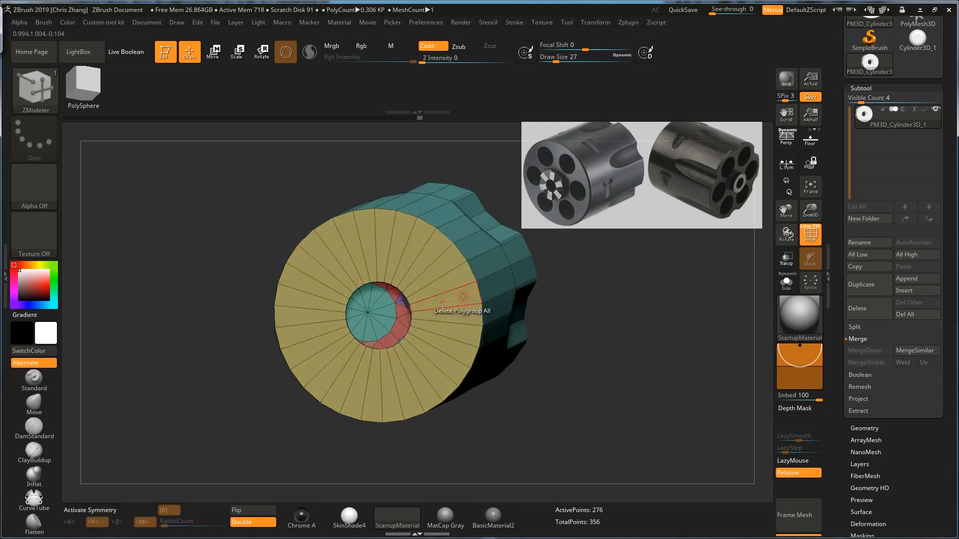
left_click(608, 281, "ctrl+shift")
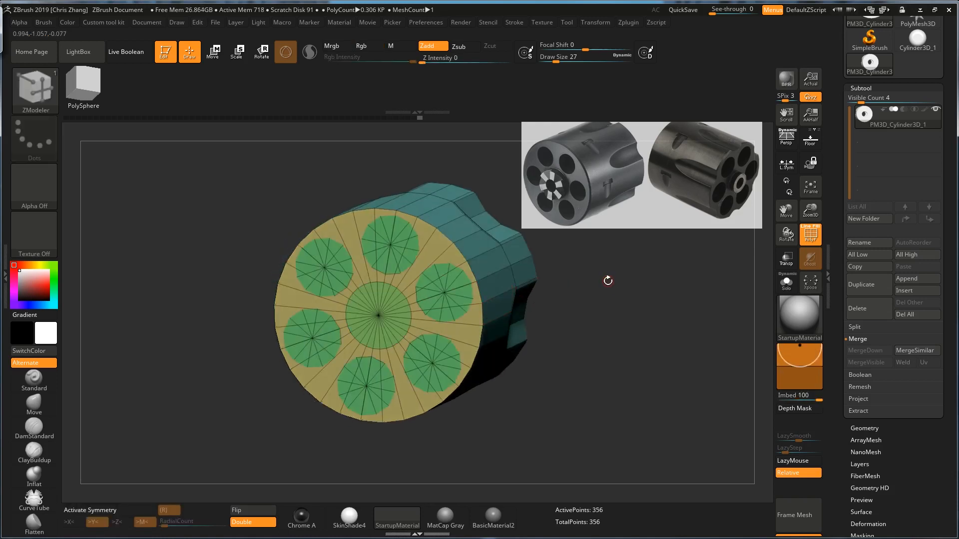
left_click(437, 248)
Turn radial symmetry back on and bridge the rear chamber discs' outer edges to the rear rim.
left_click_drag(600, 281, 599, 312, "alt")
key("x")
key("space")
left_click(310, 231)
left_click(386, 182)
left_click(382, 193)
left_click(302, 171)
left_click(323, 195)
left_click_drag(200, 159, 225, 161)
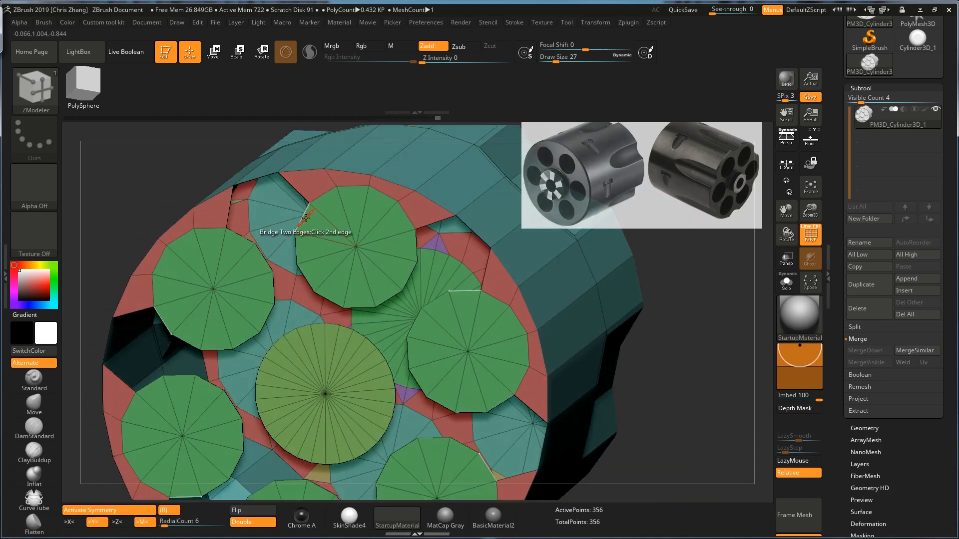
Bridge the neighbouring rear chamber discs to each other and to the rear central disc.
left_click(302, 218)
left_click(241, 235)
left_click(255, 179)
left_click(265, 216)
left_click(264, 258)
left_click(268, 318)
left_click(248, 342)
left_click(248, 361)
Close the triangular gaps left between the bridges on the rear face.
key("space")
left_click(320, 244)
left_click(393, 372)
left_click_drag(574, 320, 537, 318, "alt")
Push the chamber and central discs through the cylinder with QMesh to open the seven holes.
key("space")
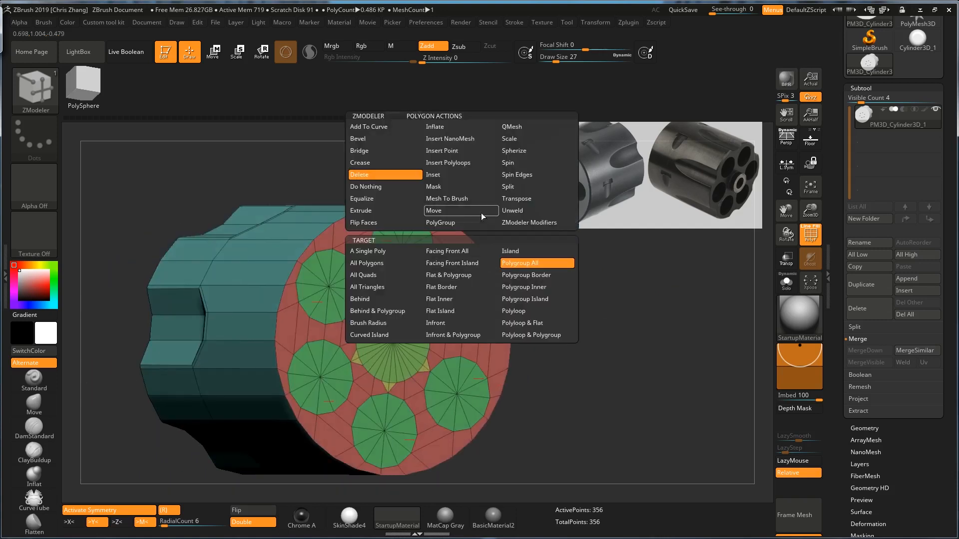
left_click(512, 131)
left_click_drag(516, 294, 641, 263)
left_click_drag(489, 261, 238, 300)
left_click_drag(183, 334, 559, 312)
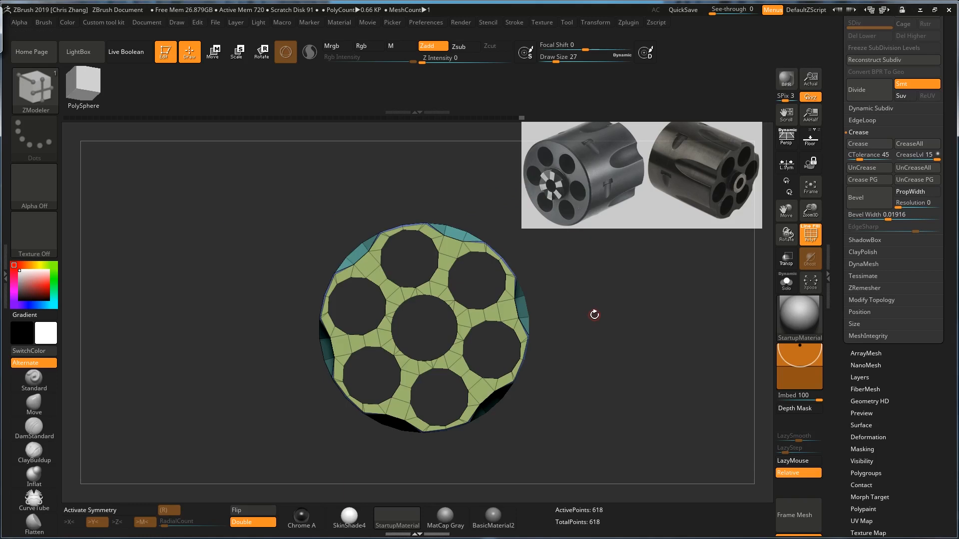
Delete the surplus edge loop inside the central hole, using the EdgeLoop Complete target.
left_click_drag(594, 315, 545, 320)
left_click_drag(537, 287, 505, 299)
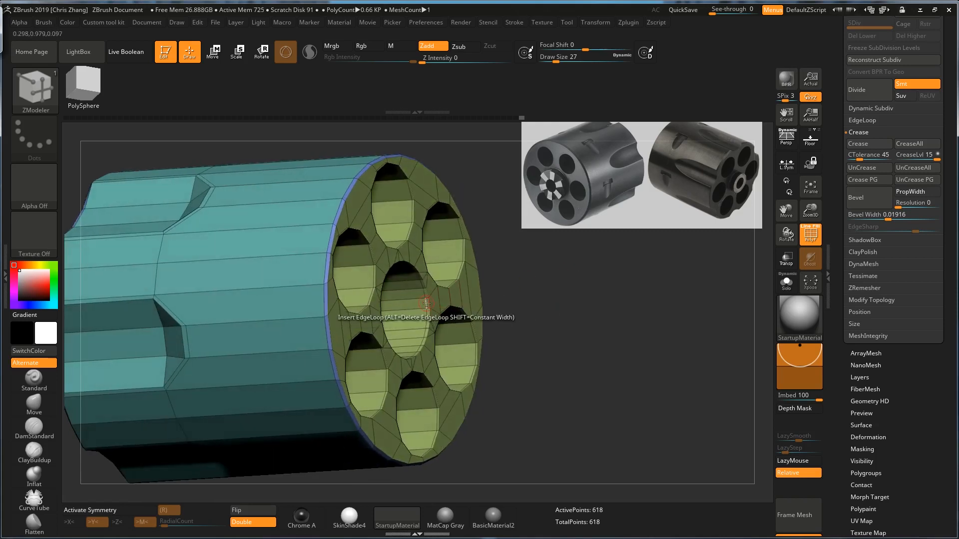
key("space")
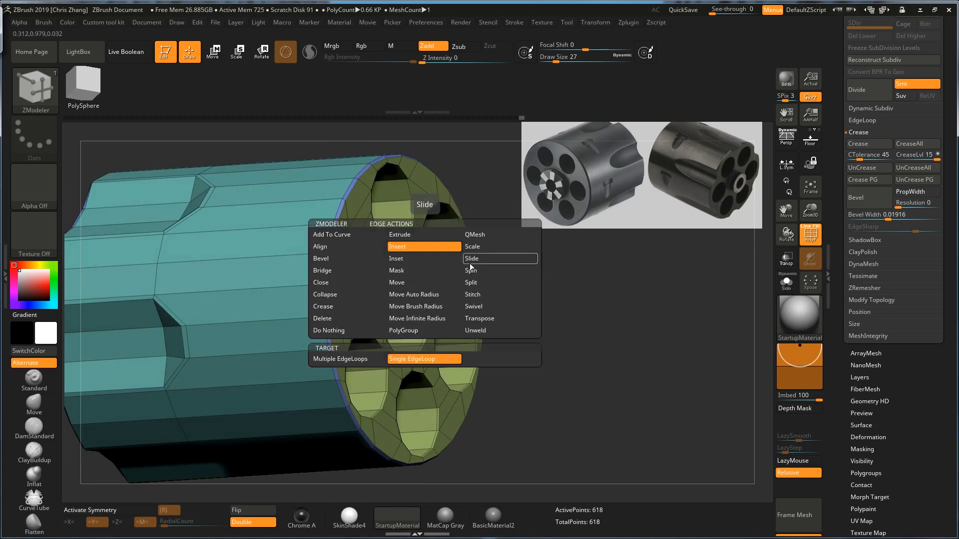
left_click(356, 318)
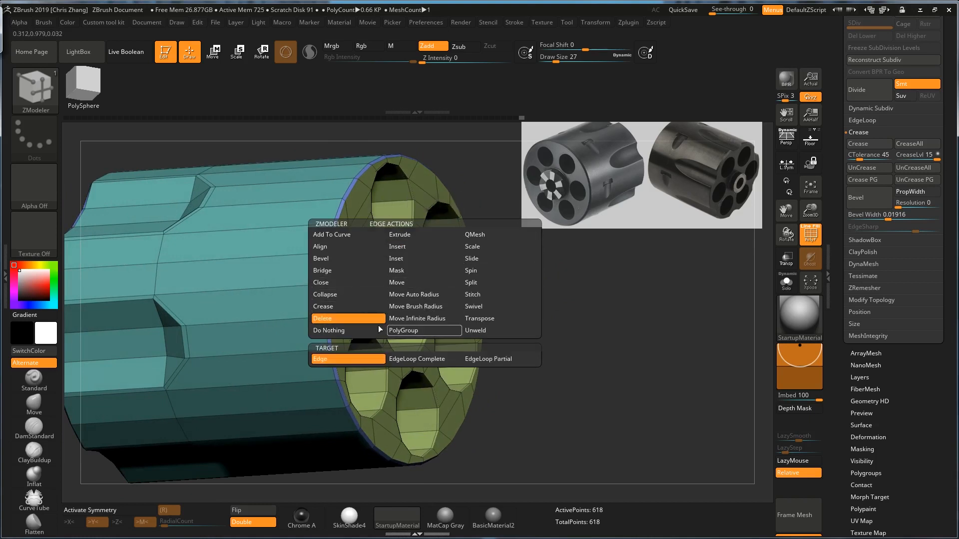
left_click(417, 360)
left_click(423, 294)
Turn off symmetry and delete the wall of the central hole with the Polygroup All target.
left_click_drag(507, 295, 640, 294)
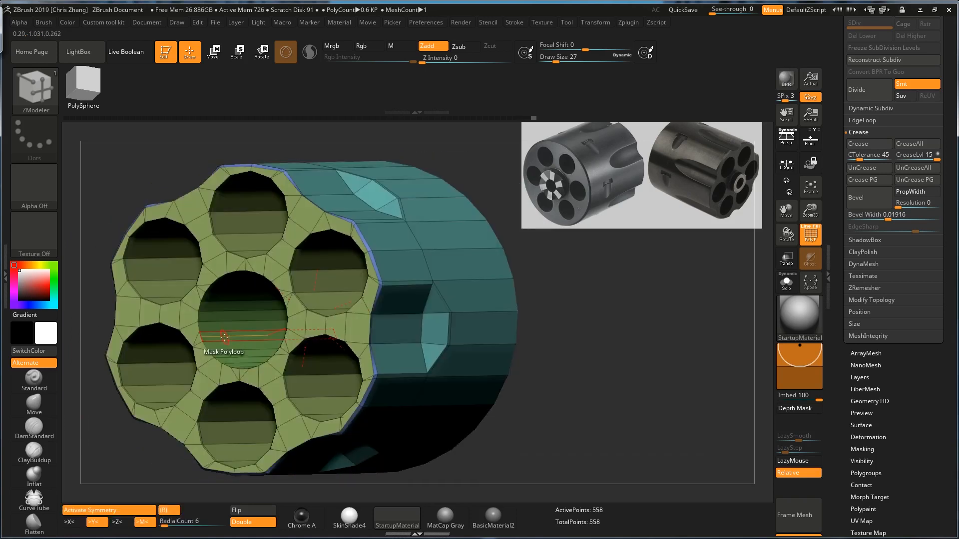
key("space")
left_click(143, 177)
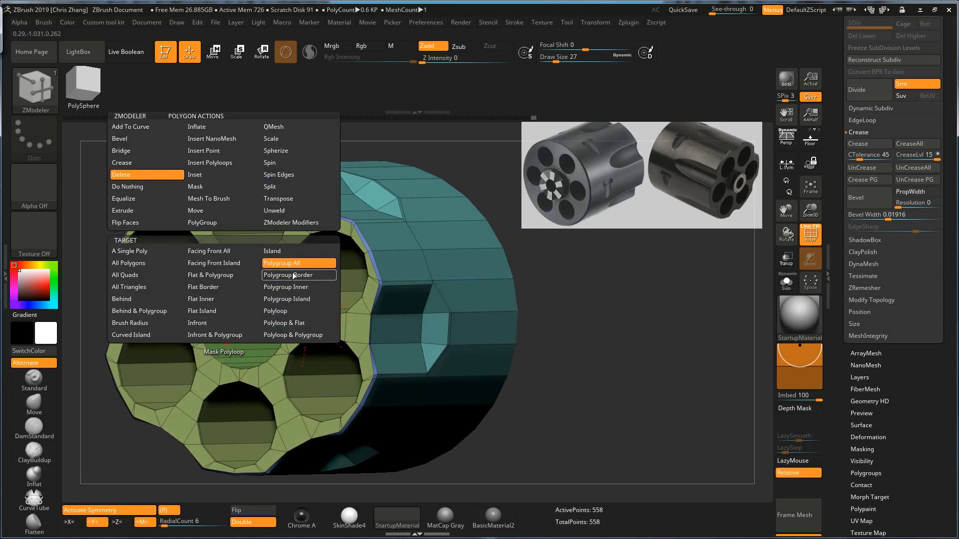
left_click(225, 327)
key("x")
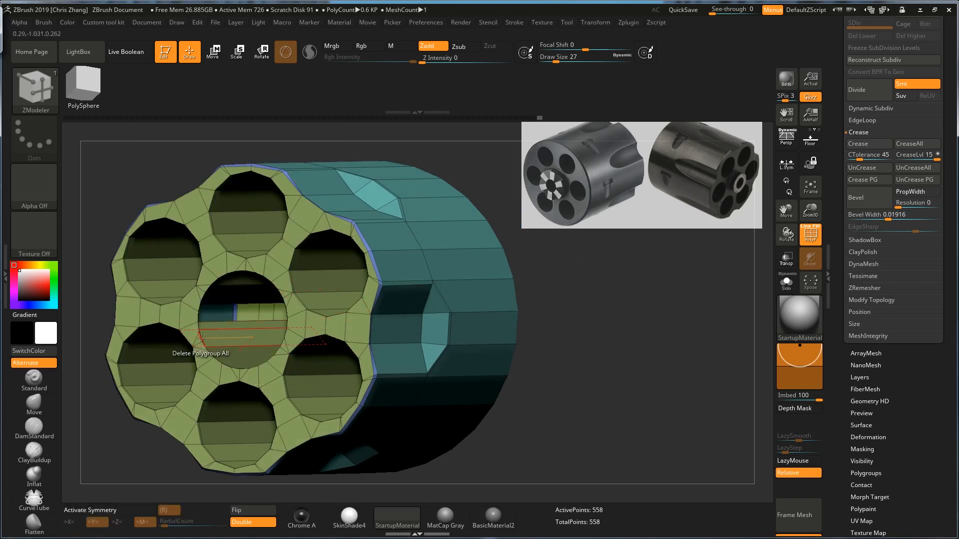
left_click(209, 353)
Close the front opening of the central hole with the Convex Hole target and One Line option, undoing the first attempt.
key("space")
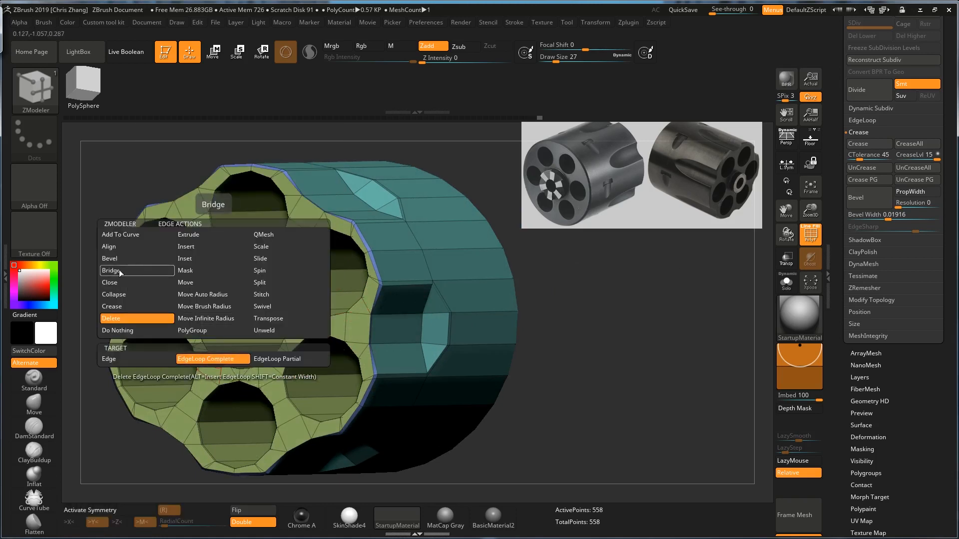
left_click(130, 282)
left_click(217, 363)
key("ctrl+z")
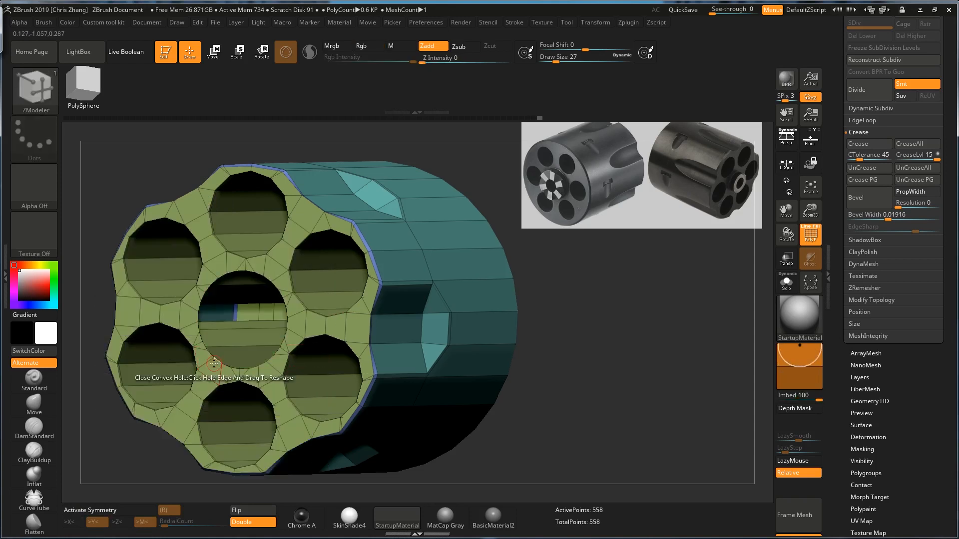
key("space")
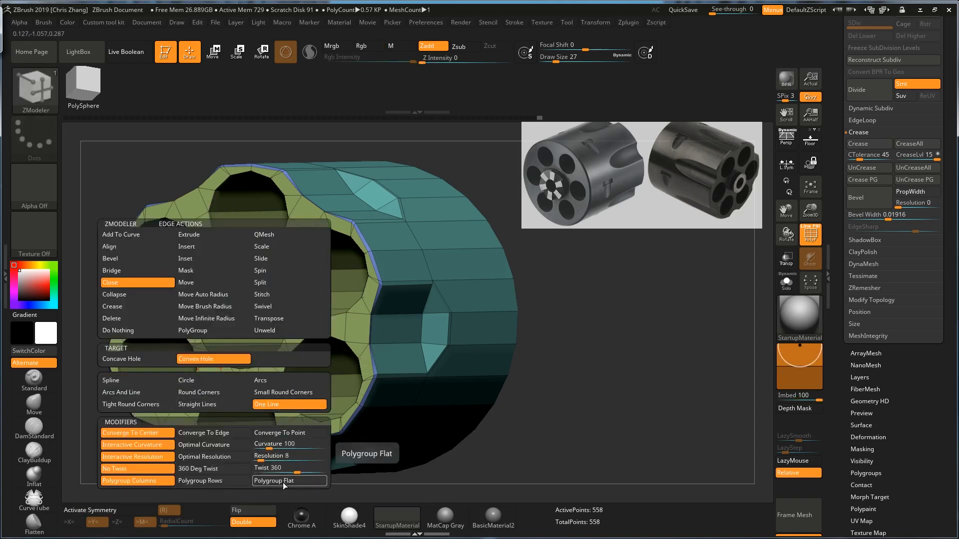
left_click(214, 365)
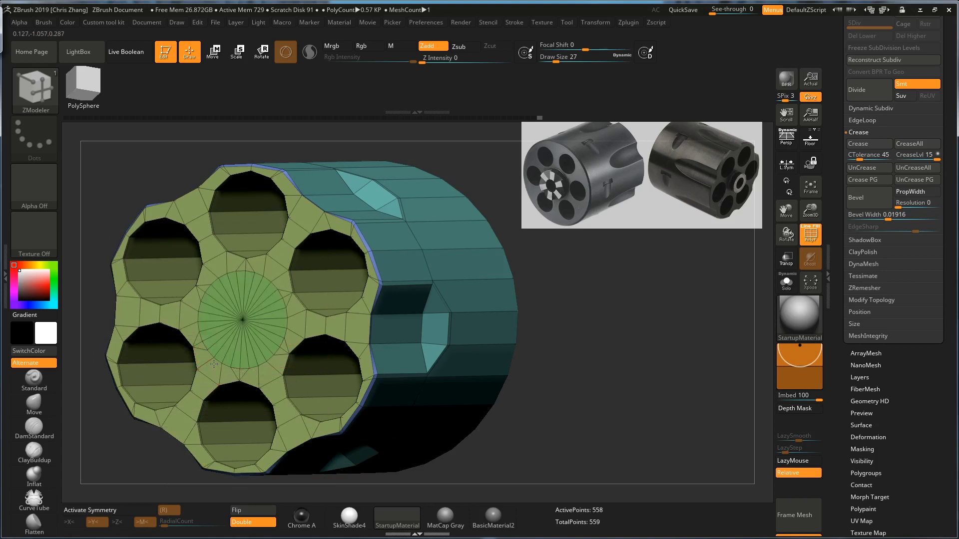
Close the rear opening of the central hole with the same hole-closing action.
right_click_drag(243, 359, 385, 347)
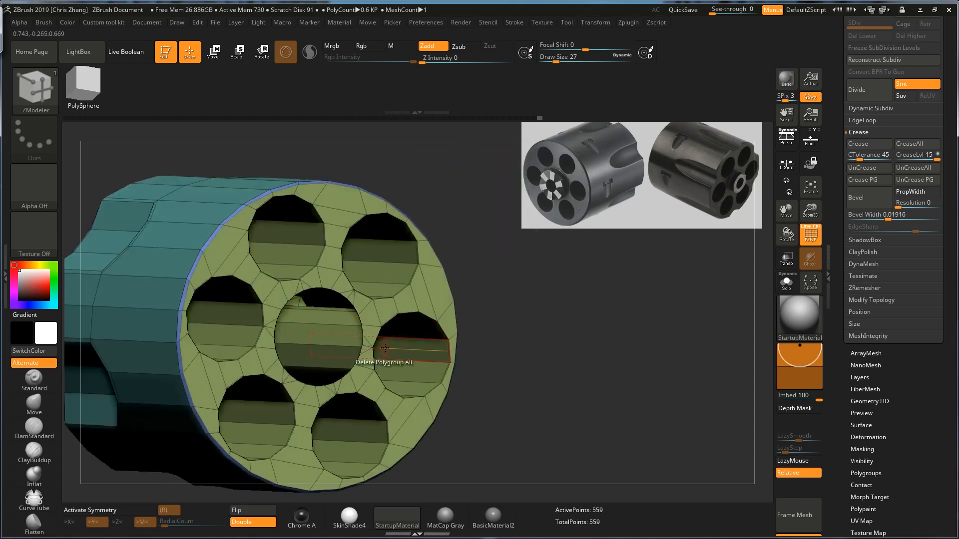
left_click(354, 369)
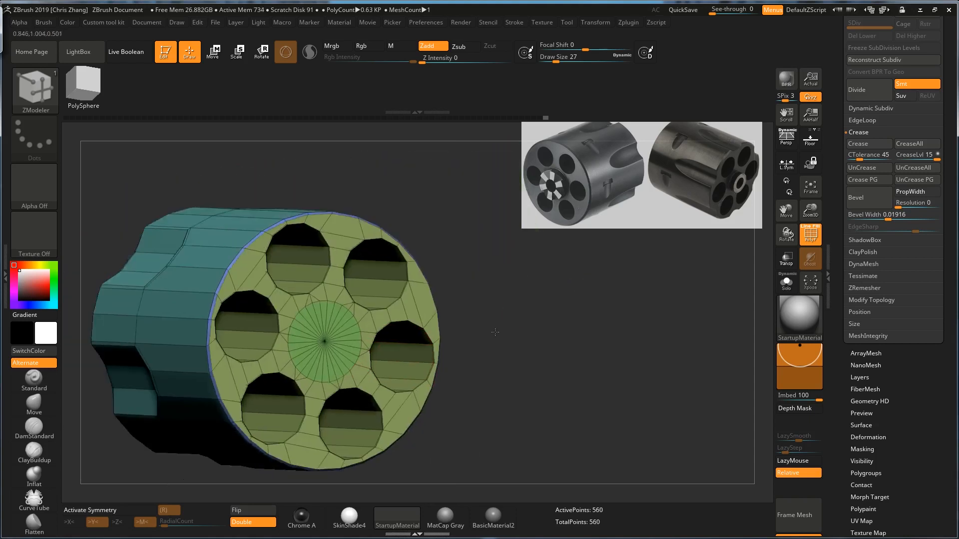
right_click_drag(462, 330, 490, 325)
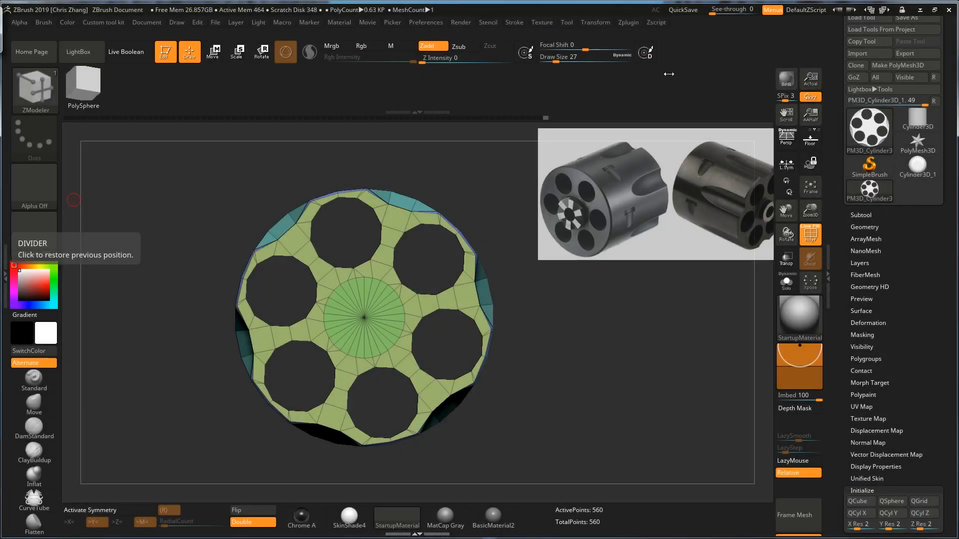
Set the Cylinder3D_1 primitive's HDivide to 12 and return to the revolver cylinder model.
left_click(917, 164)
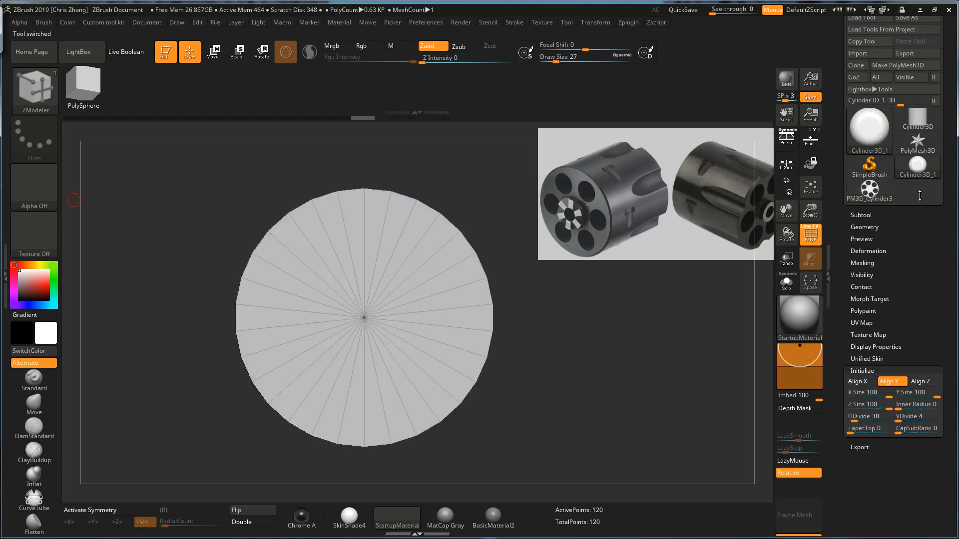
left_click_drag(855, 417, 846, 439)
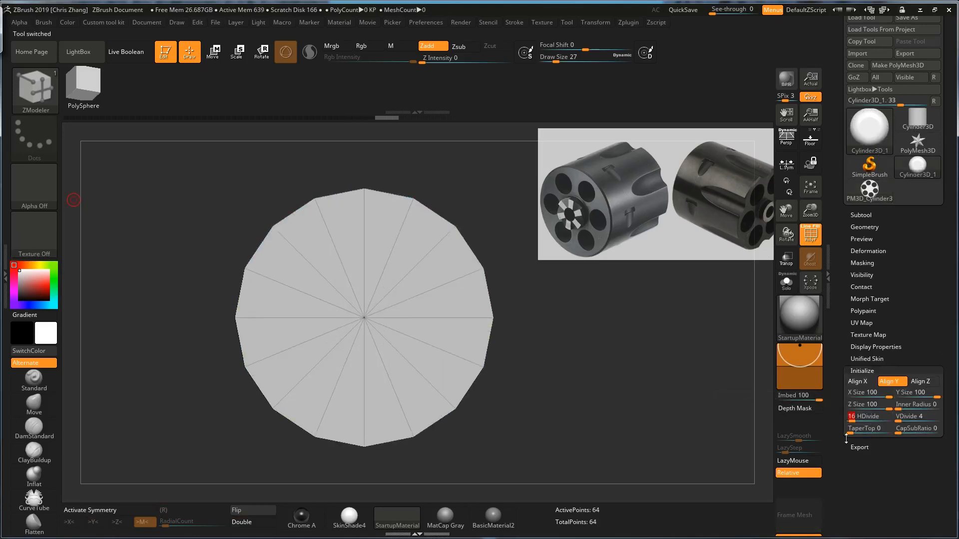
key("Return")
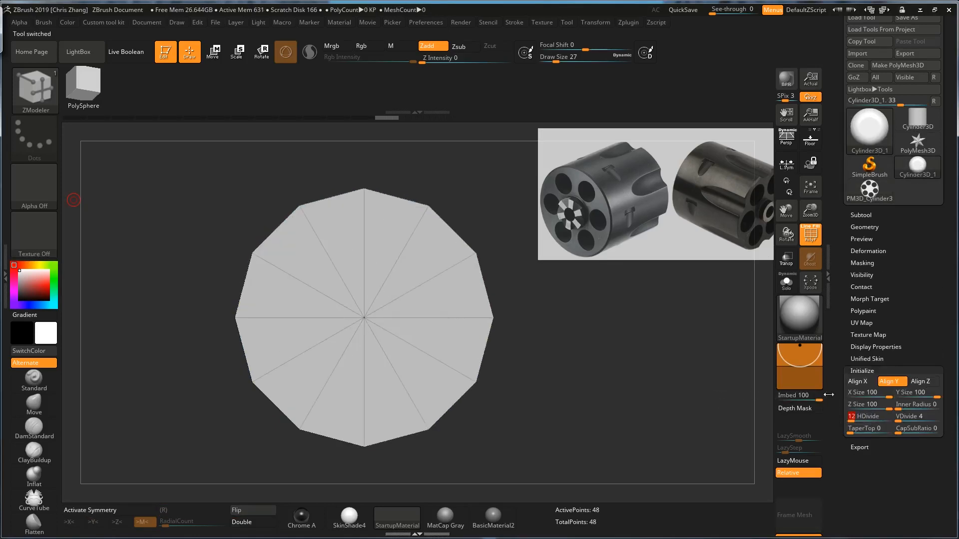
left_click(914, 175)
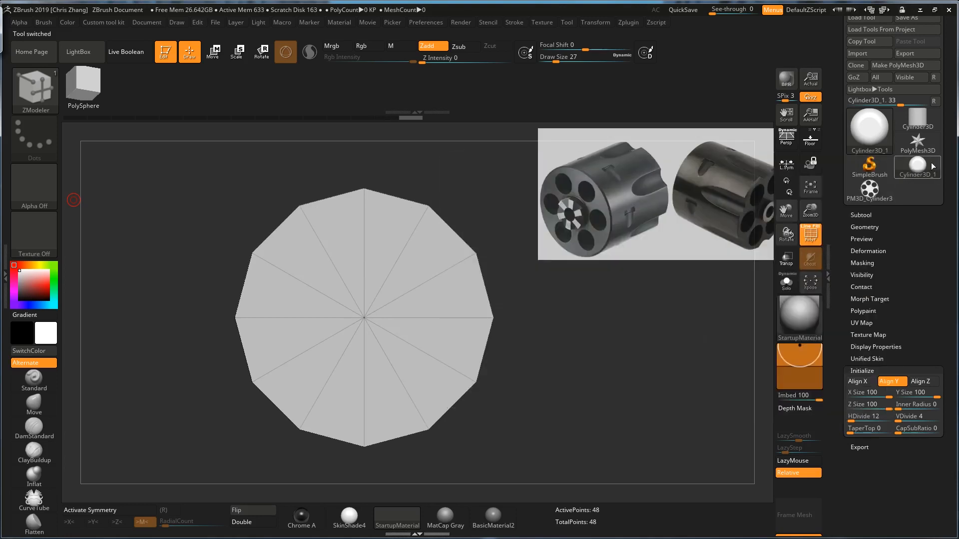
left_click(869, 196)
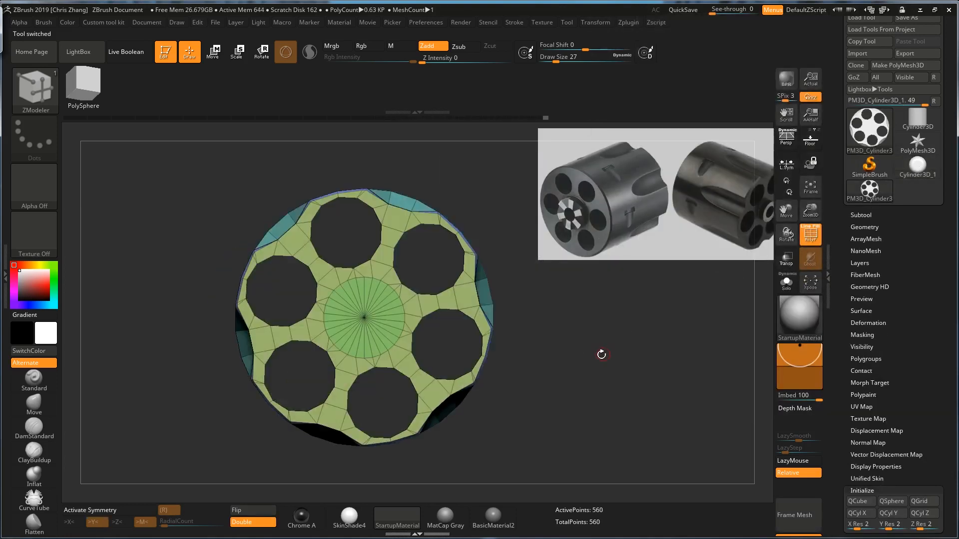
Insert the twelve-sided Cylinder3D_1 as a new subtool and make it the active one.
left_click_drag(601, 353, 611, 348)
left_click_drag(706, 303, 712, 300, "shift")
left_click(861, 215)
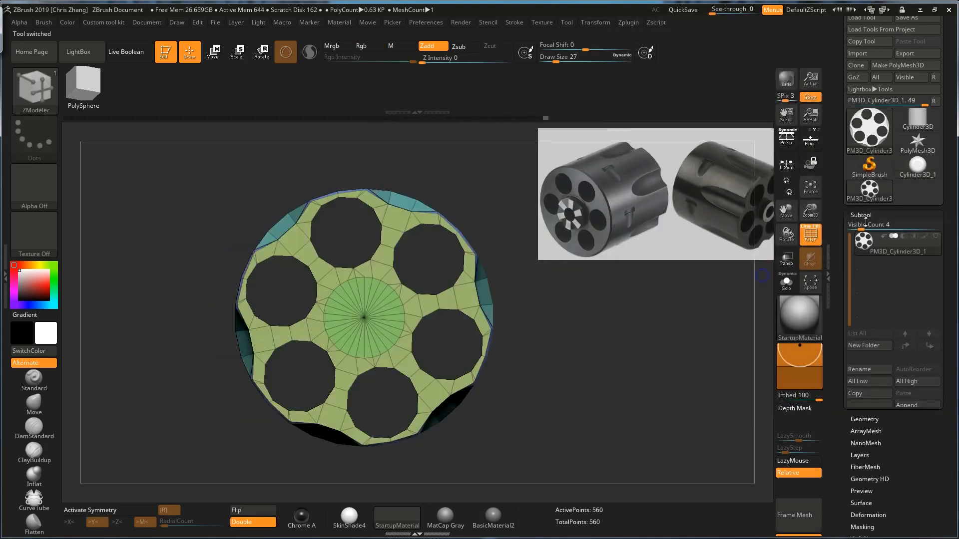
left_click_drag(952, 405, 952, 305)
left_click(911, 316)
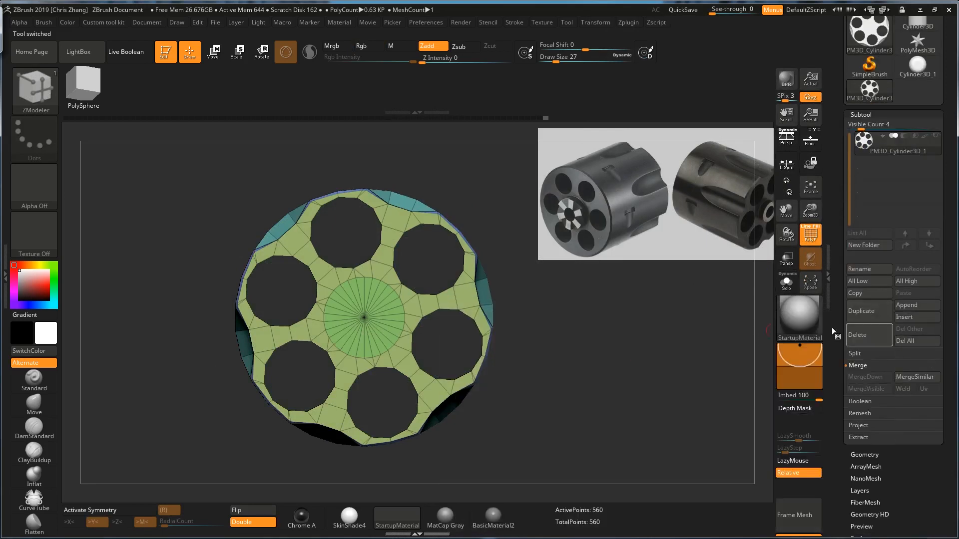
left_click(897, 318)
left_click(616, 360)
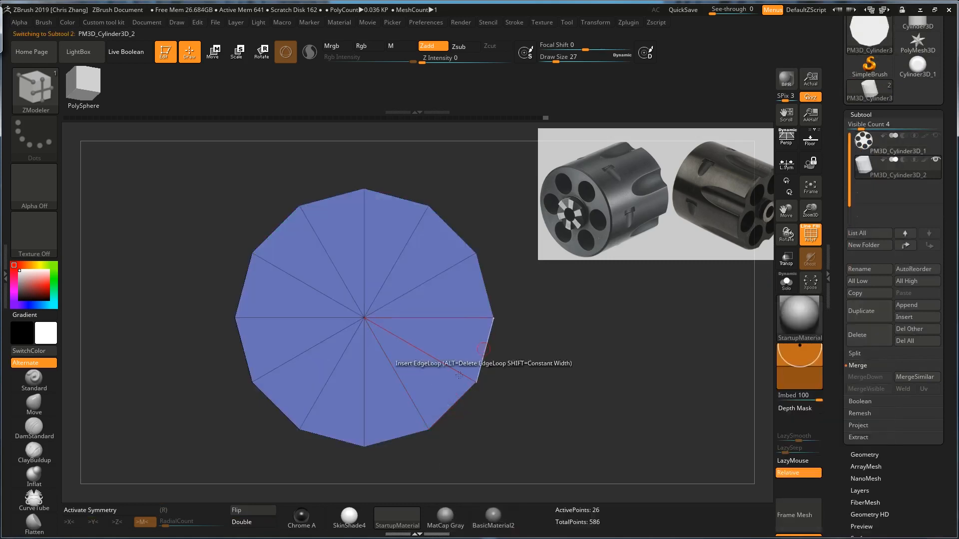
Flatten the twelve-sided cylinder along its axis into a shorter disc.
left_click_drag(529, 336, 560, 319)
key("w")
left_click_drag(360, 317, 379, 317)
left_click_drag(512, 312, 543, 311)
key("q")
key("x")
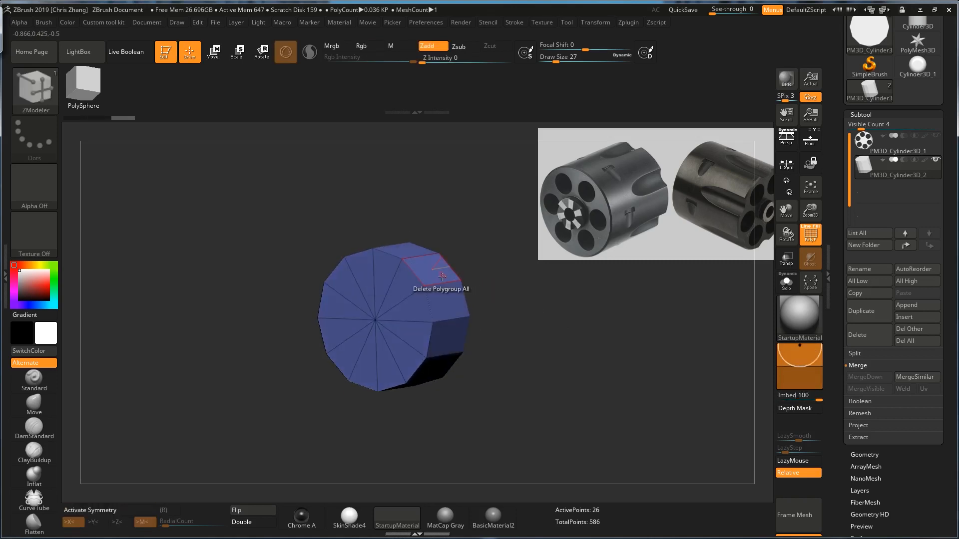
left_click_drag(506, 322, 444, 332)
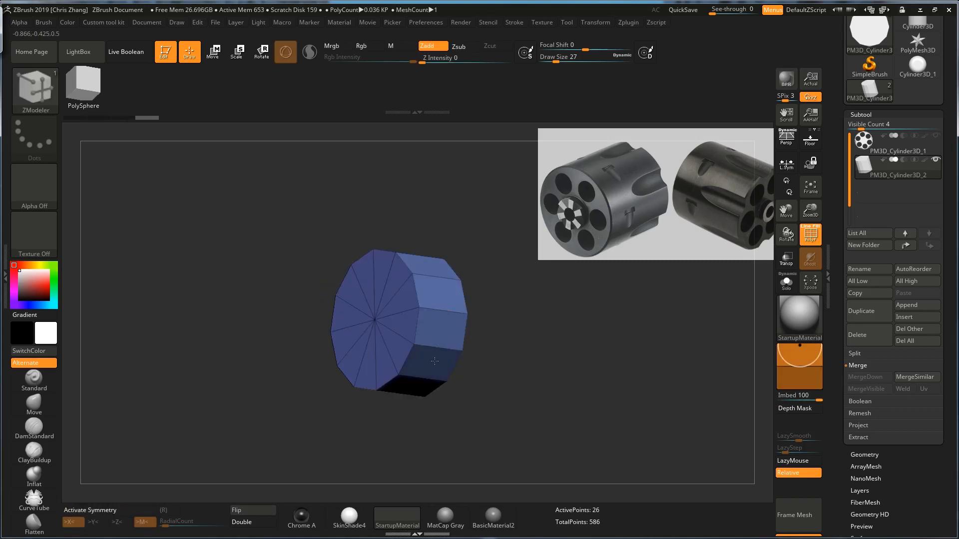
mouse_move(499, 359)
left_mouse_down()
mouse_move(505, 332)
mouse_move(480, 355)
mouse_move(504, 333)
left_mouse_up()
left_click(396, 348)
key("alt")
key("alt")
key("ctrl+z")
key("ctrl+shift+z")
key("ctrl+z")
Assign pairs of adjacent side faces on the twelve-sided disc to separate polygroups.
left_click_drag(465, 394, 441, 400)
key("alt")
left_click_drag(365, 364, 338, 367, "alt")
key("alt")
left_click_drag(286, 403, 330, 408)
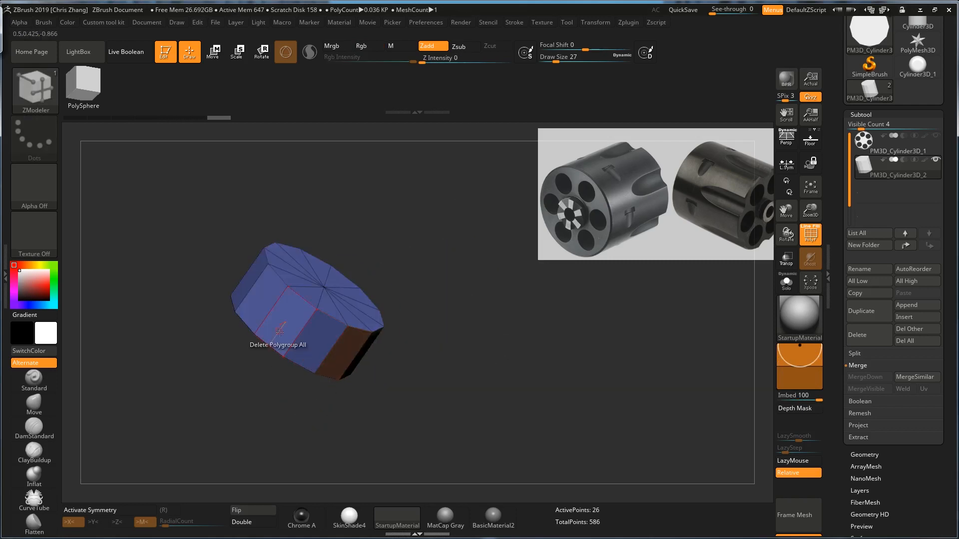
left_click_drag(384, 349, 322, 289)
Extrude one pair of side faces outward into an arm with the Extrude action and Polygroup All target, undoing the earlier attempts.
key("space")
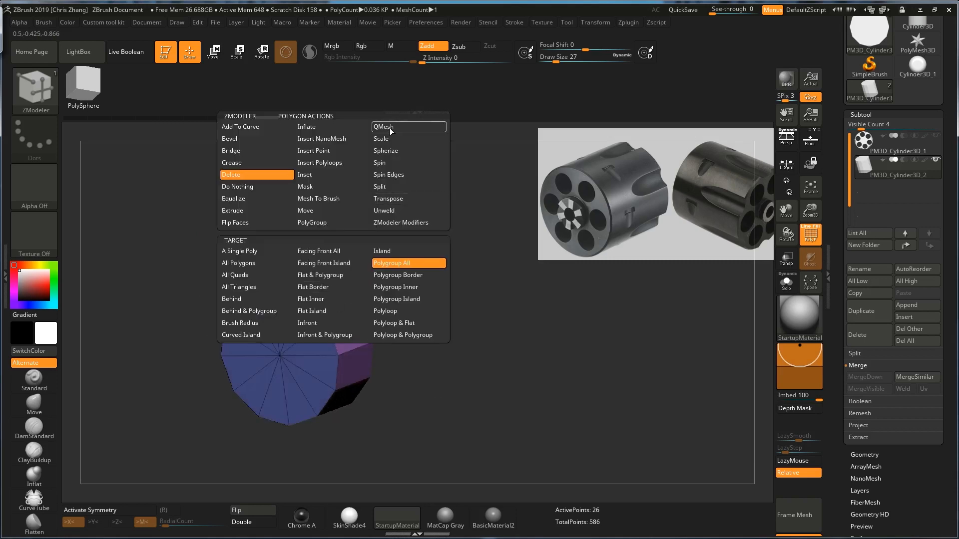
left_click(233, 211)
left_click_drag(337, 287, 327, 192)
mouse_move(417, 266)
left_mouse_down()
mouse_move(439, 283)
mouse_move(418, 276)
left_mouse_up()
left_click_drag(349, 274, 441, 346)
left_click_drag(350, 322, 322, 395)
left_click_drag(180, 406, 272, 389)
left_click_drag(340, 394, 471, 324)
key("ctrl+z")
key("ctrl+z")
key("ctrl+z")
left_click_drag(460, 246, 453, 284)
left_click_drag(304, 282, 252, 175)
left_click_drag(370, 219, 394, 263)
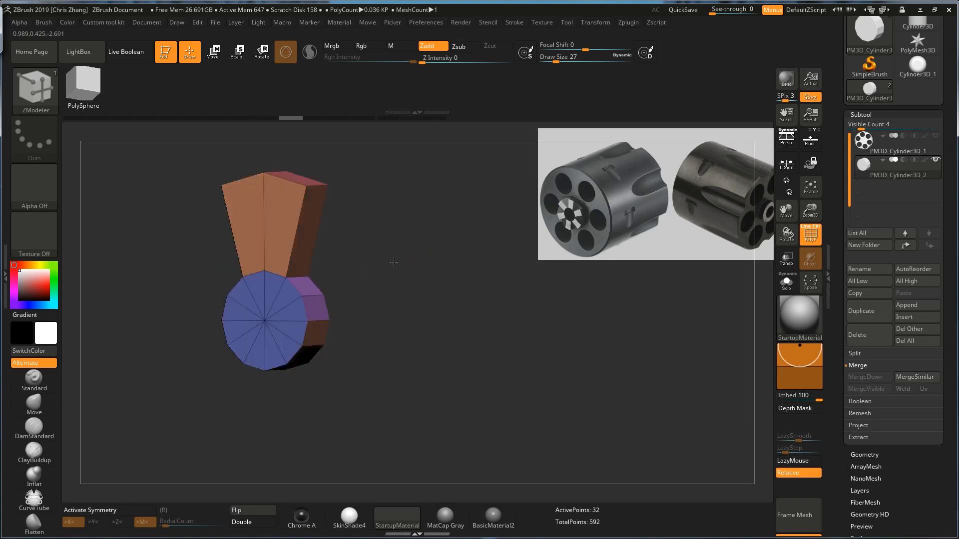
Extrude the remaining five side-face pairs outward to form a six-armed star.
left_click_drag(302, 300, 399, 235)
left_click_drag(452, 315, 412, 325)
left_click_drag(305, 338, 386, 363)
left_click(273, 385)
left_click_drag(143, 410, 198, 412)
left_click(229, 373)
left_click(213, 349)
left_click_drag(400, 320, 445, 325)
Reduce the star to its flat front surface by removing the side and back faces, undoing the first attempt.
left_click_drag(344, 305, 374, 359, "shift")
left_click_drag(311, 434, 345, 157, "ctrl")
key("ctrl+z")
left_click_drag(405, 260, 462, 261)
key("space")
left_click(493, 281)
left_click_drag(510, 305, 523, 327, "shift")
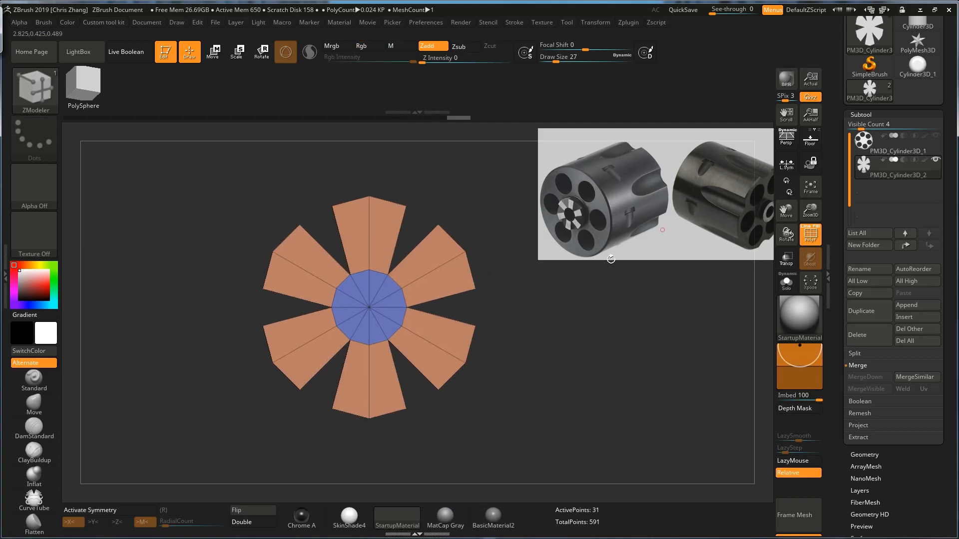
Set the Cylinder3D_1 primitive's HDivide to 30 and return to the star with Y-axis radial symmetry, count 6.
left_click(904, 65)
left_click_drag(909, 450, 890, 358)
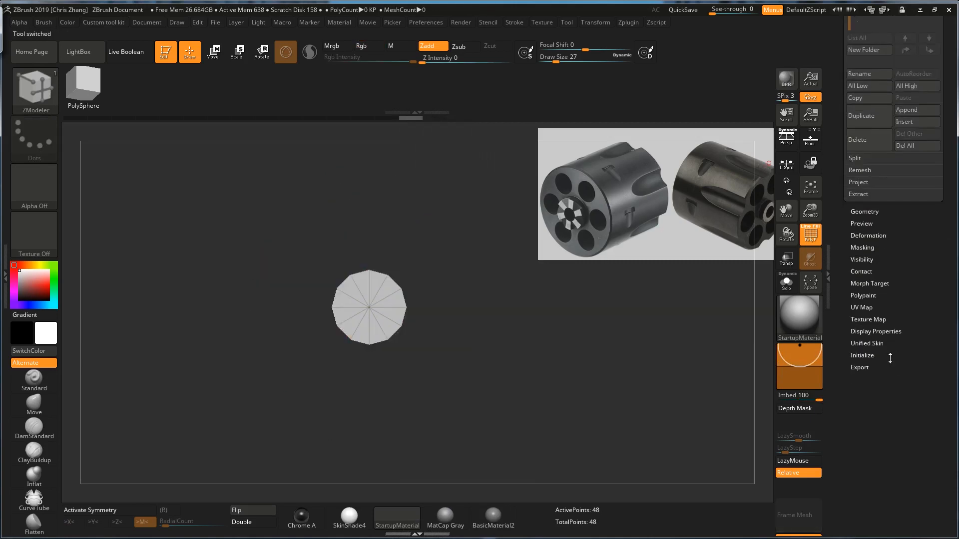
left_click(870, 355)
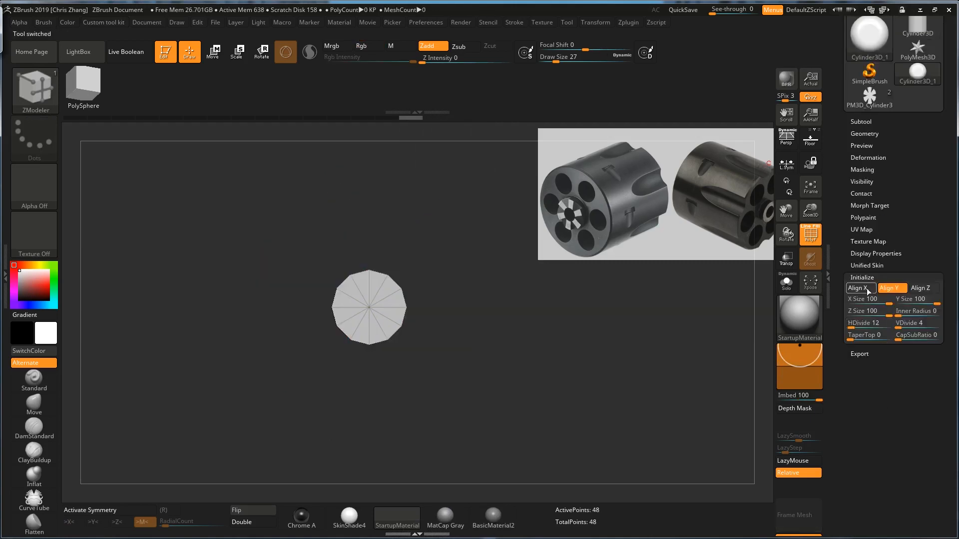
type("0")
key("Return")
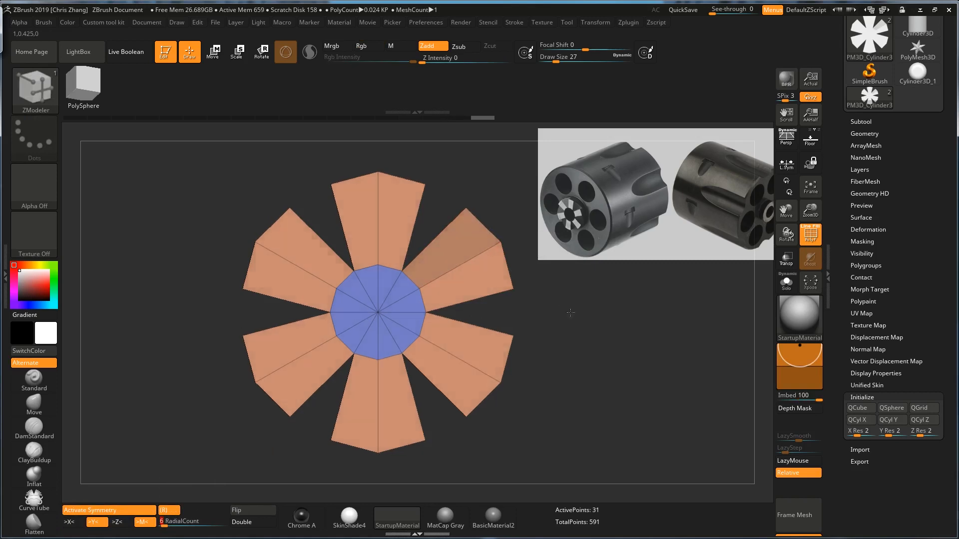
Mask all but one outer corner of each arm and rotate these corners inward to narrow the arms.
key("ctrl")
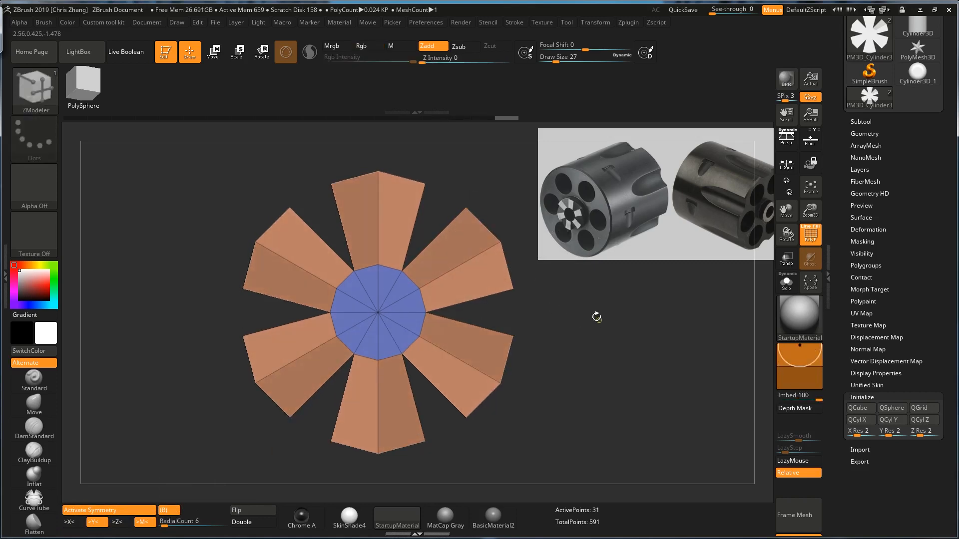
left_click(595, 316, "ctrl")
key("w")
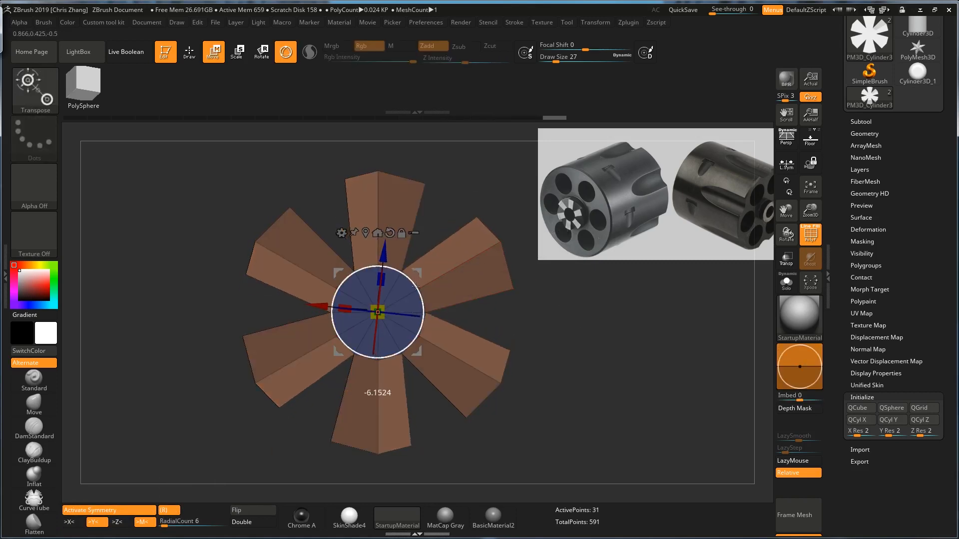
key("q")
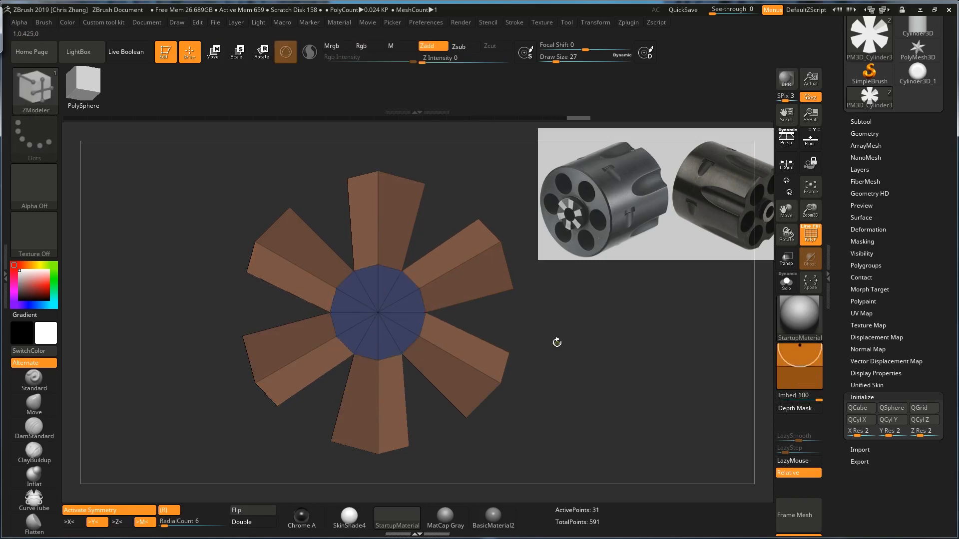
Rotate the opposite outer corner of each arm inward and fine-tune the corners to make the arms nearly parallel-sided.
left_click(557, 343, "ctrl")
left_click(569, 321, "ctrl")
key("w")
left_click_drag(420, 289, 417, 283)
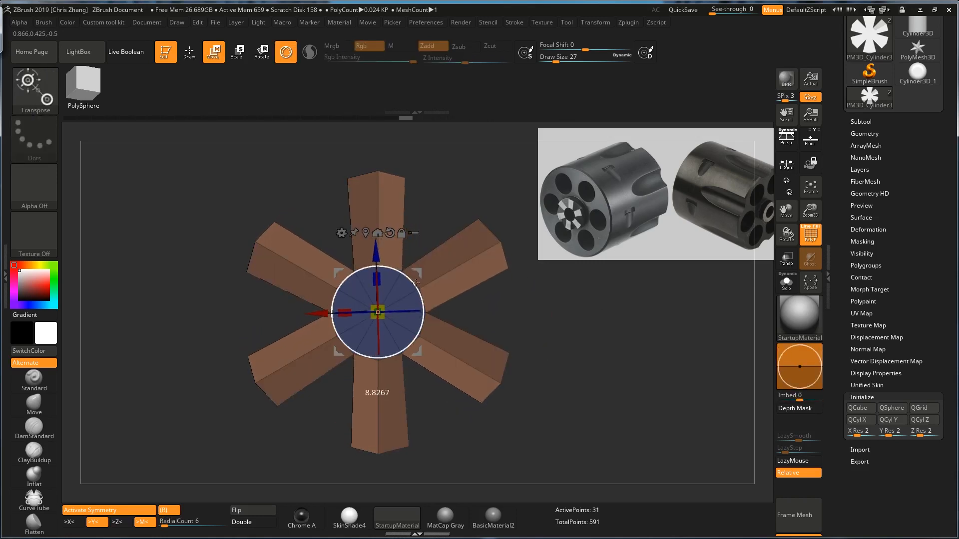
key("q")
left_click(369, 163, "ctrl")
left_click(335, 192, "ctrl")
key("w")
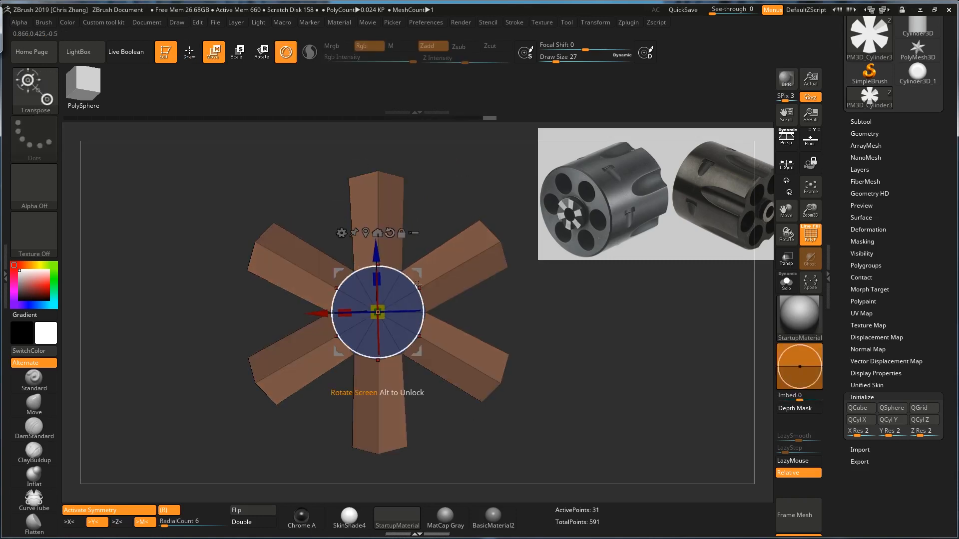
Pull the middle outer point of each arm inward to straighten the arm ends, and clear the mask.
key("q")
left_click(424, 163, "ctrl")
left_click(417, 252, "ctrl")
key("w")
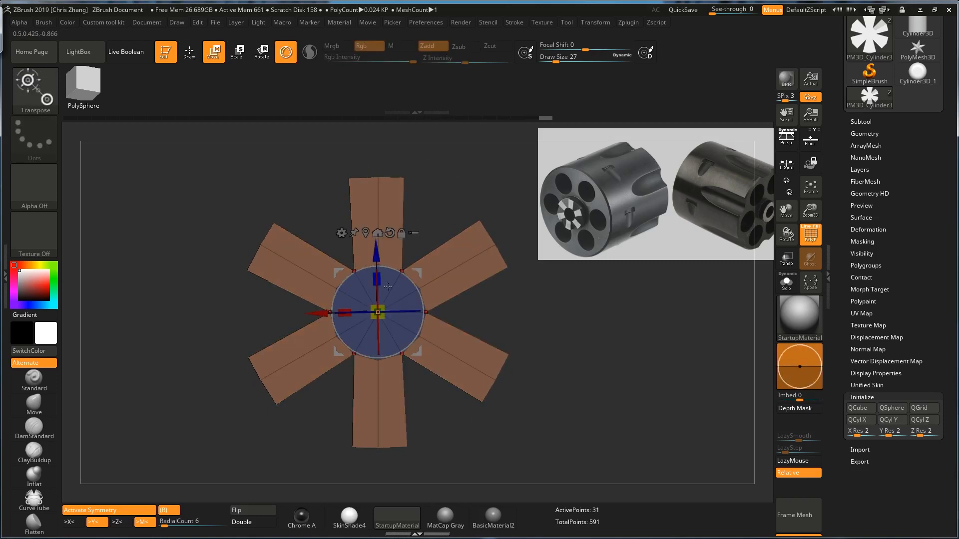
key("q")
left_click_drag(432, 214, 449, 198, "ctrl")
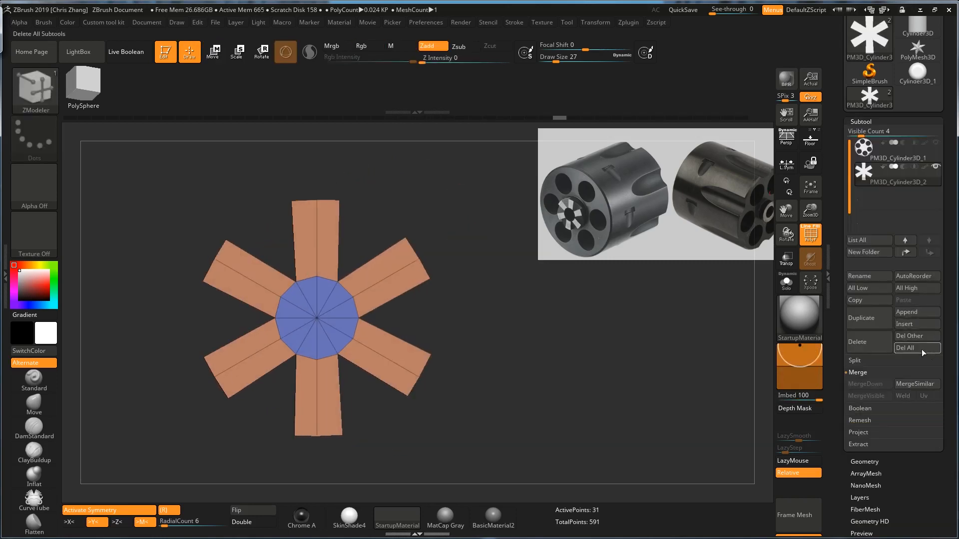
Insert the 30-sided Cylinder3D_1 as a new subtool and scale it up about 2.9 times to cover the star.
left_click(916, 326)
left_click(896, 324)
left_click(524, 331)
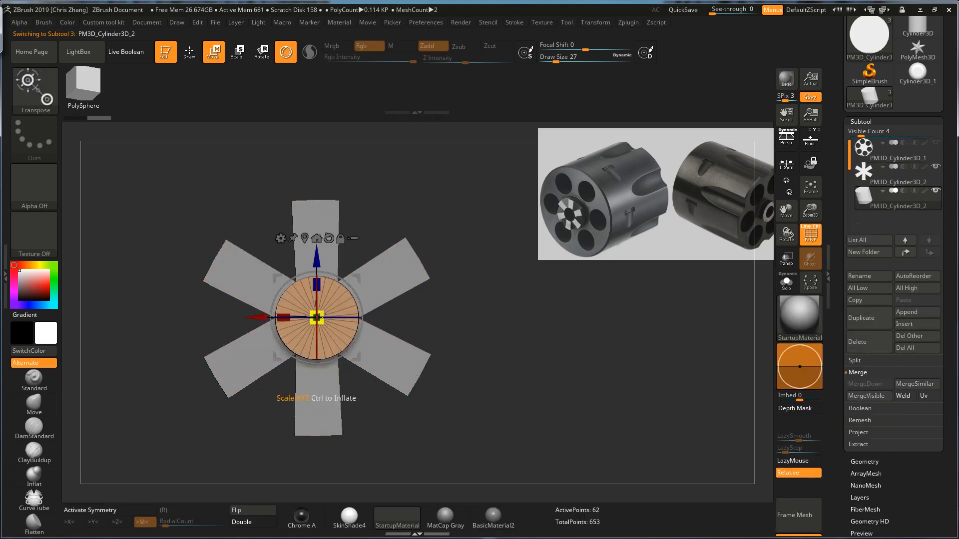
left_click_drag(319, 314, 380, 211)
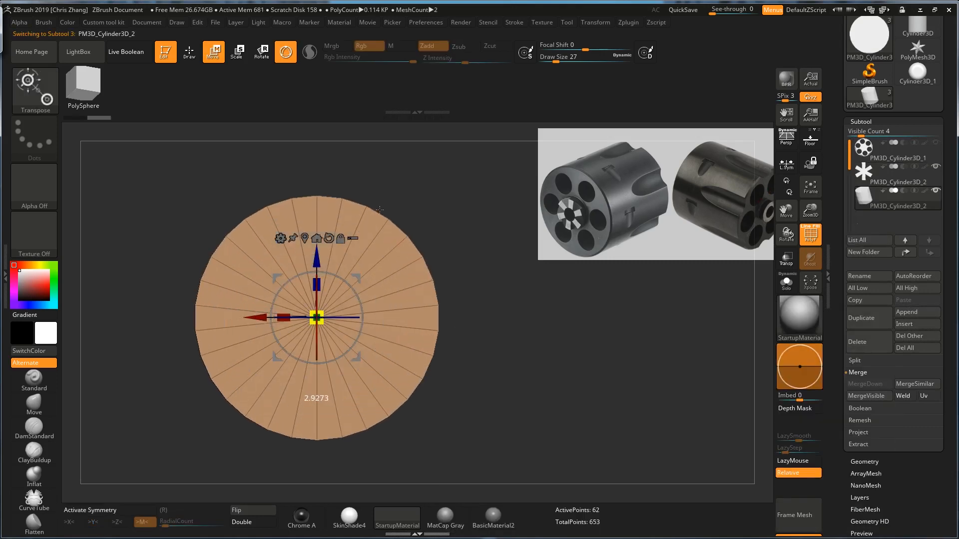
left_click_drag(469, 269, 435, 307, "shift")
Flatten the 30-sided cylinder into a thinner disc and move it along its axis about 1.5 units behind the star.
left_click_drag(372, 314, 100, 332, "ctrl")
left_click_drag(255, 316, 311, 317)
key("q")
mouse_move(403, 304)
left_mouse_down()
mouse_move(447, 302)
mouse_move(430, 307)
left_mouse_up()
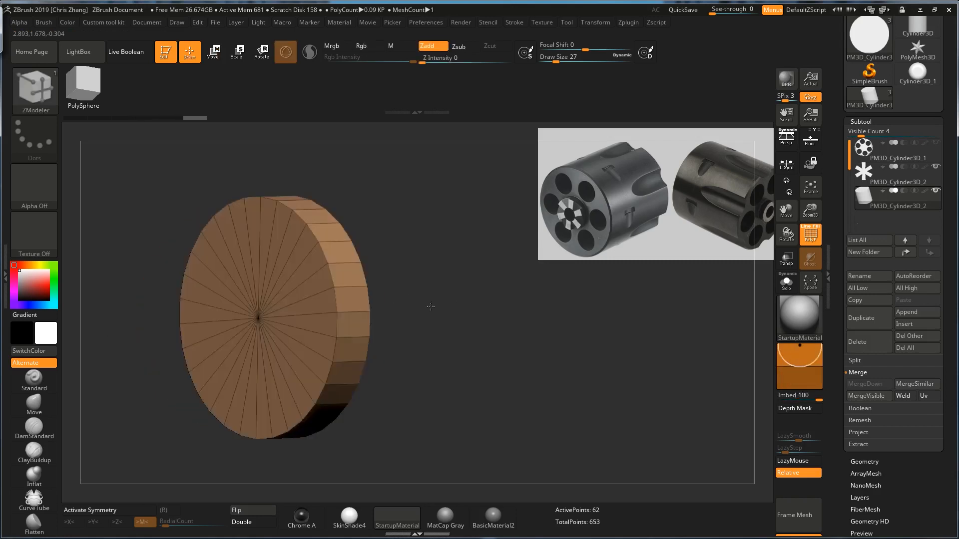
key("w")
left_click_drag(313, 303, 374, 303)
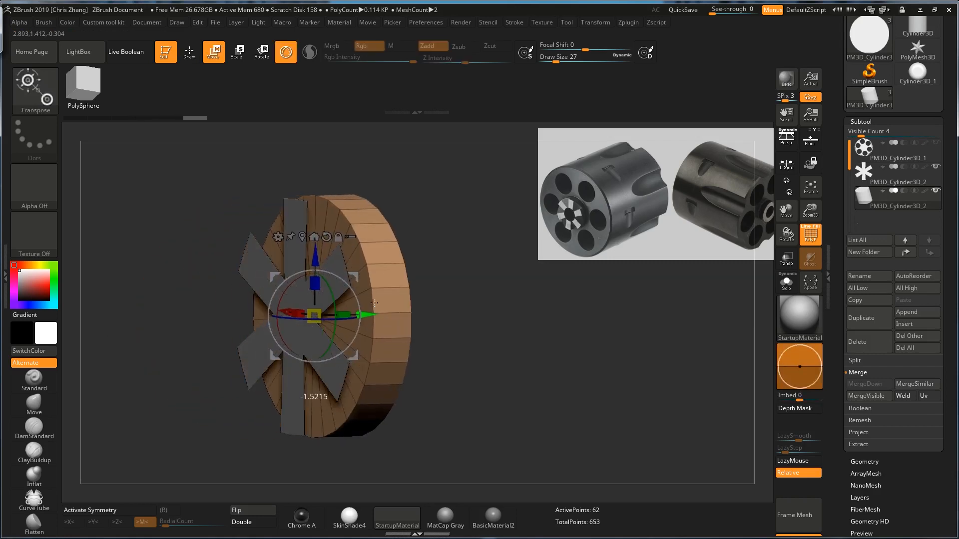
Give the disc a new polygroup and merge the star down with it into one subtool, accepting the irreversible operation.
key("q")
mouse_move(487, 323)
left_mouse_down("shift")
mouse_move(502, 317)
mouse_move(465, 315)
left_mouse_up("shift")
left_click_drag(289, 451, 528, 304)
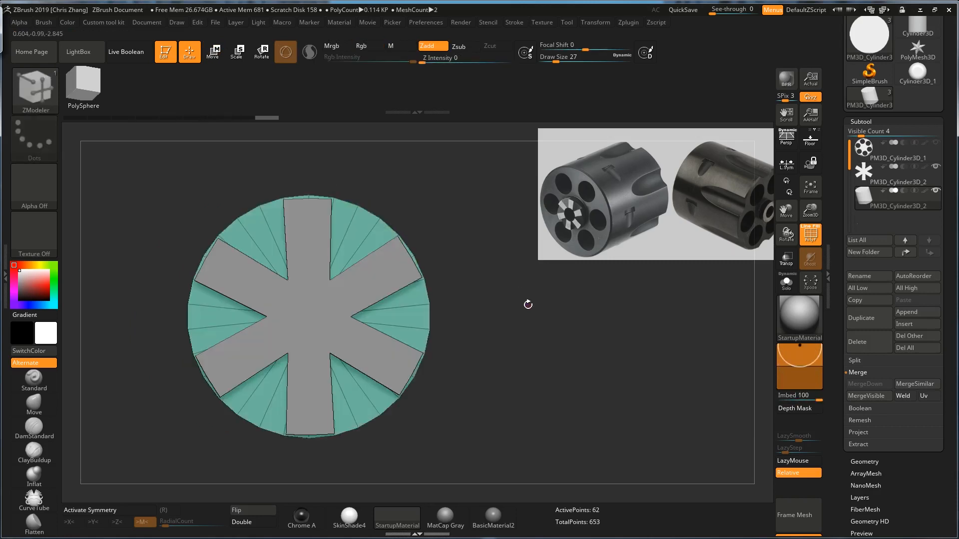
left_click(864, 176)
left_click(873, 384)
left_click(778, 406)
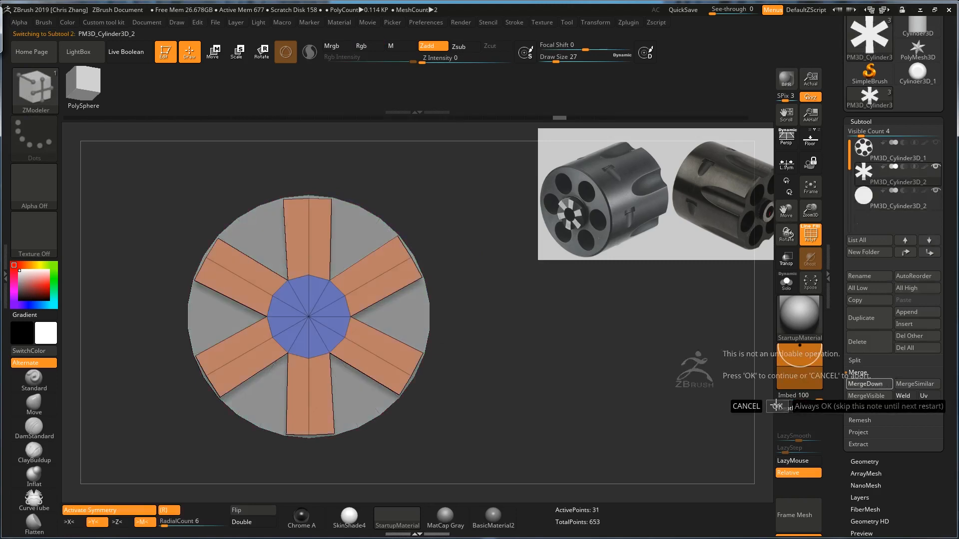
left_click_drag(506, 303, 565, 303, "alt")
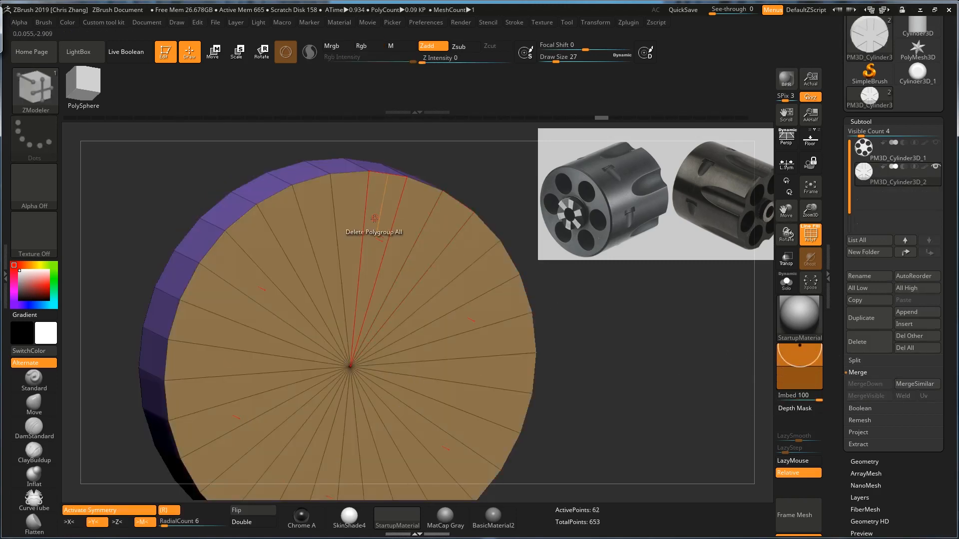
key("space")
key("x")
key("x")
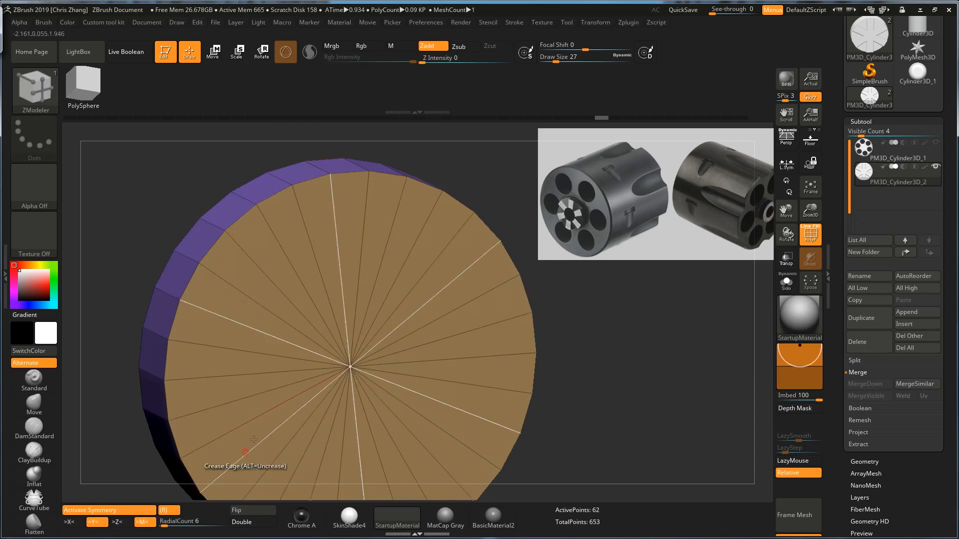
key("space")
left_click(290, 253)
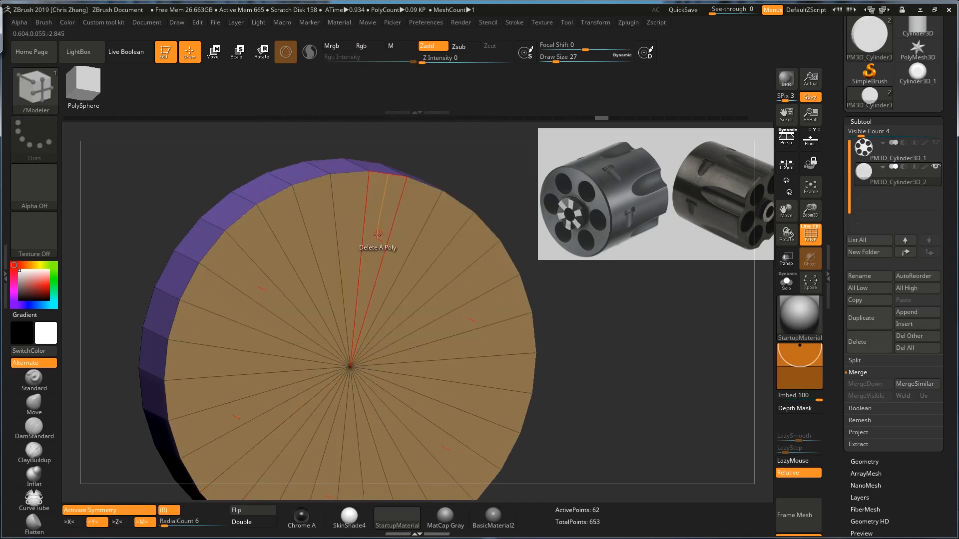
left_click(378, 234)
left_click(344, 215)
key("ctrl+shift")
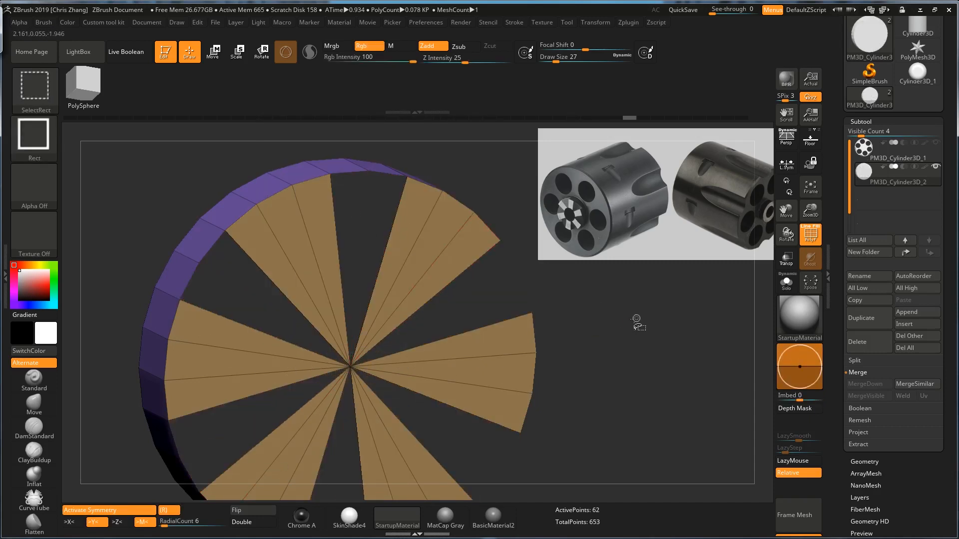
left_click(639, 324, "ctrl+shift")
left_click_drag(660, 327, 639, 314)
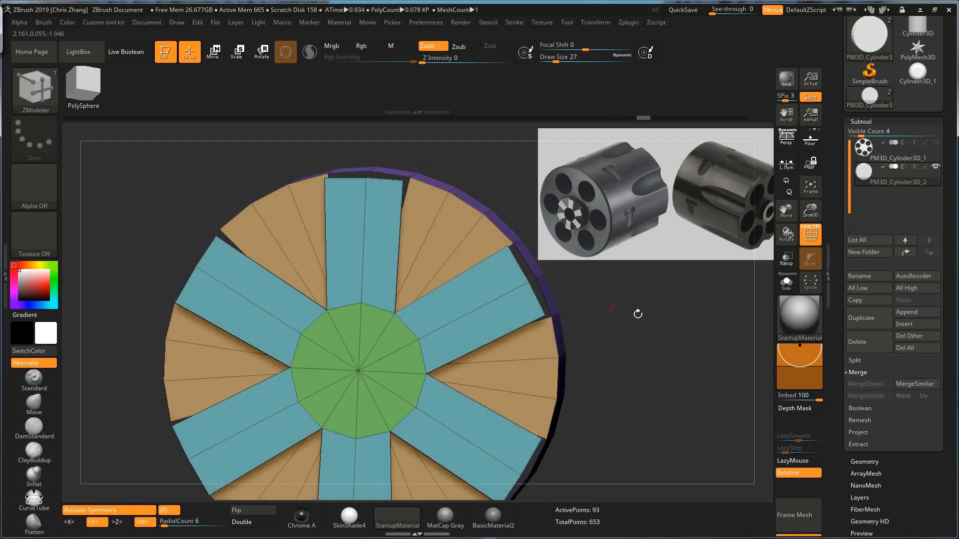
key("space")
left_click(406, 248)
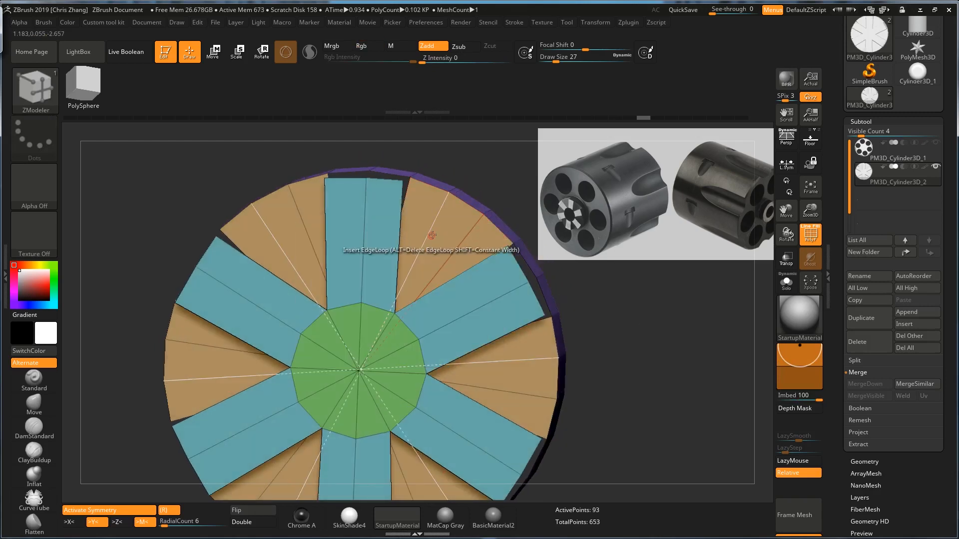
key("ctrl+z")
key("ctrl+z")
key("ctrl+z")
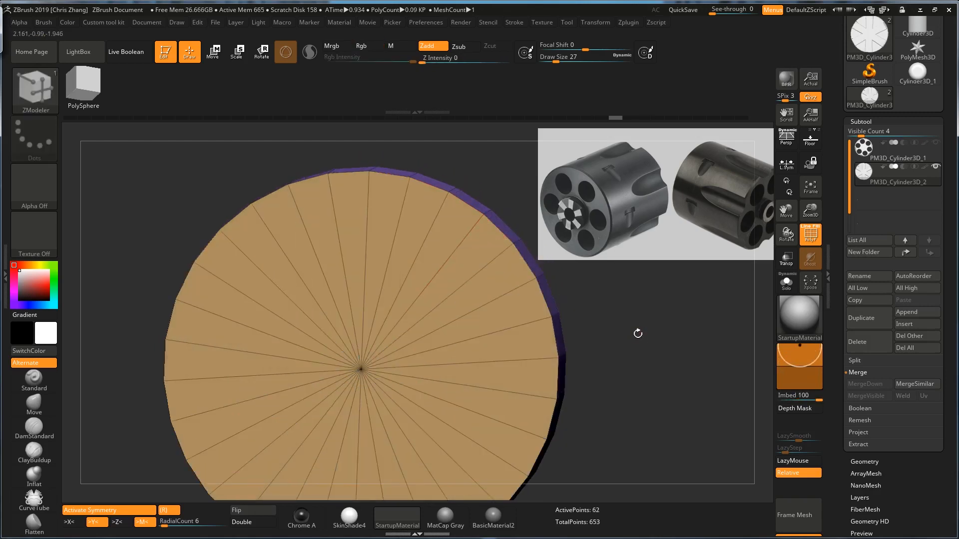
Insert a circular edge loop at about half the radius of the disc's front face and isolate that face's polygroup.
left_click_drag(637, 334, 563, 321)
left_click(450, 328)
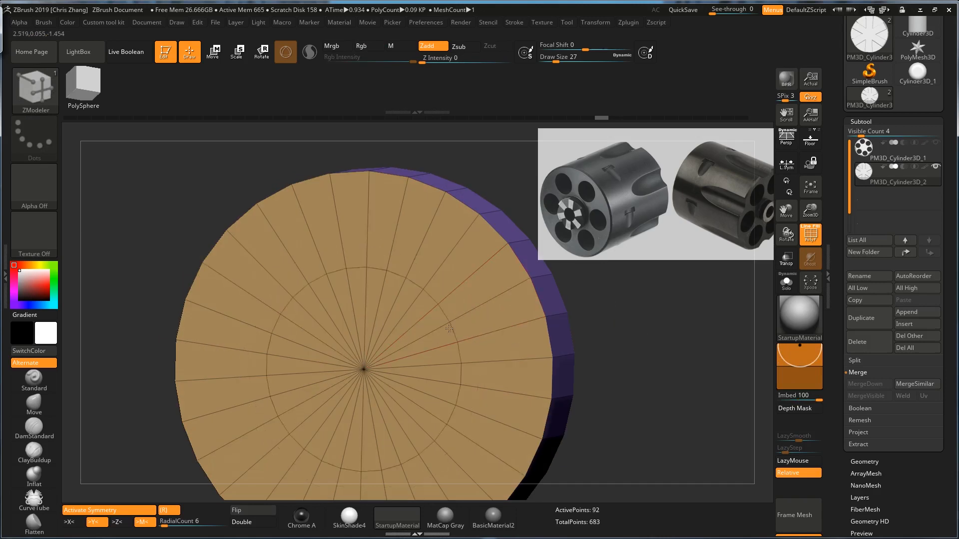
left_click(629, 329, "ctrl+shift")
mouse_move(632, 343)
left_mouse_down()
mouse_move(591, 342)
mouse_move(626, 337)
mouse_move(620, 302)
left_mouse_up()
left_click(420, 374, "ctrl+shift")
left_click_drag(417, 307, 374, 275, "alt")
Delete the center of the disc's front face and the wedge polygons lying behind each of the six star arms.
key("space")
left_click(452, 281)
left_click(411, 296)
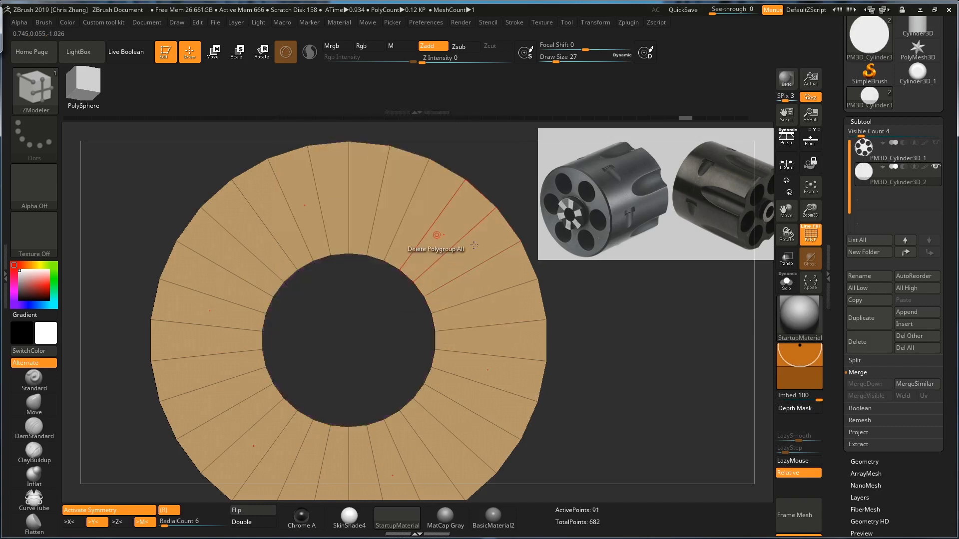
key("space")
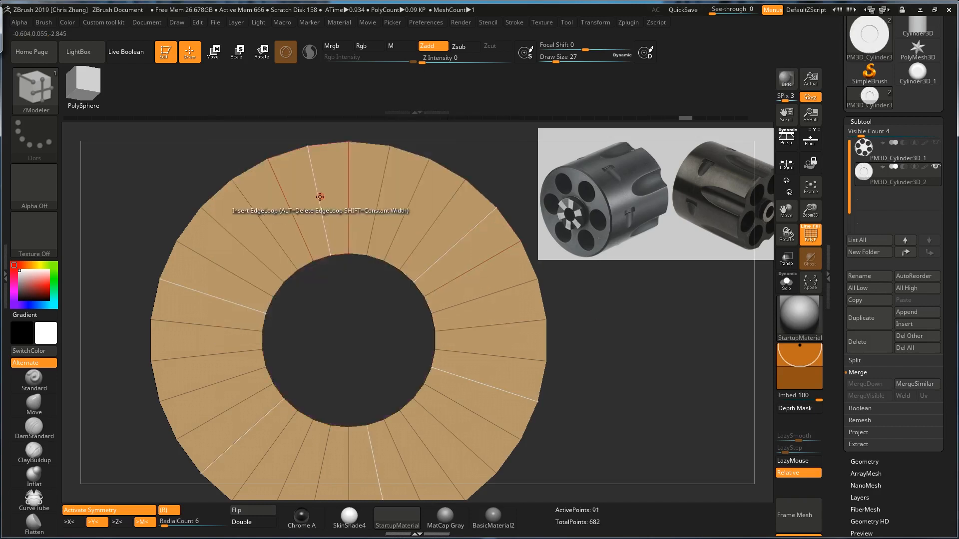
left_click(329, 210)
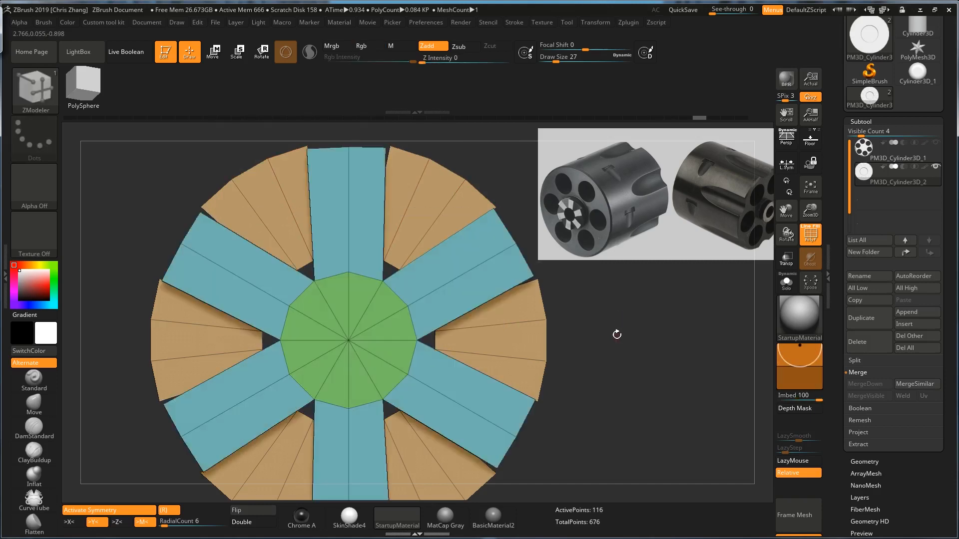
Mask the back of the disc and flatten its front rim onto the star's plane by scaling along Y.
mouse_move(617, 335)
left_mouse_down()
mouse_move(526, 364)
mouse_move(510, 336)
mouse_move(552, 388)
left_mouse_up()
left_click_drag(360, 460, 419, 168, "ctrl")
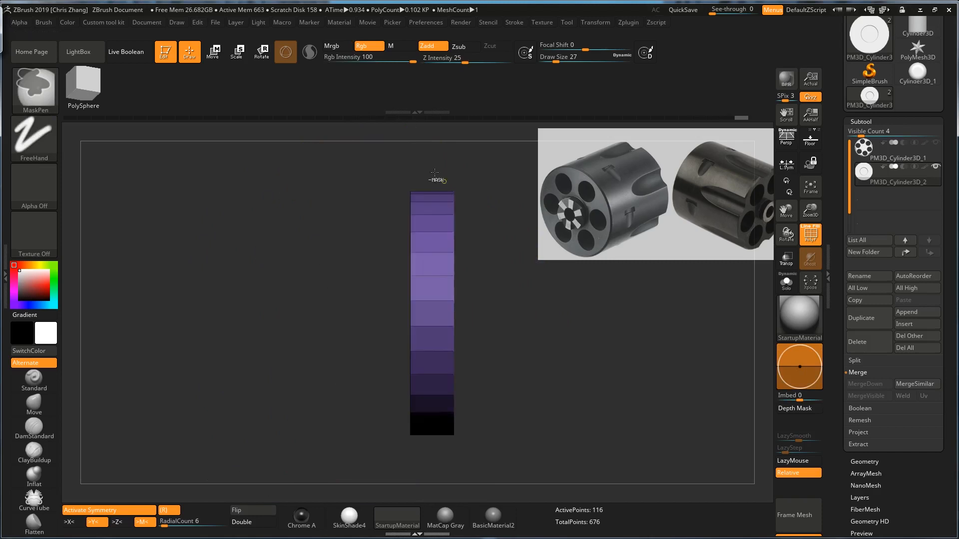
key("w")
left_click(402, 233)
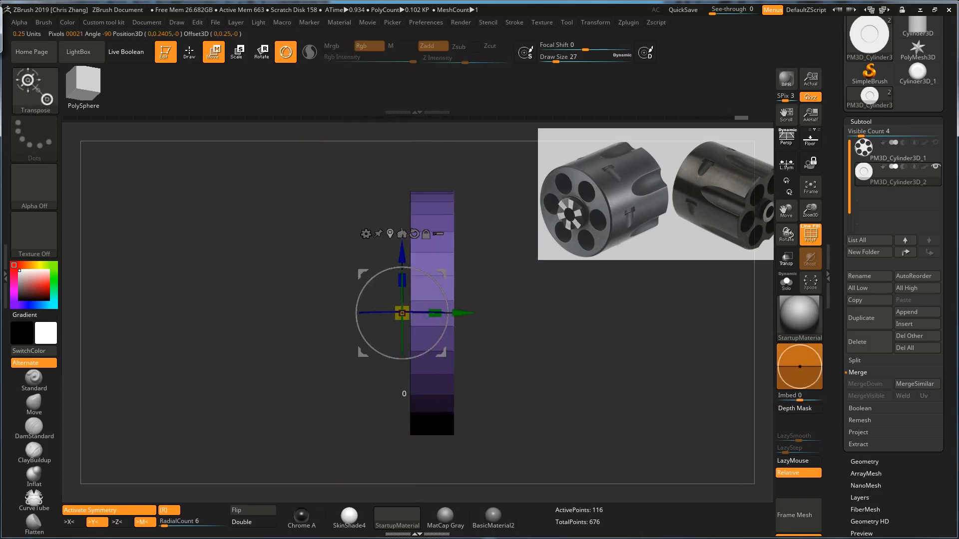
left_click_drag(448, 314, 422, 313)
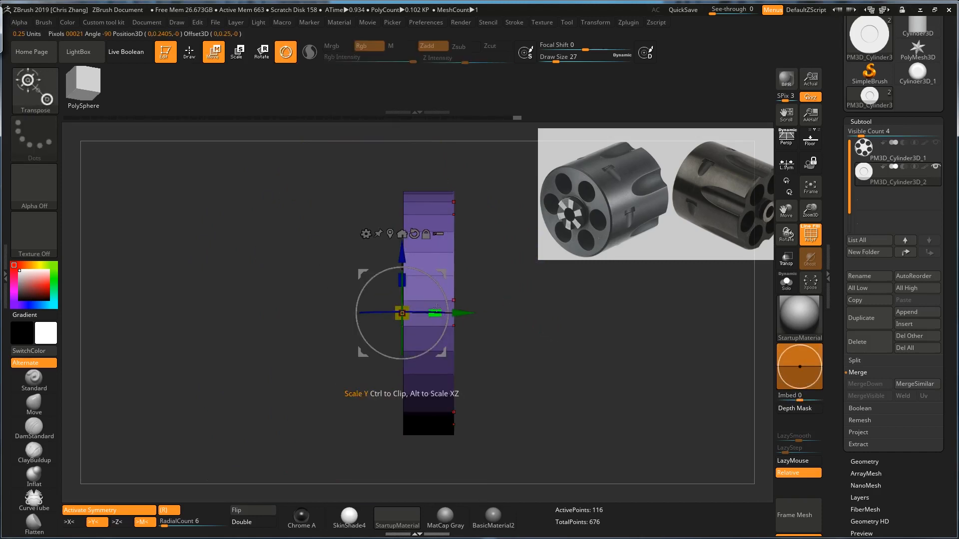
Stitch the three outer points of each star arm to the matching points on the disc's front rim.
key("q")
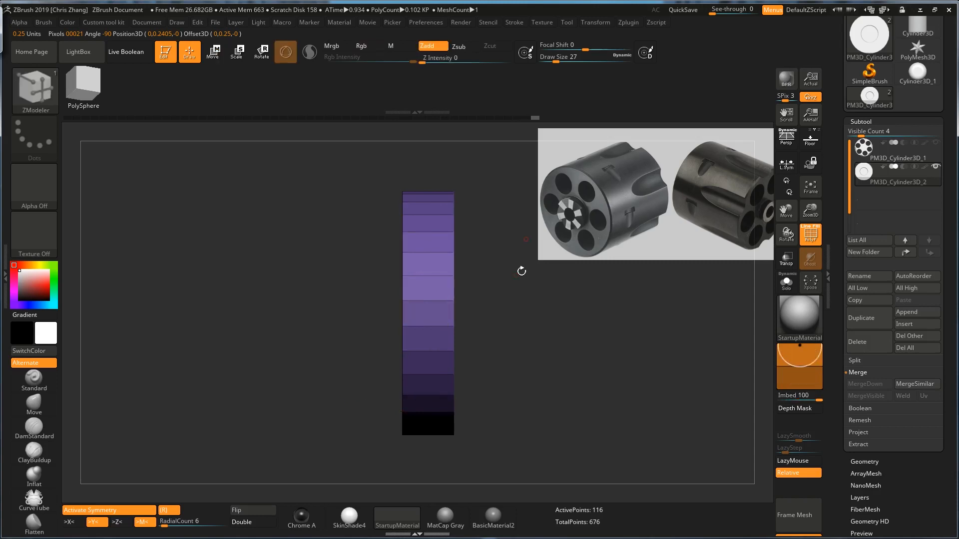
left_click_drag(543, 306, 640, 388)
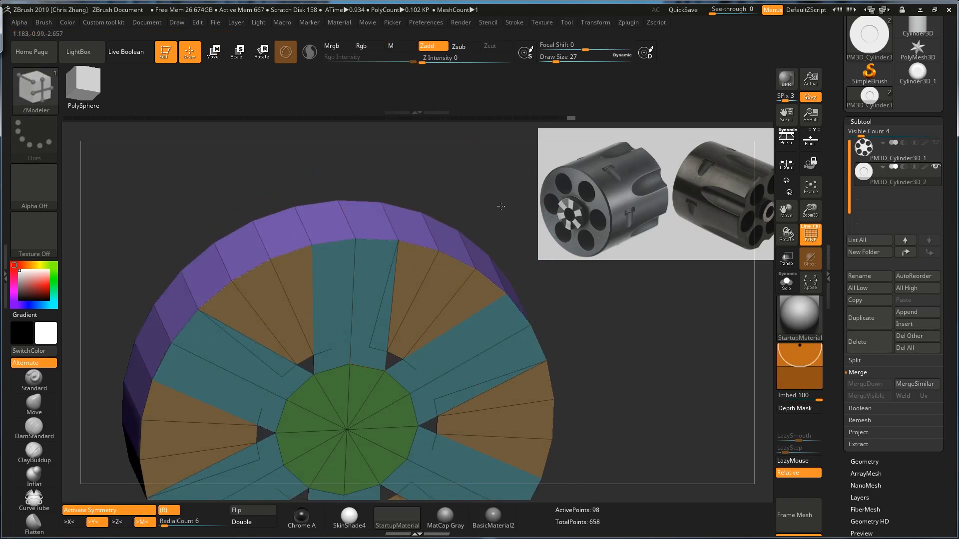
left_click_drag(503, 208, 525, 283, "alt")
left_click_drag(525, 282, 548, 293, "alt")
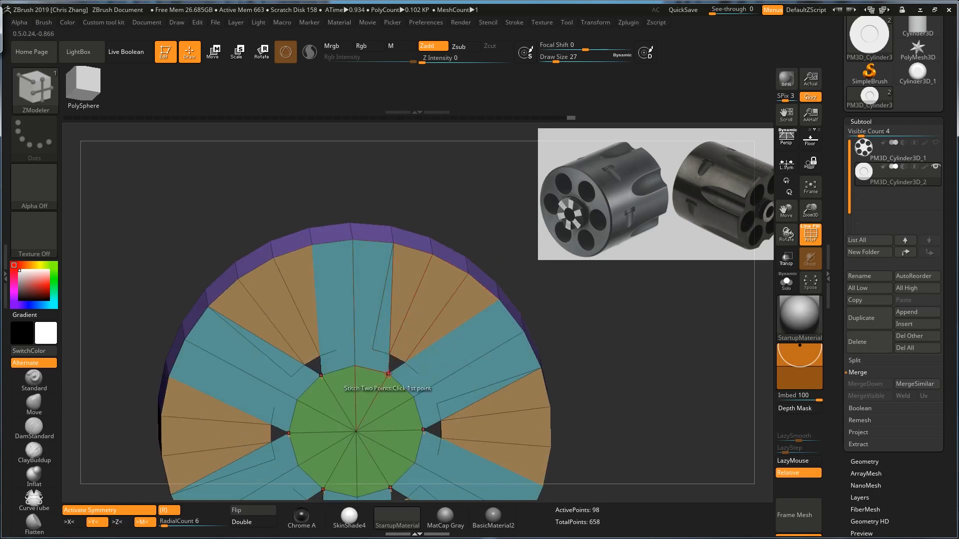
Isolate the wedges between the arms, mask their inner points with MaskLasso, invert the mask on the full mesh and move those points forward.
left_click(427, 312, "ctrl+shift")
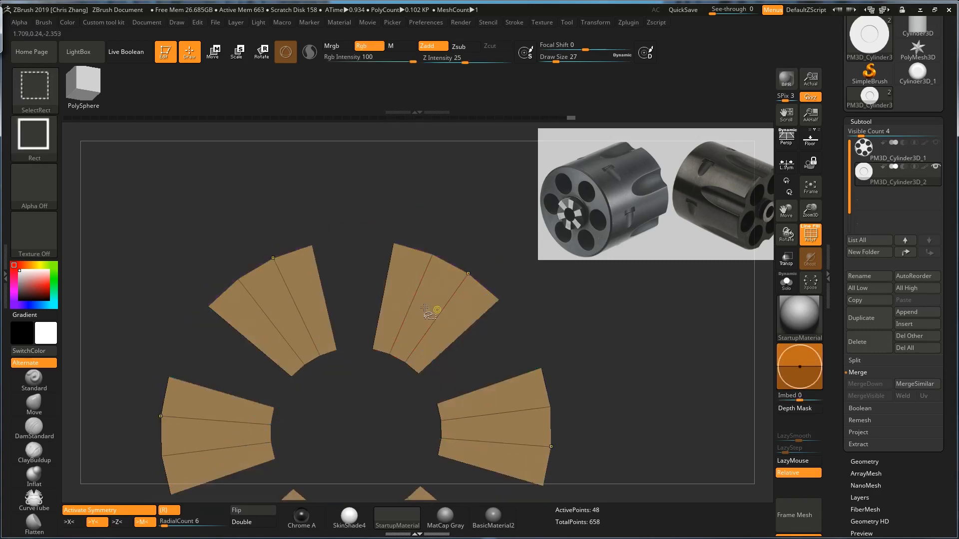
left_click_drag(352, 334, 383, 319)
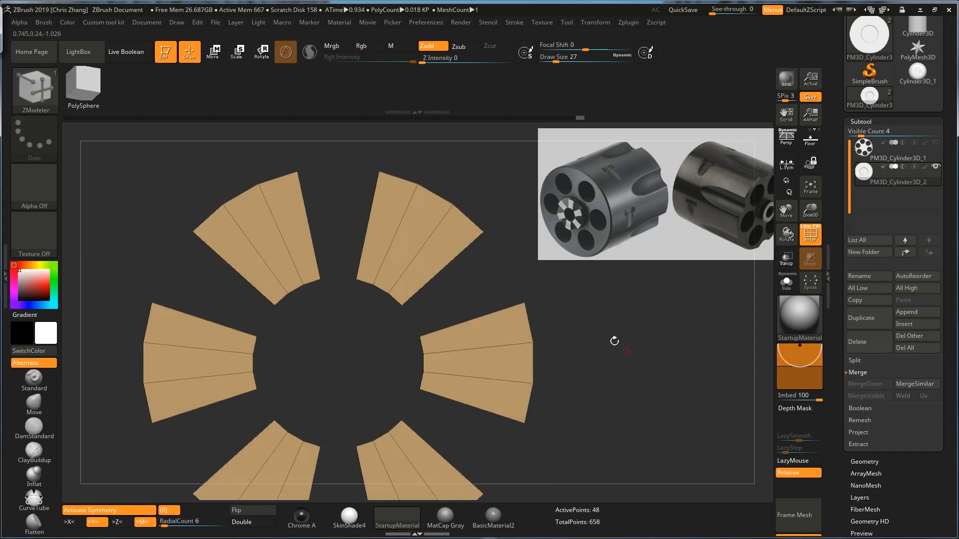
key("ctrl+b")
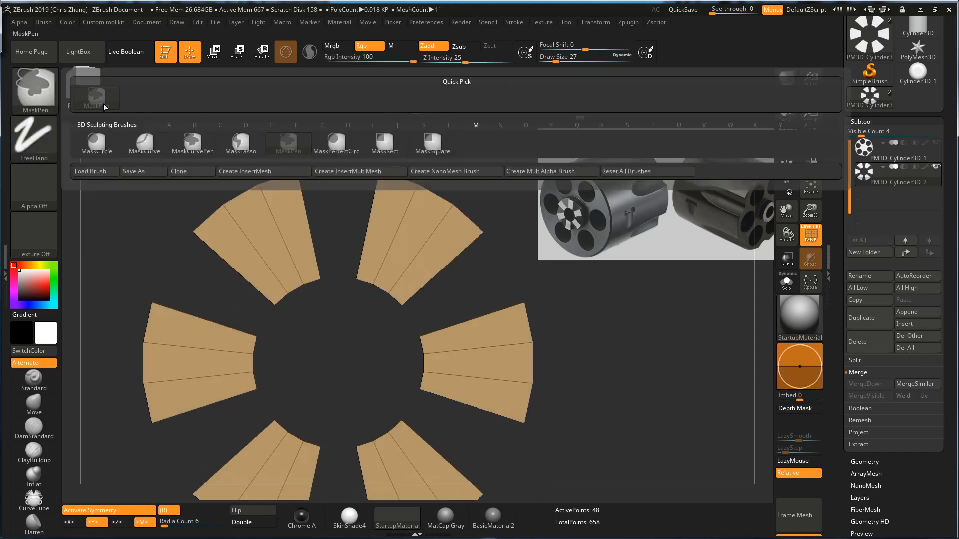
left_click(221, 144)
left_click_drag(369, 262, 424, 315, "ctrl")
left_click(597, 325, "ctrl+shift")
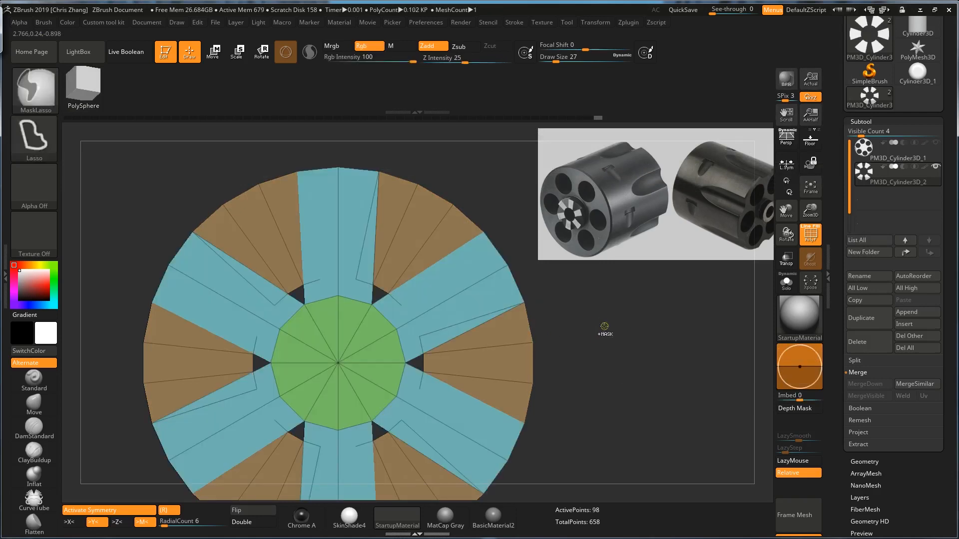
left_click(603, 330, "ctrl")
key("w")
mouse_move(590, 324)
left_mouse_down()
mouse_move(589, 348)
mouse_move(519, 335)
mouse_move(657, 340)
mouse_move(662, 332)
mouse_move(654, 350)
left_mouse_up()
key("q")
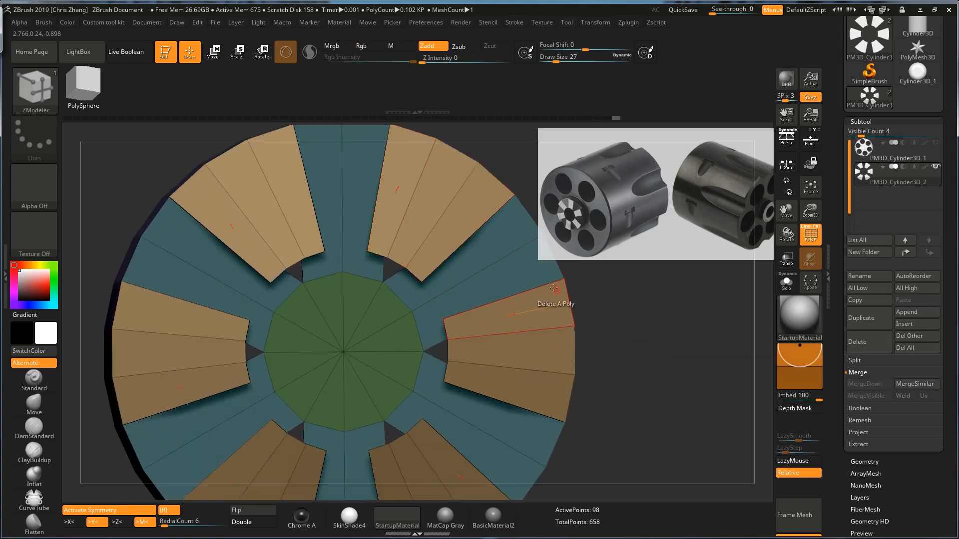
Turn on the dynamic subdivision preview and stitch the four inner points of each wedge to the adjacent hub corner.
mouse_move(665, 350)
left_mouse_down()
mouse_move(684, 348)
mouse_move(656, 355)
left_mouse_up()
left_click_drag(648, 347, 520, 245)
key("d")
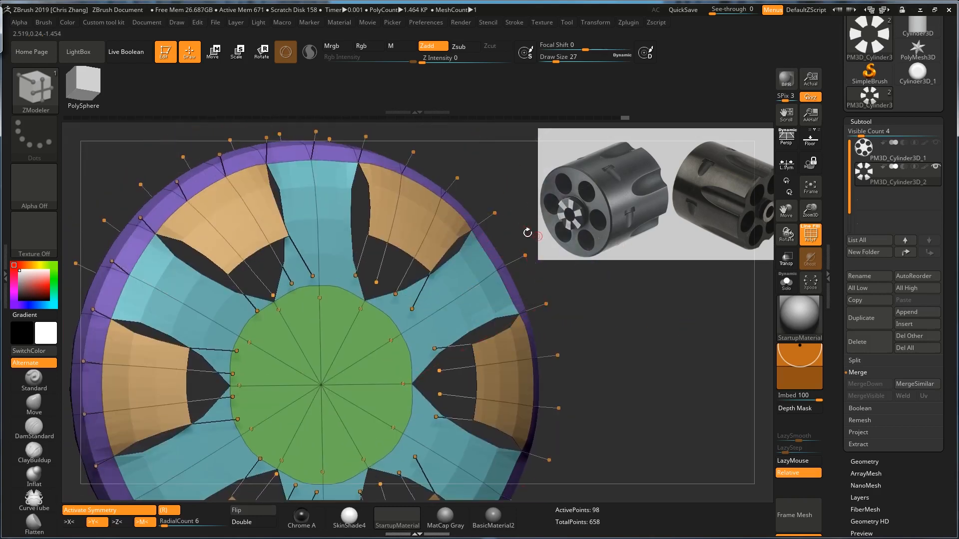
left_click_drag(615, 315, 616, 219, "alt")
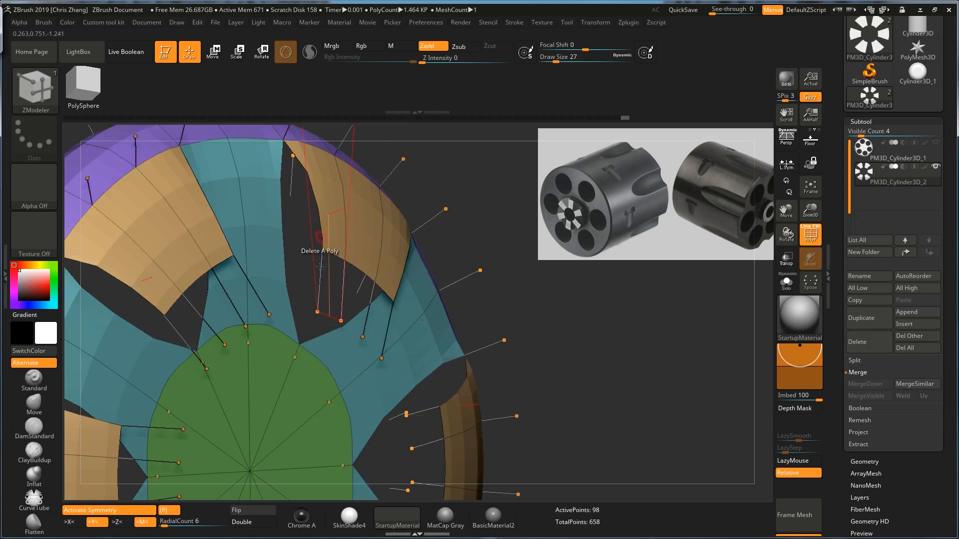
left_click_drag(490, 251, 572, 296, "alt")
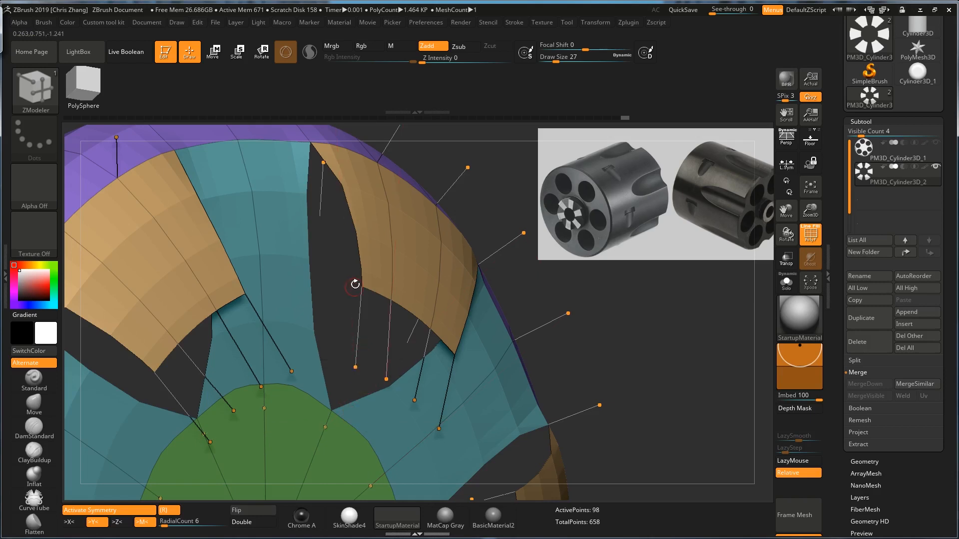
left_click(324, 427)
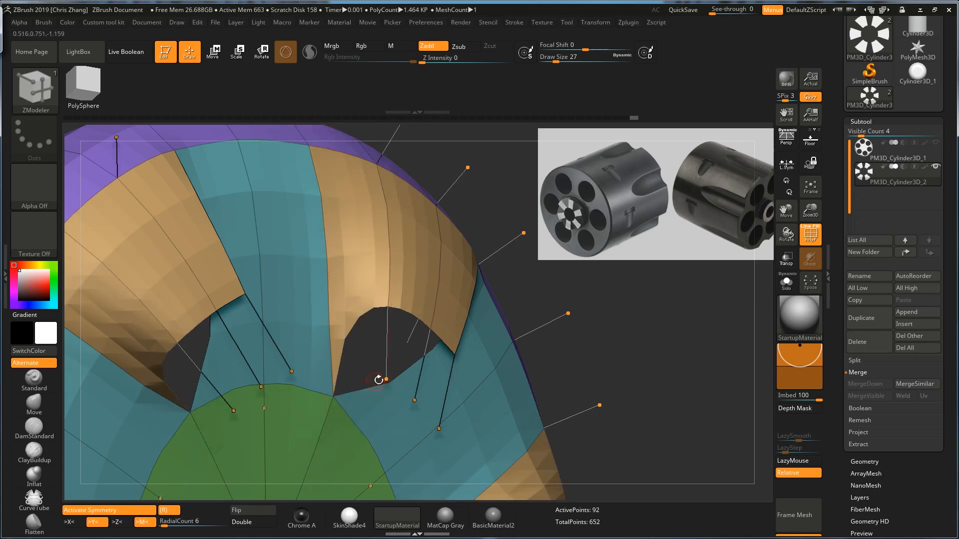
right_click_drag(322, 418, 353, 424)
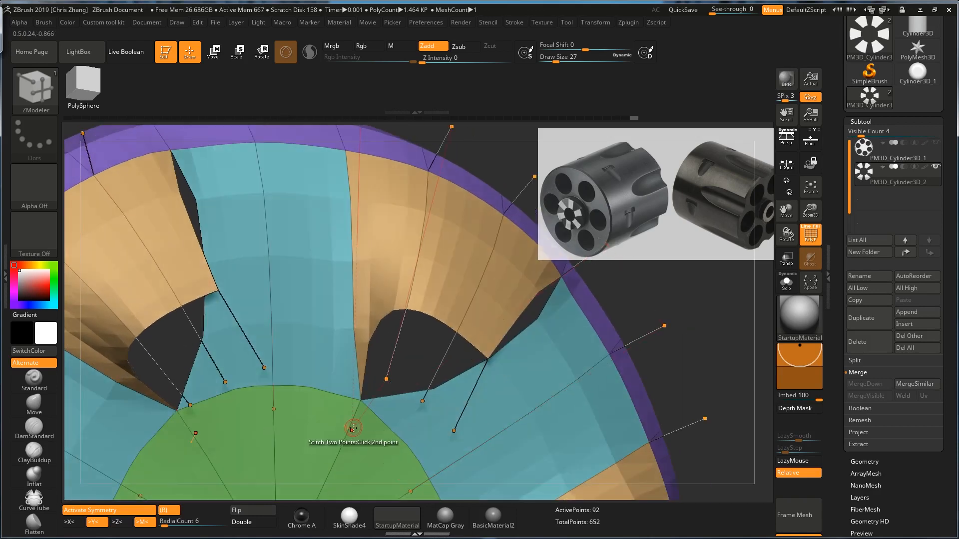
left_click(353, 429)
left_click(423, 400)
left_click(353, 430)
left_click(454, 430)
left_click(352, 431)
Turn off the dynamic subdivision preview and insert a ring edge loop just inside the outer edge of the hub.
right_click_drag(514, 379, 501, 310, "ctrl")
left_click_drag(502, 310, 540, 364)
key("shift+f")
key("shift+d")
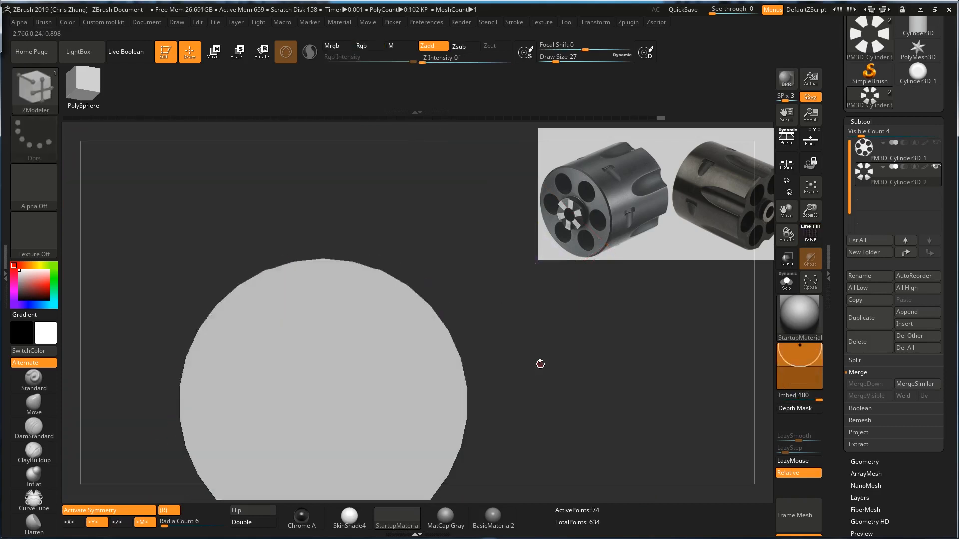
key("shift+f")
right_click_drag(540, 364, 532, 308, "alt")
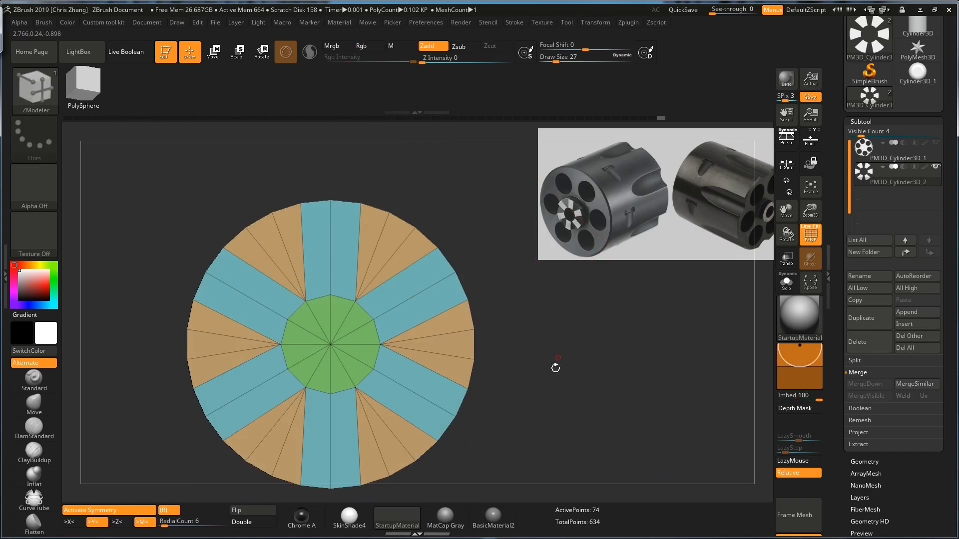
left_click_drag(552, 326, 533, 338)
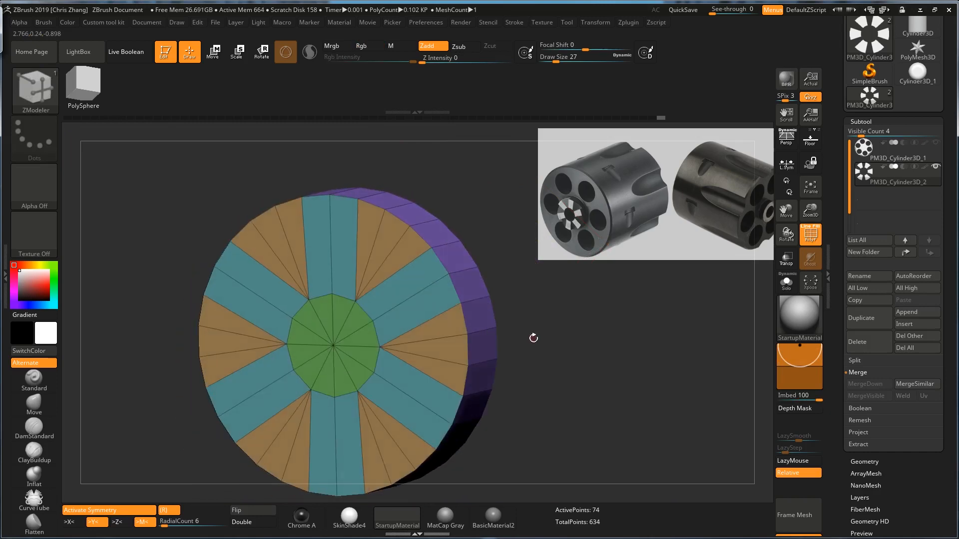
left_click_drag(521, 299, 509, 301)
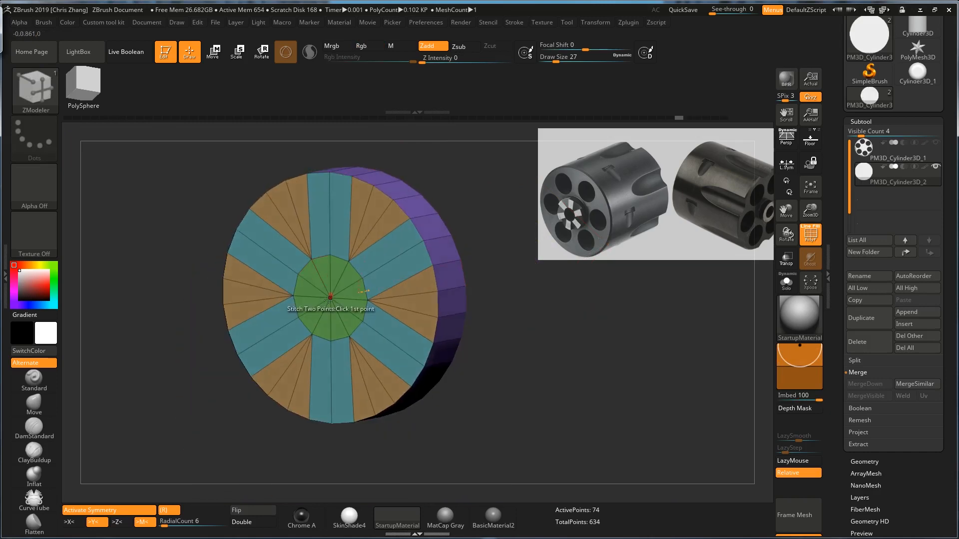
left_click_drag(500, 253, 514, 260)
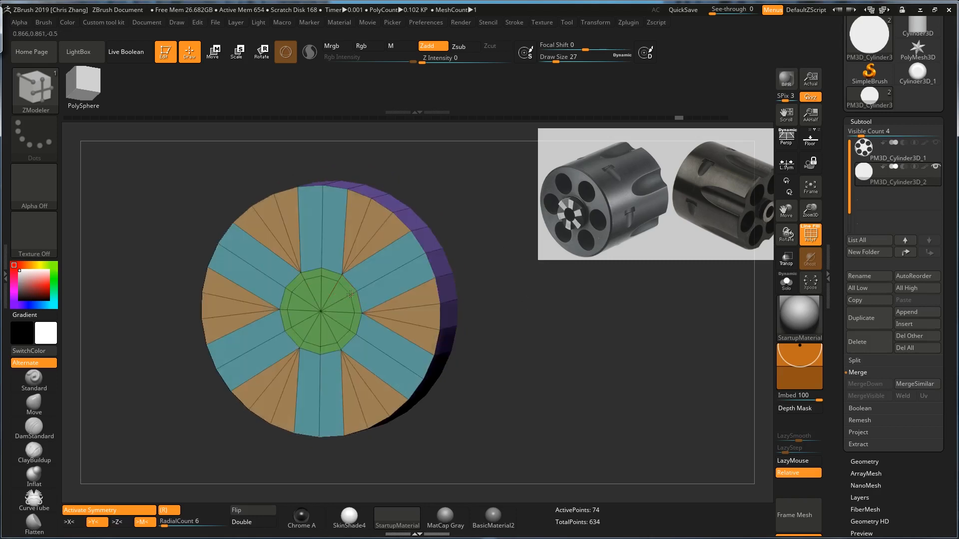
left_click(352, 293)
mouse_move(495, 298)
left_mouse_down()
mouse_move(465, 303)
mouse_move(505, 292)
mouse_move(494, 289)
mouse_move(484, 293)
mouse_move(542, 303)
mouse_move(565, 291)
left_mouse_up()
Turn off symmetry, mirror the disc along its axis, and mirror and weld it so both faces carry the arm-and-wedge pattern.
key("x")
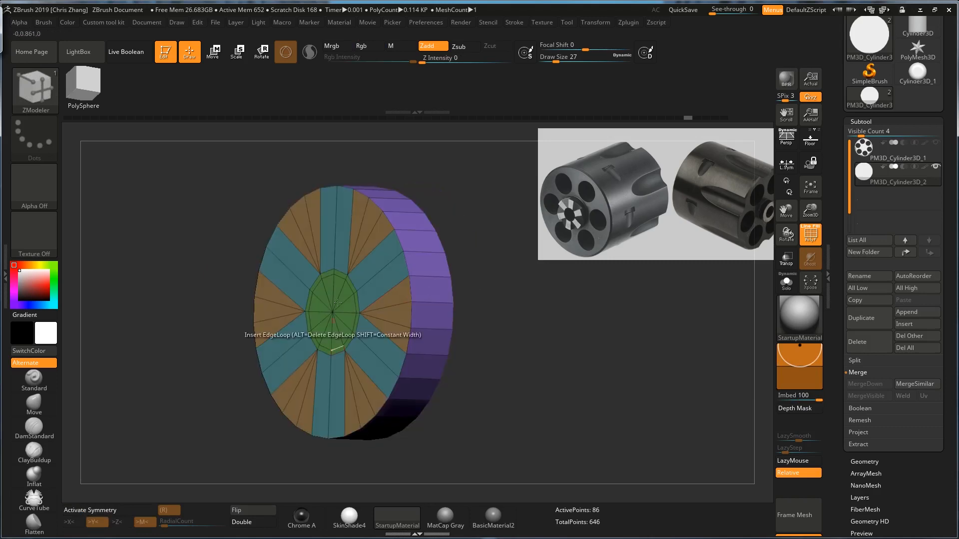
mouse_move(492, 298)
left_mouse_down()
mouse_move(504, 299)
mouse_move(484, 300)
mouse_move(497, 298)
left_mouse_up()
key("space")
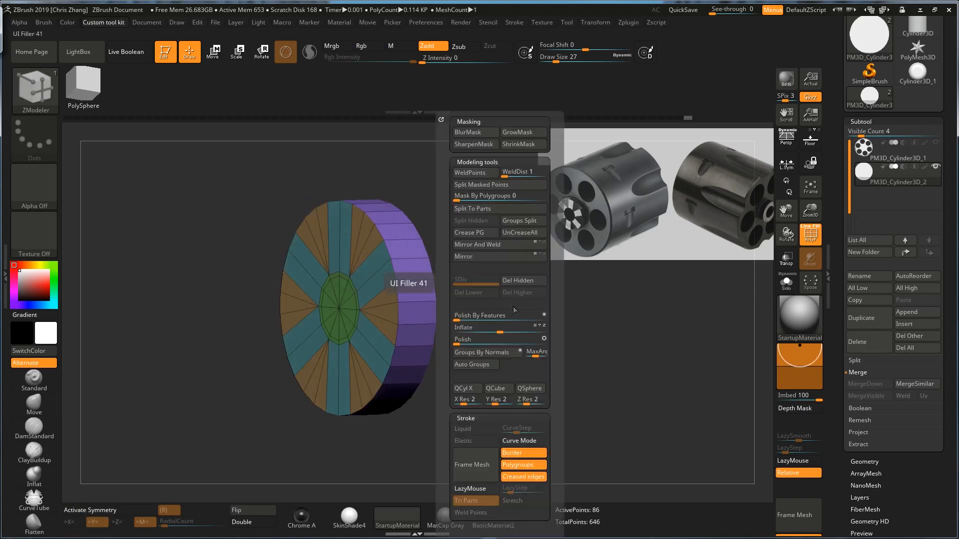
left_click(539, 256)
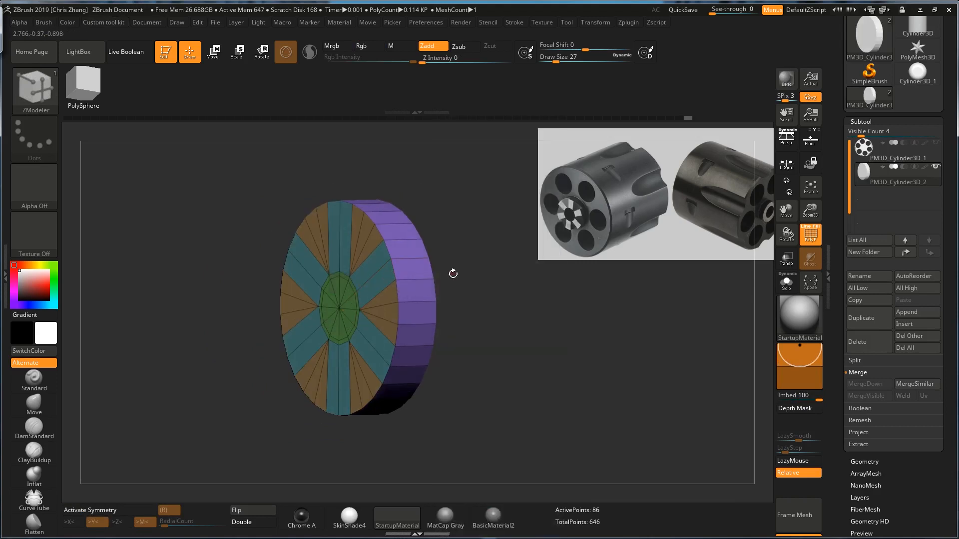
key("space")
left_click(453, 257)
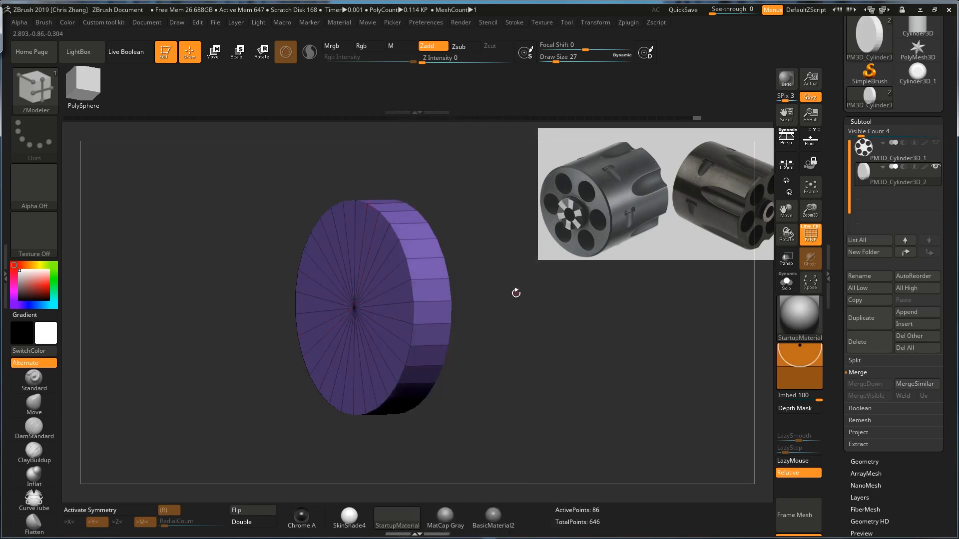
left_click_drag(507, 290, 531, 282, "shift")
key("space")
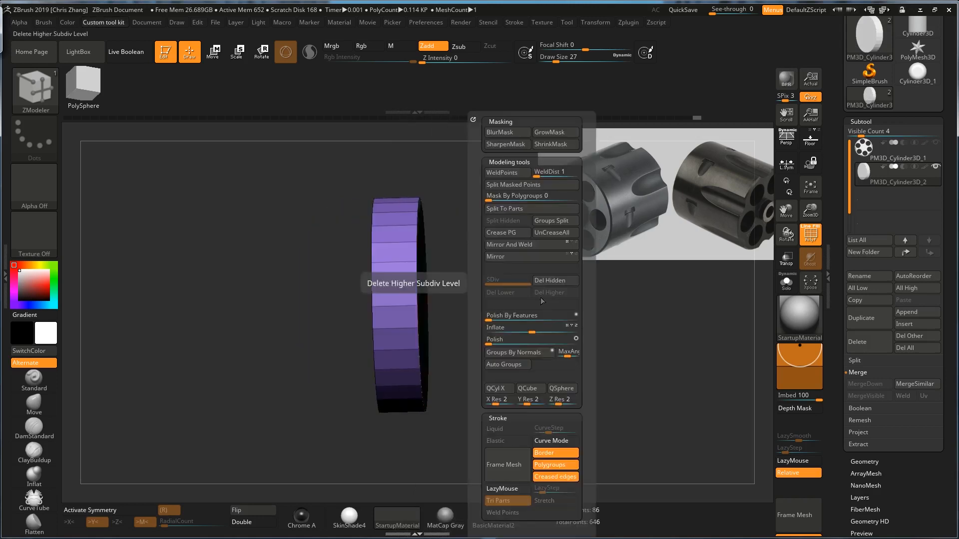
left_click(554, 245)
left_click_drag(504, 295, 453, 294)
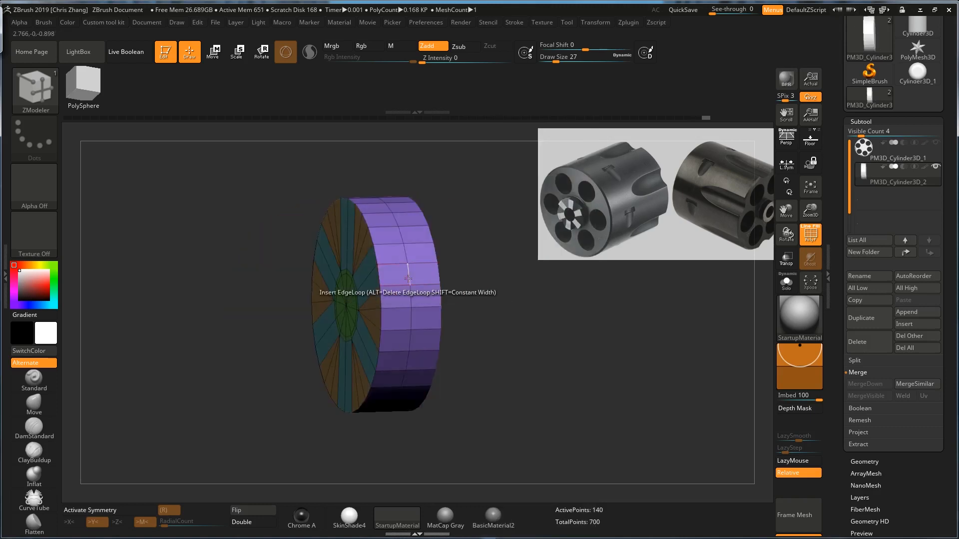
Delete the complete edge loop running around the middle of the disc's rim with the ZModeler edge action.
key("space")
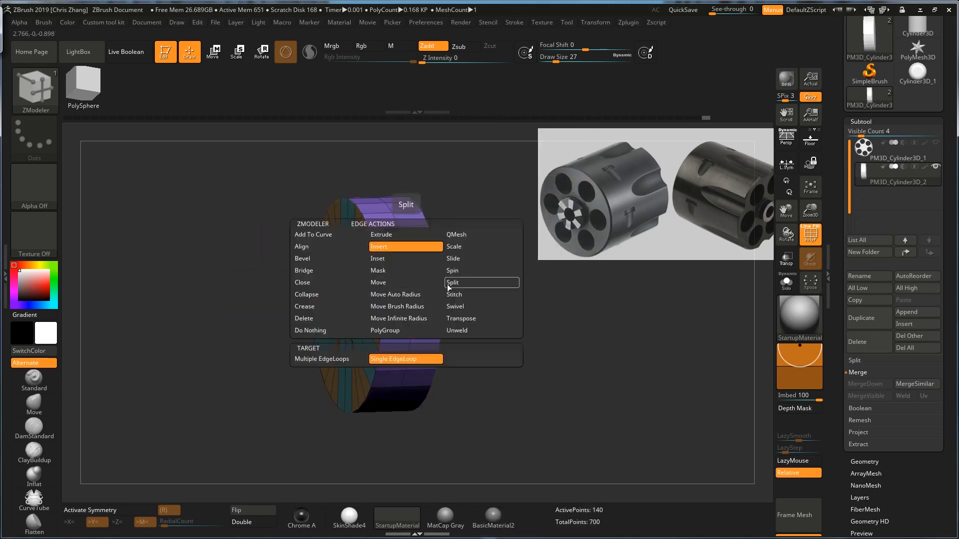
left_click(334, 283)
left_click(330, 319)
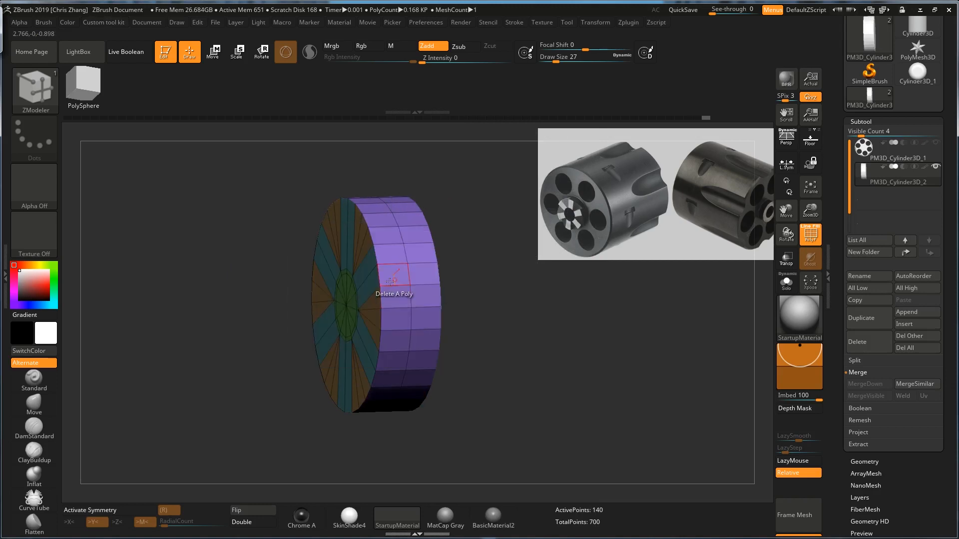
left_click(406, 274)
Center the disc mesh on the world axis with the Move gizmo in side view.
left_click_drag(491, 287, 478, 284, "shift")
key("w")
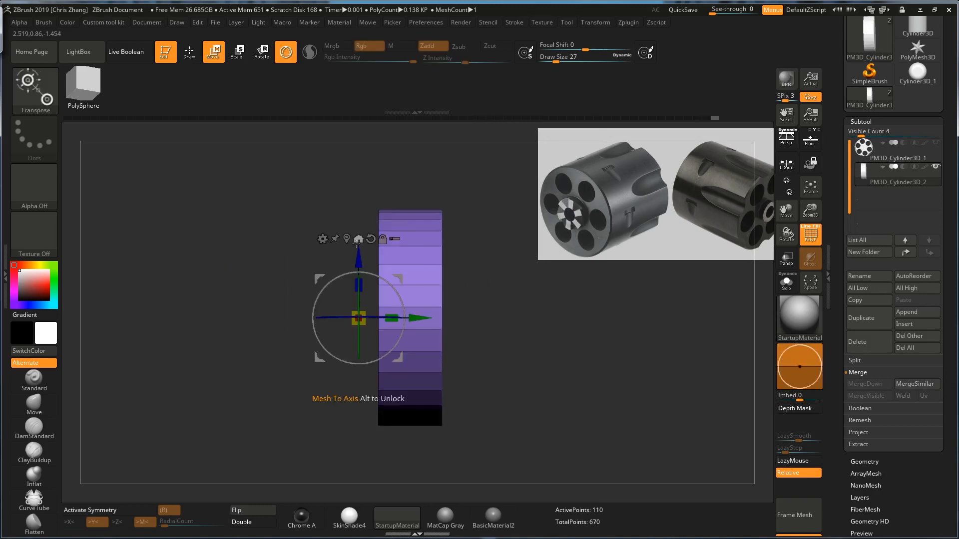
left_click(357, 239)
left_click_drag(426, 317, 418, 317)
key("q")
mouse_move(488, 301)
left_mouse_down()
mouse_move(582, 304)
mouse_move(487, 322)
mouse_move(490, 334)
mouse_move(494, 297)
left_mouse_up()
left_click_drag(494, 297, 491, 323)
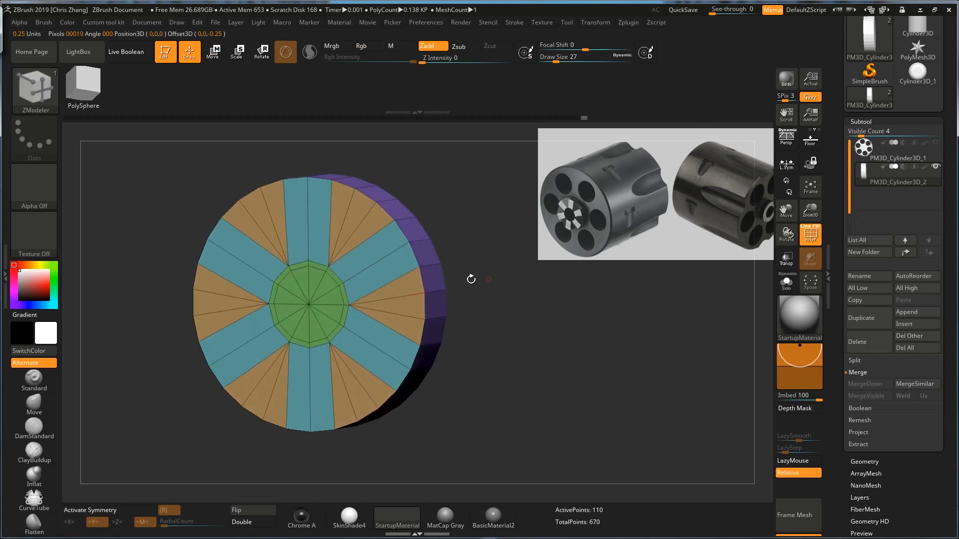
left_click_drag(471, 279, 499, 267, "shift")
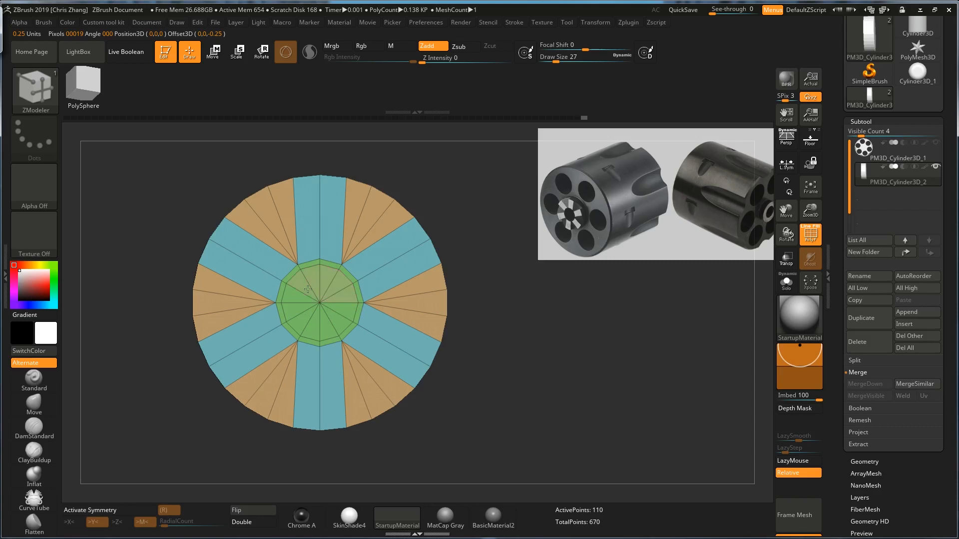
left_click_drag(480, 284, 525, 285, "alt")
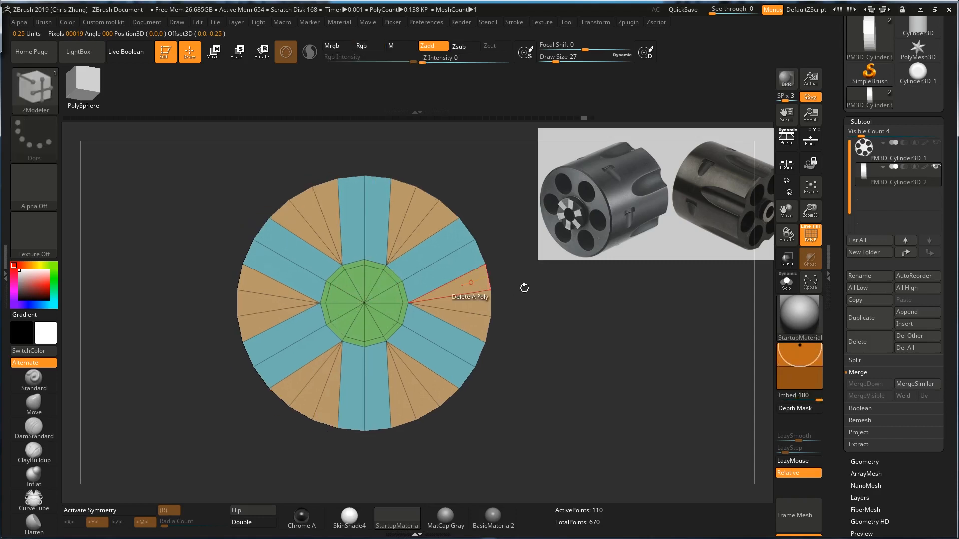
left_click(349, 284)
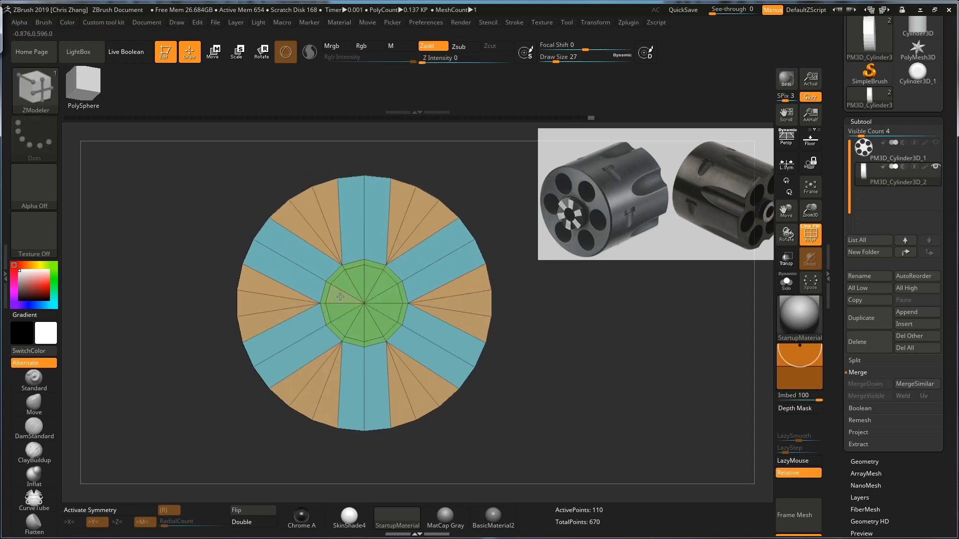
key("ctrl+z")
Turn on radial symmetry and QMesh the hub's inner faces with the Polygroup All target to cut a central through-hole.
key("x")
left_click_drag(392, 295, 381, 285)
key("space")
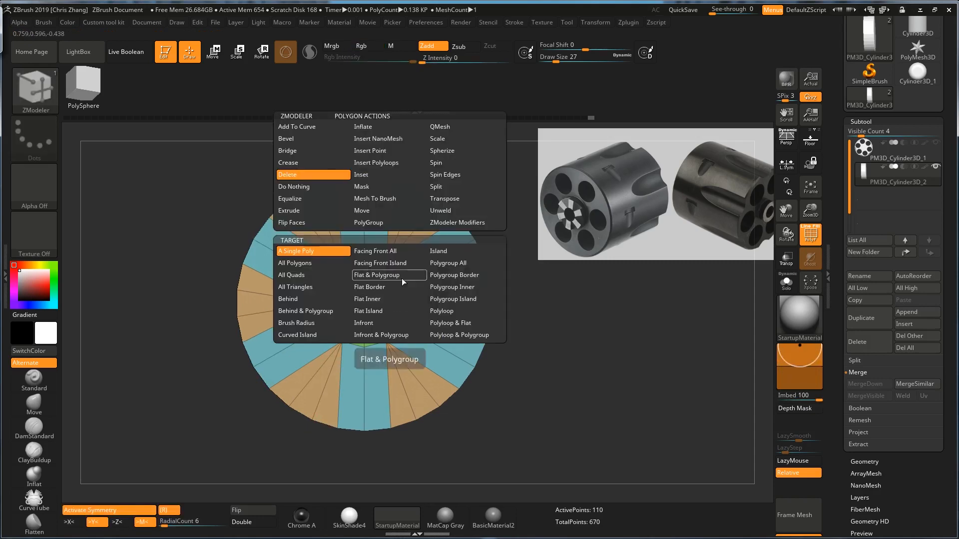
left_click(442, 127)
left_click(469, 263)
left_click_drag(567, 299, 534, 297)
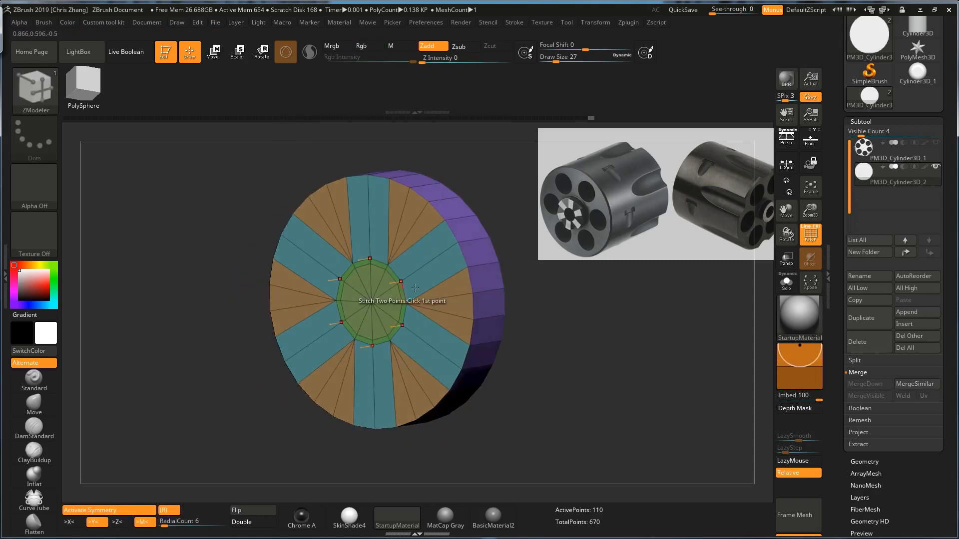
left_click_drag(392, 295, 412, 294)
Insert an edge loop just outside the hub ring and another around the middle of the disc's outer rim.
mouse_move(581, 295)
left_mouse_down()
mouse_move(574, 296)
mouse_move(617, 296)
mouse_move(580, 297)
mouse_move(591, 293)
left_mouse_up()
right_click_drag(557, 305, 591, 299, "ctrl")
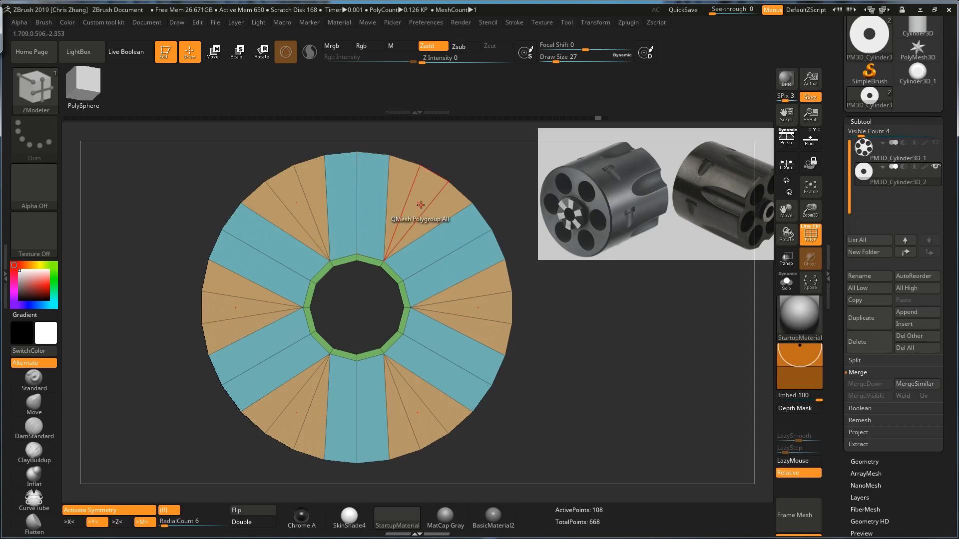
left_click_drag(420, 220, 413, 245)
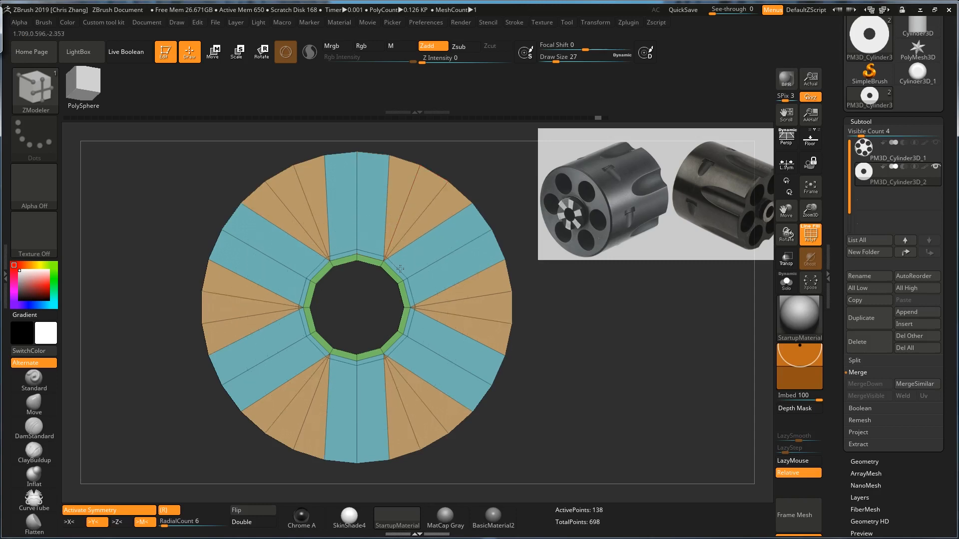
left_click_drag(571, 311, 364, 200)
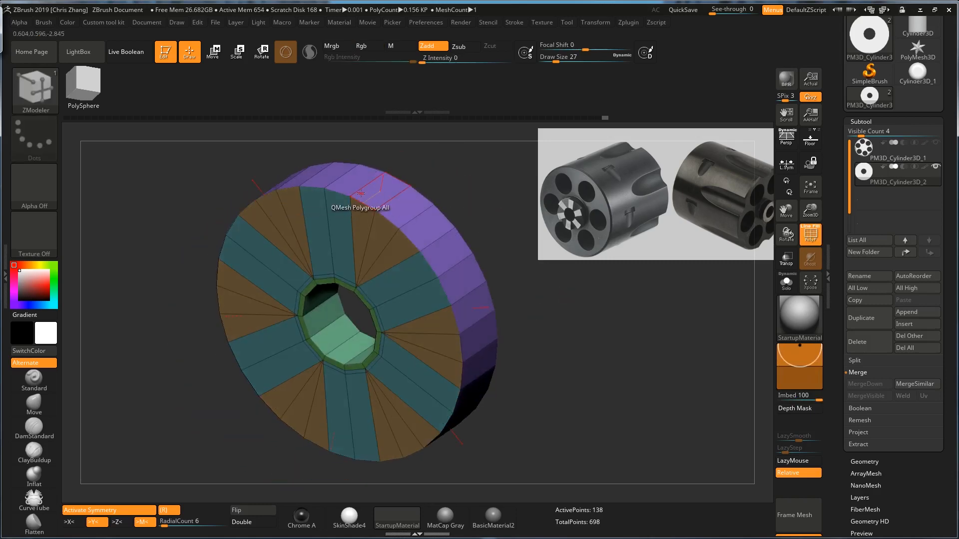
left_click_drag(493, 211, 433, 210)
Assign the wedge faces between the arms, without their small inner tips, to a new shared polygroup.
key("space")
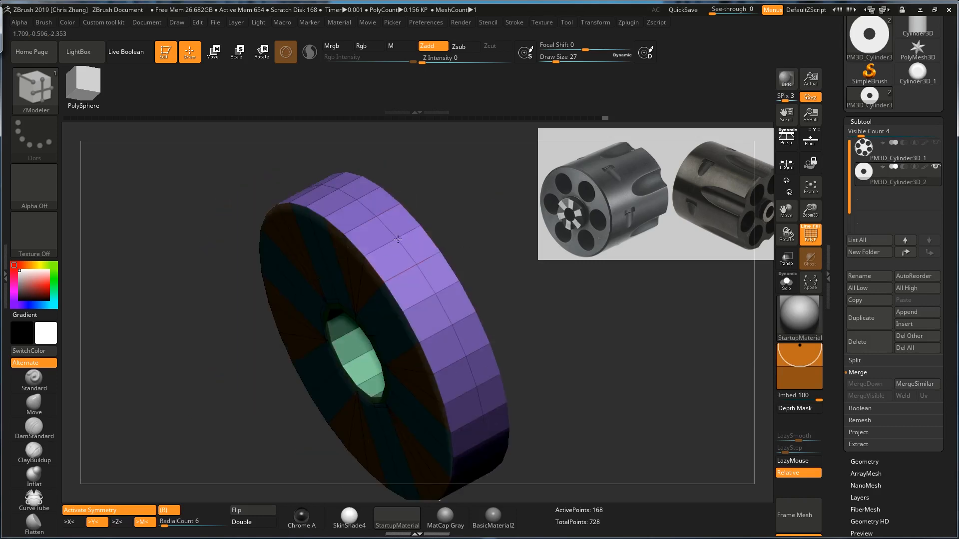
left_click_drag(467, 215, 367, 489, "shift")
key("ctrl+w")
left_click_drag(479, 349, 587, 273)
QMesh all wedge faces inward to the rim's middle edge loop so the wedges are recessed between the arms.
left_click_drag(592, 320, 550, 300, "alt")
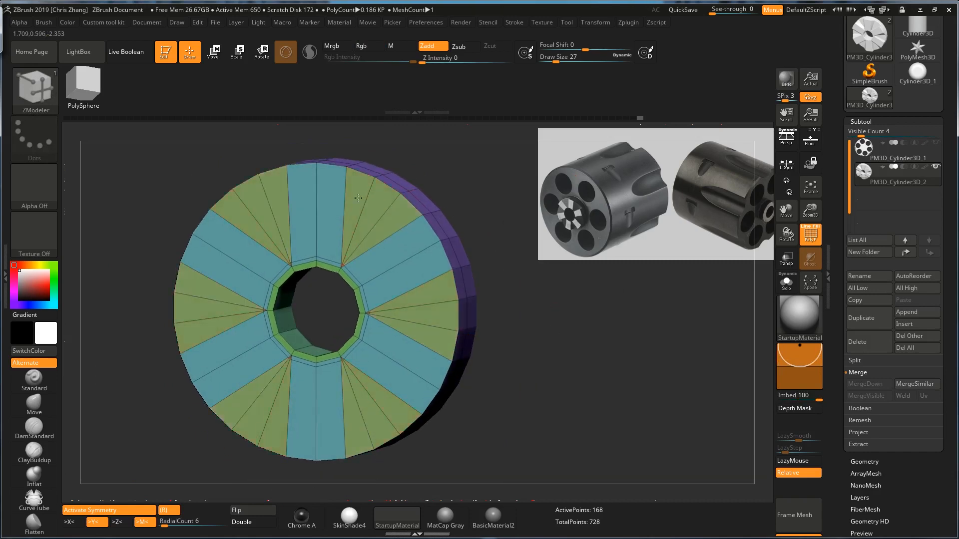
left_click_drag(502, 234, 537, 230, "alt")
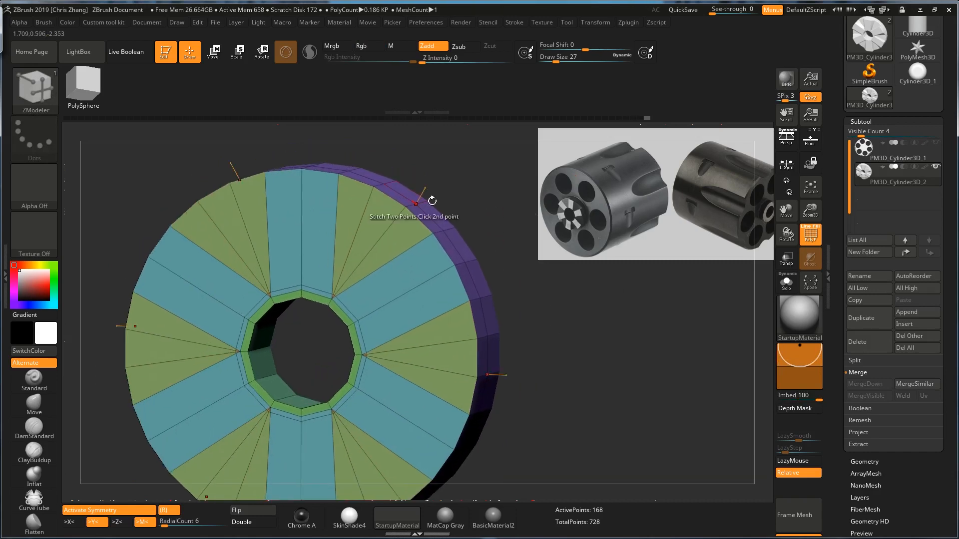
left_click_drag(377, 218, 416, 202)
Stitch the recessed outer corner on one side of each wedge to the front corner of the adjacent arm.
left_click_drag(484, 189, 547, 206, "alt")
left_click_drag(208, 484, 276, 400, "alt")
left_click_drag(645, 251, 554, 235, "alt")
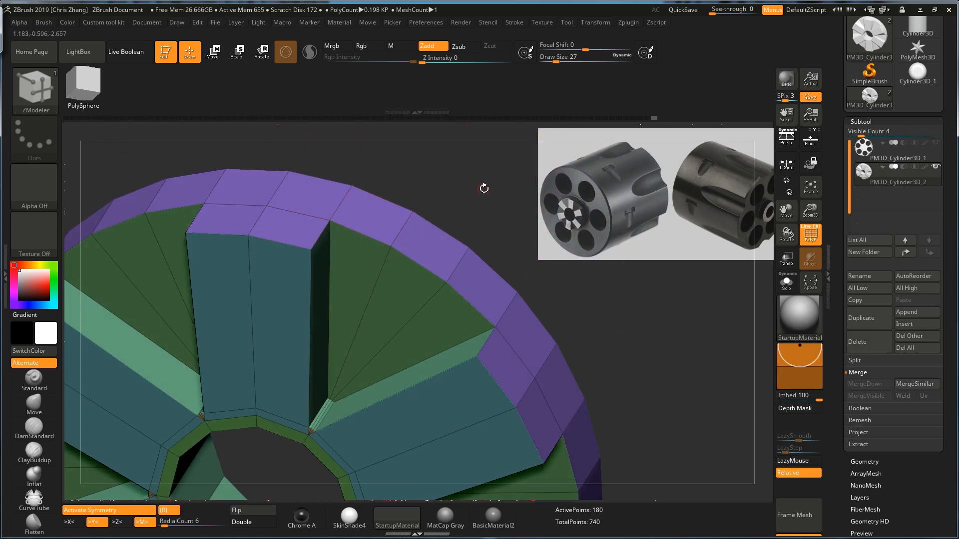
left_click_drag(484, 187, 506, 157)
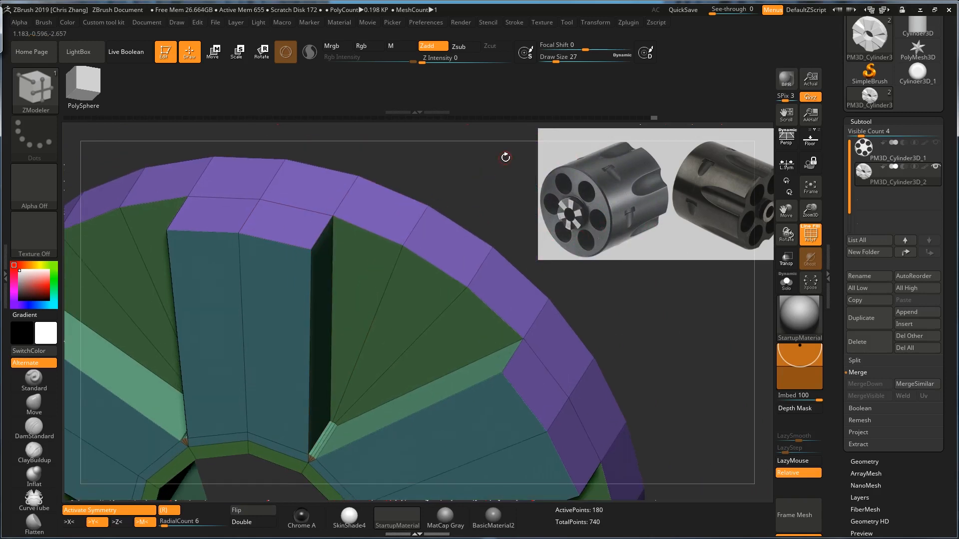
left_click(336, 214)
left_click(310, 249)
Stitch the recessed inner points at each wedge's narrow end to the adjacent front corner beside the hub.
left_click_drag(505, 221, 568, 187, "alt")
left_click_drag(653, 330, 601, 274)
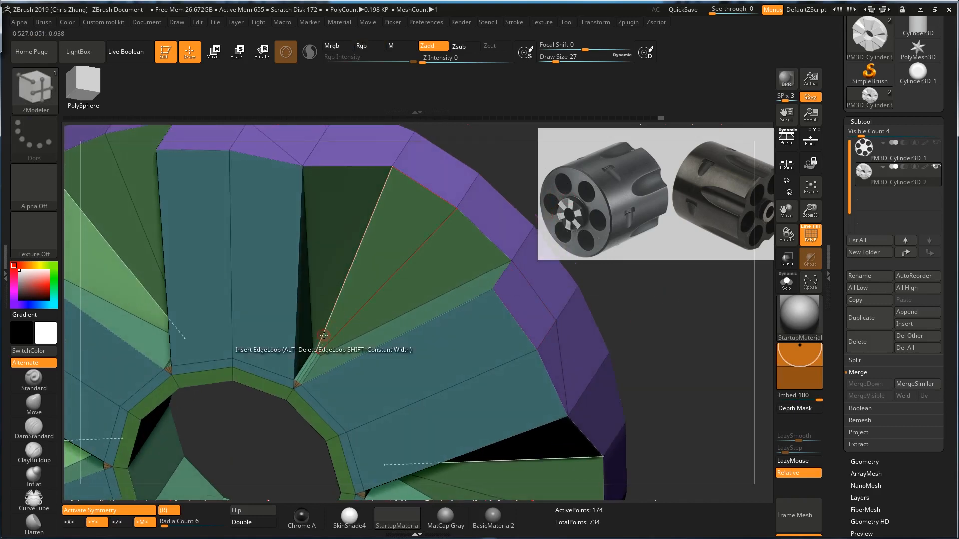
left_click_drag(265, 423, 378, 382, "alt")
left_click_drag(774, 271, 758, 33, "alt")
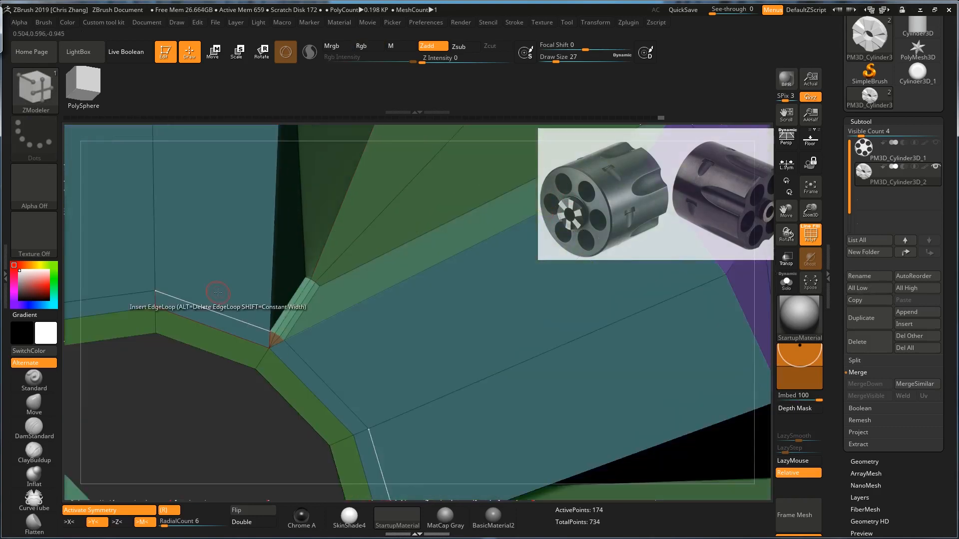
left_click(308, 276)
left_click(273, 331)
key("ctrl+z")
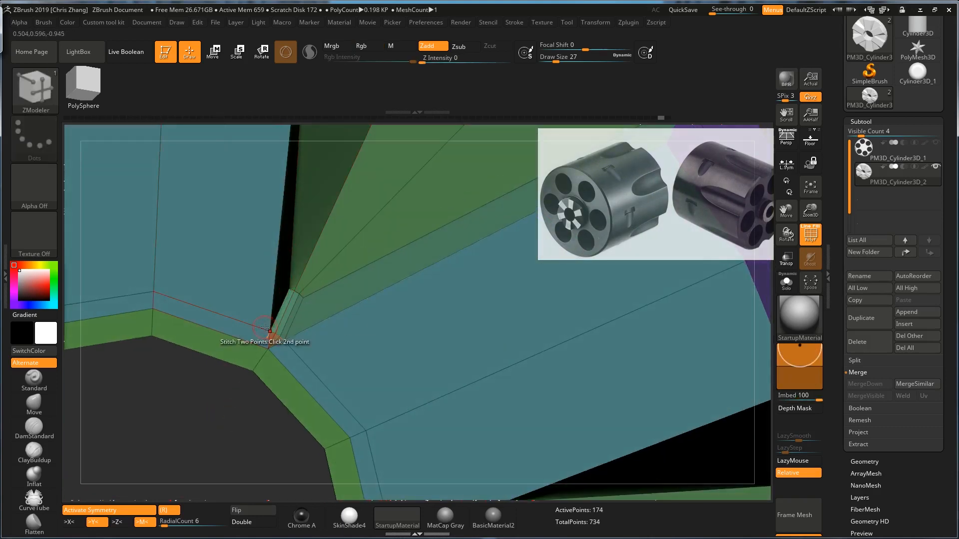
left_click(270, 331)
left_click(274, 330)
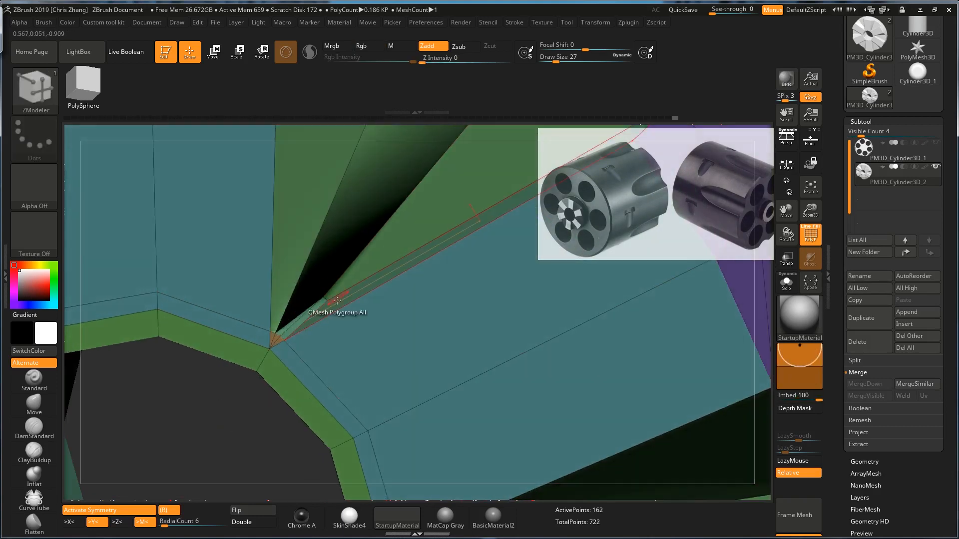
left_click(280, 336)
left_click(284, 341)
Mask the wedge rim points next to the raised corners, invert the mask and move those points forward about 0.2.
right_click_drag(284, 341, 306, 266, "ctrl")
key("space")
left_click(299, 273)
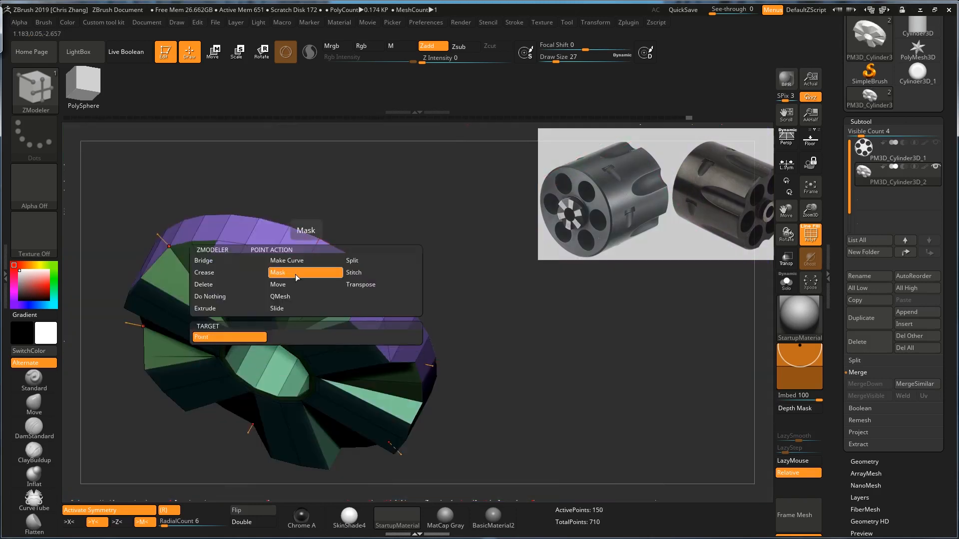
left_click(307, 267)
left_click(405, 246, "ctrl")
key("w")
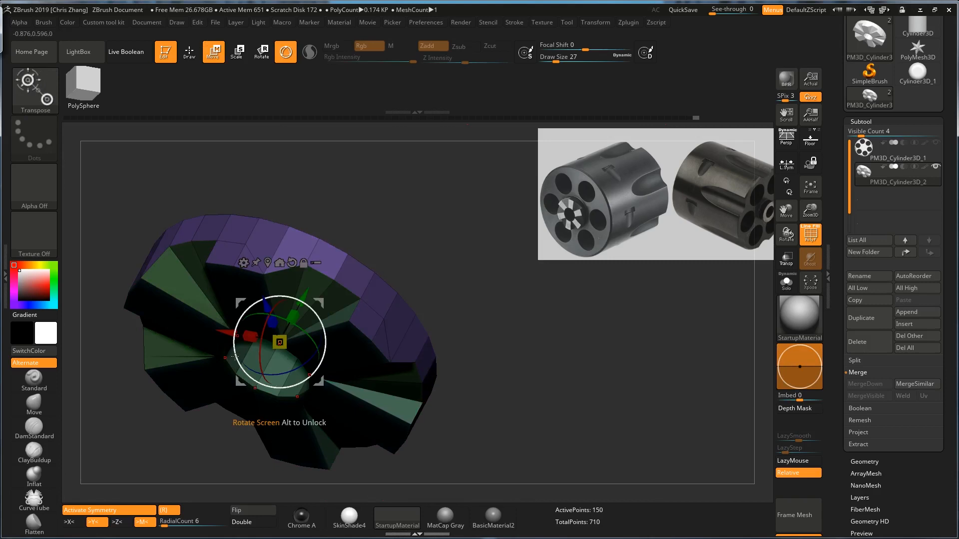
left_click_drag(303, 299, 300, 307)
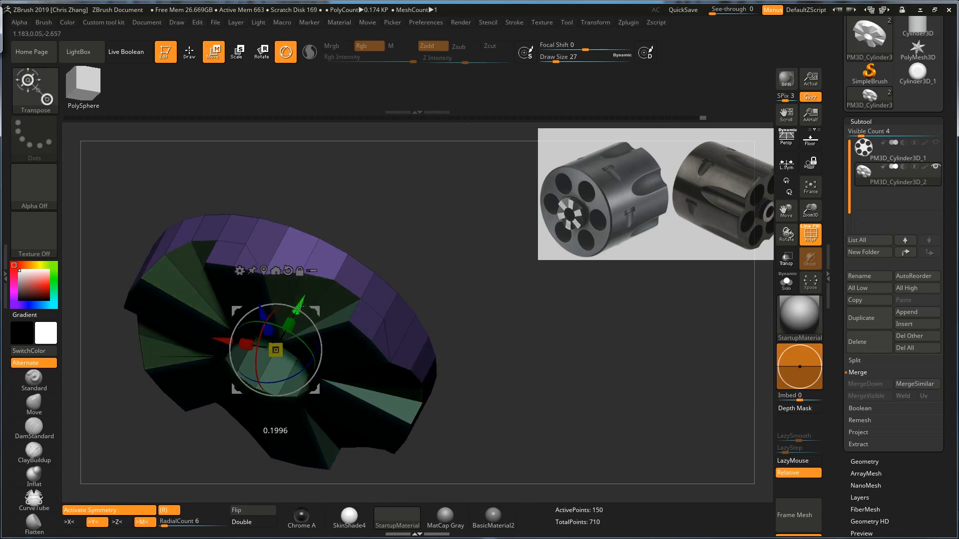
key("q")
Mask everything except the disc's rear face points in side view, move them forward to thin the disc, and clear the mask.
left_click_drag(394, 268, 389, 283)
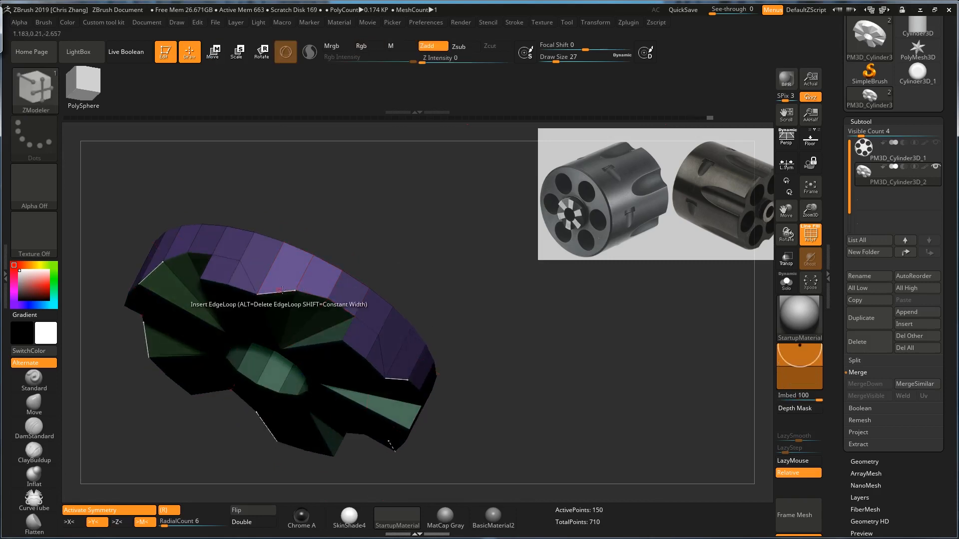
left_click_drag(466, 298, 443, 286)
key("ctrl")
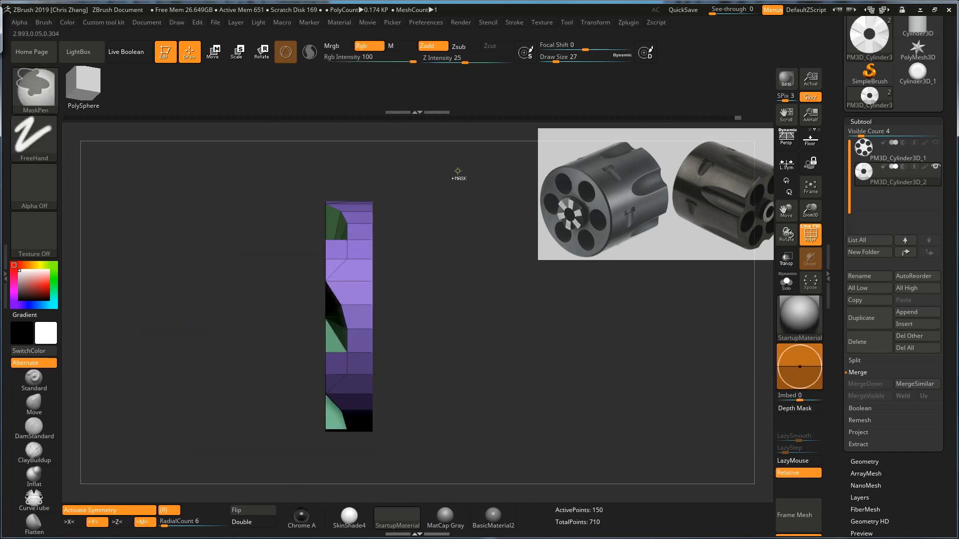
mouse_move(453, 179)
left_mouse_down("ctrl")
mouse_move(406, 467)
mouse_move(365, 471)
left_mouse_up("ctrl")
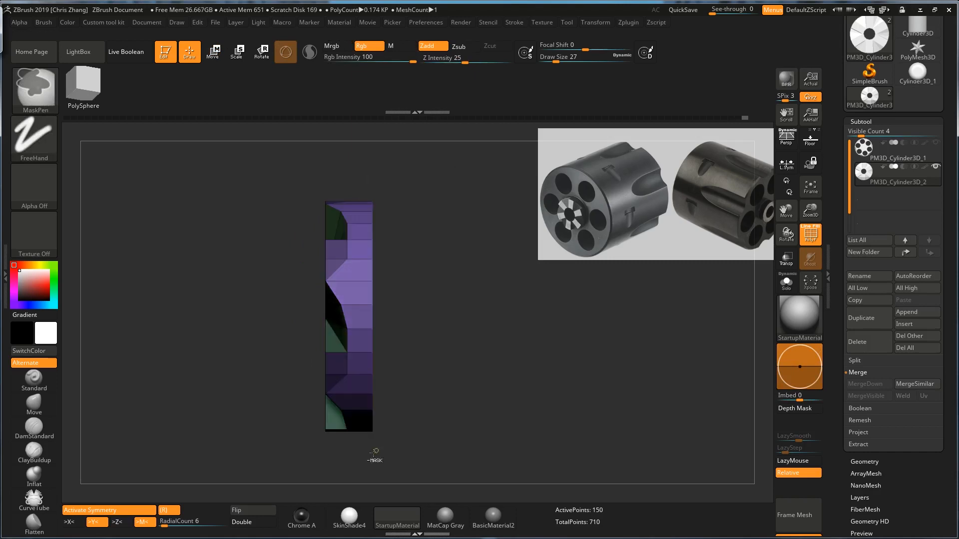
key("w")
left_click_drag(409, 320, 393, 321)
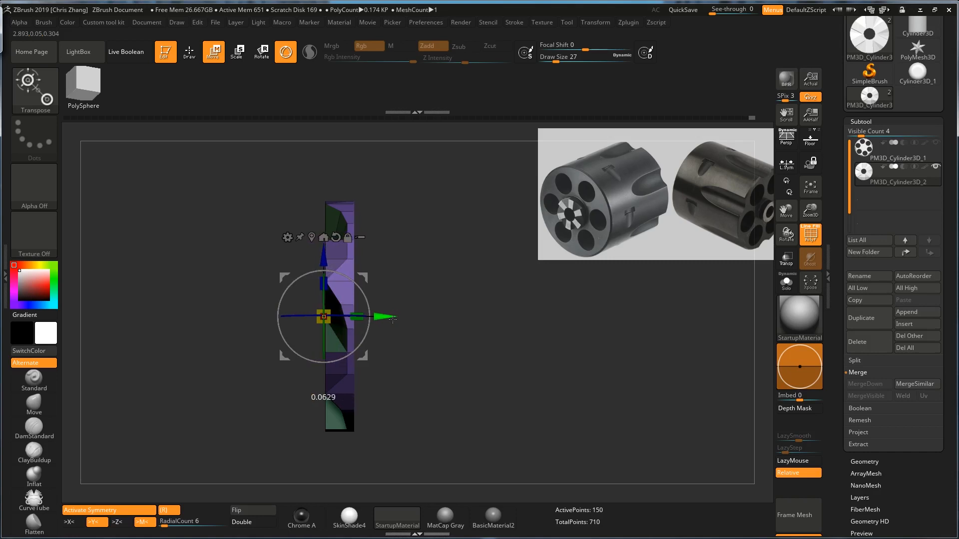
left_click(437, 311, "ctrl")
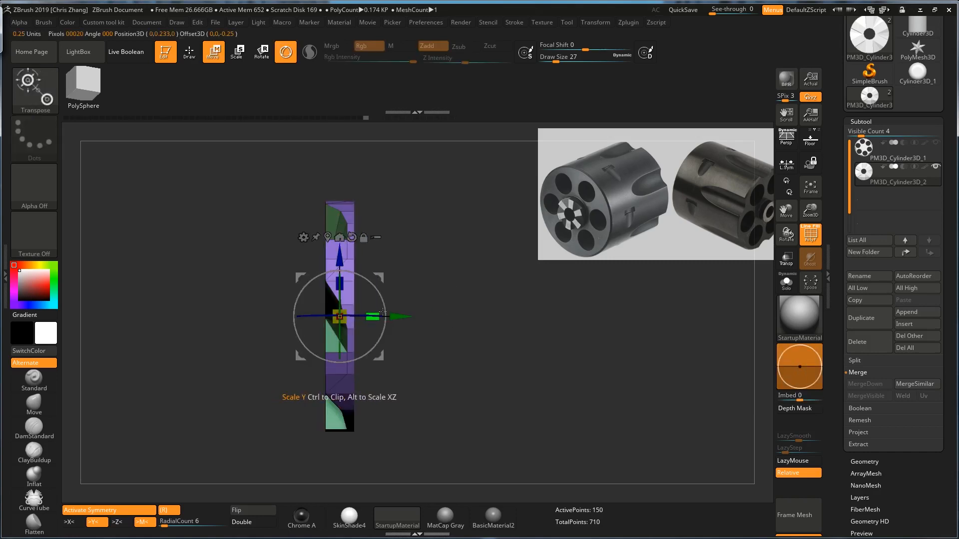
Put the front faces of the arms and hub ring in one polygroup, separate from the wedge faces, and isolate the groups to check them.
key("q")
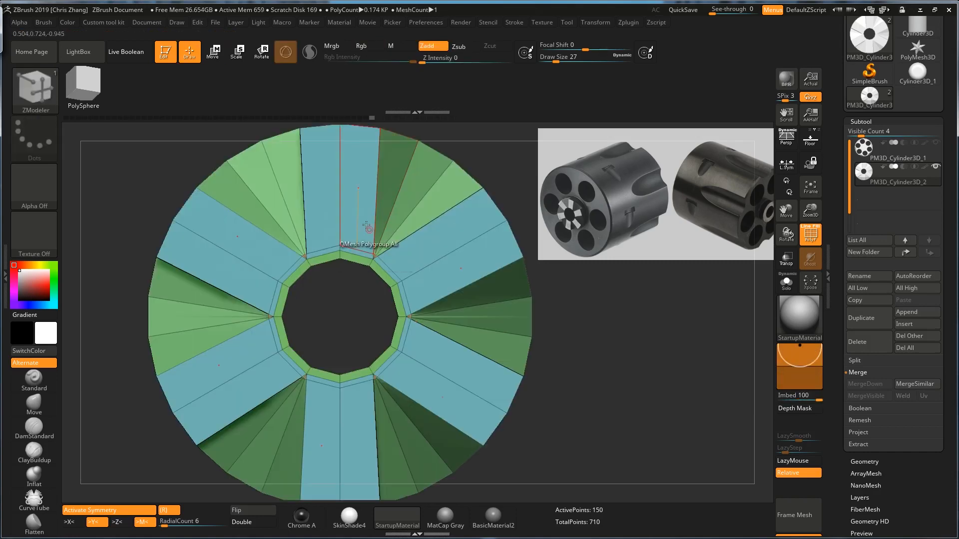
left_click(349, 249)
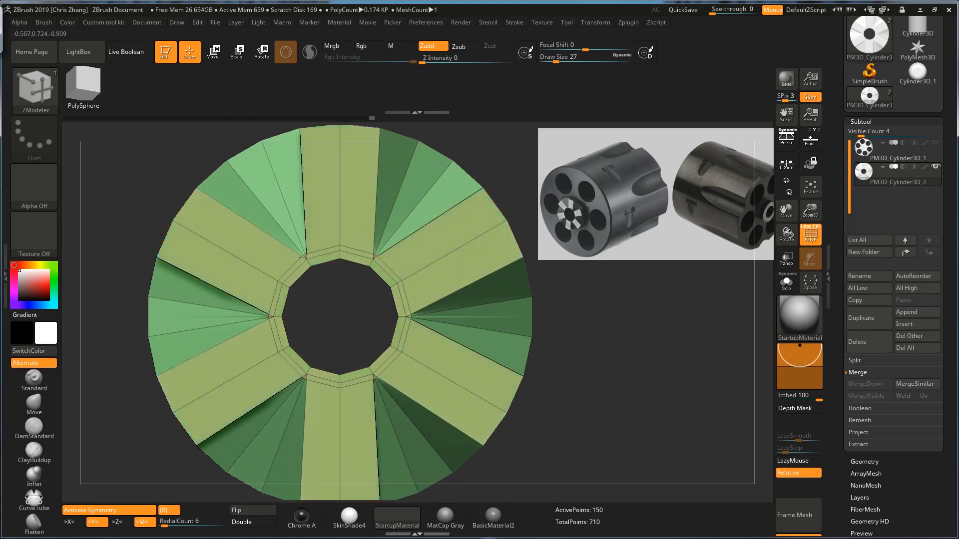
left_click_drag(556, 300, 587, 298, "alt")
left_click(500, 250, "ctrl+shift")
mouse_move(590, 298)
left_mouse_down("ctrl+shift")
mouse_move(581, 290)
mouse_move(574, 306)
left_mouse_up("ctrl+shift")
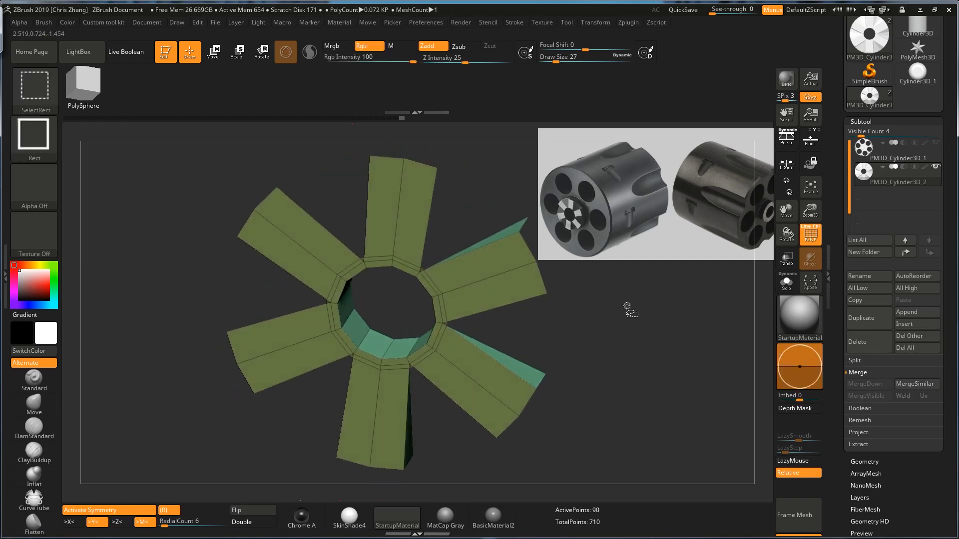
left_click(574, 306, "ctrl+shift")
left_click_drag(444, 199, 149, 464)
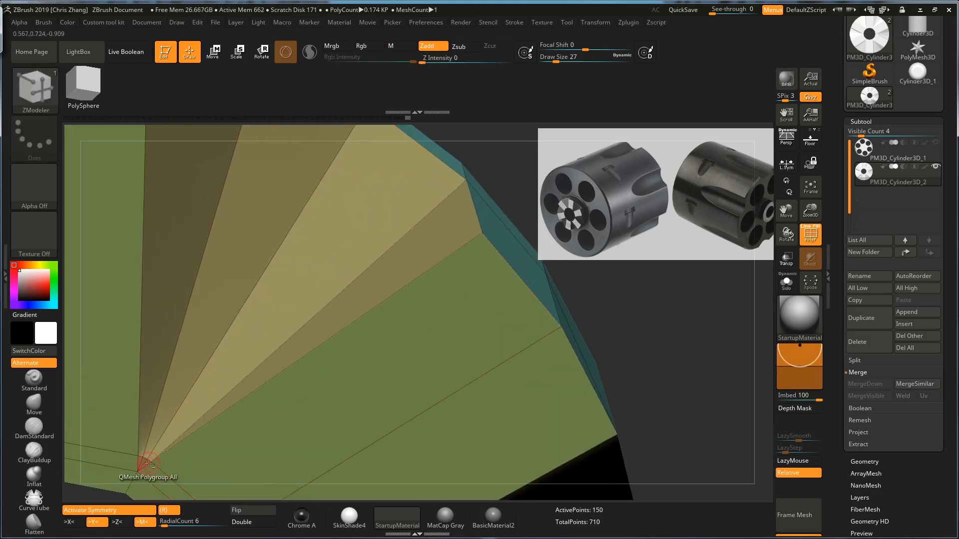
mouse_move(551, 296)
left_mouse_down()
mouse_move(458, 308)
mouse_move(520, 284)
mouse_move(475, 252)
mouse_move(497, 301)
mouse_move(466, 310)
mouse_move(494, 316)
mouse_move(496, 293)
left_mouse_up()
left_click(496, 301, "ctrl+shift")
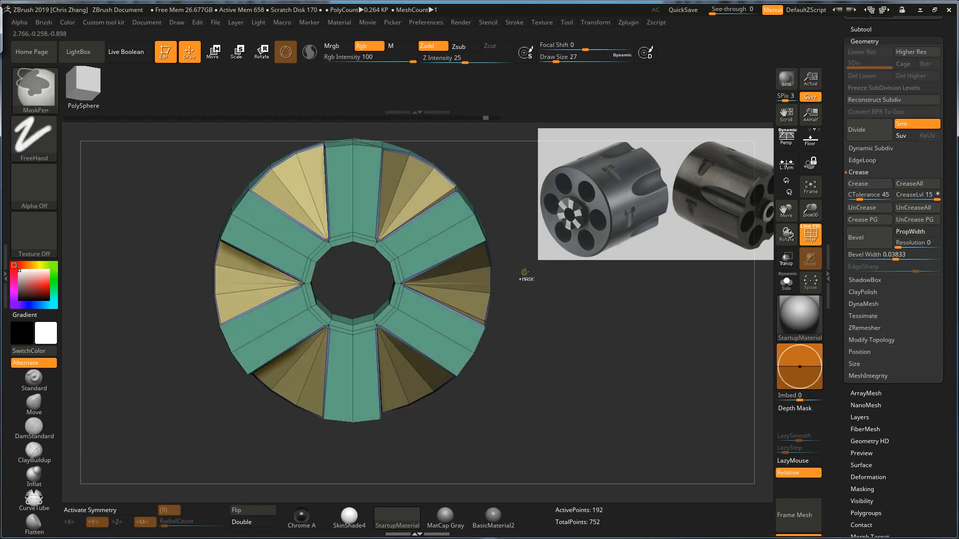
Crease the disc's polygroup borders, bevel the creased edges with a bevel width of 0.02941, and preview the smoothed disc.
left_click(530, 265, "ctrl+shift")
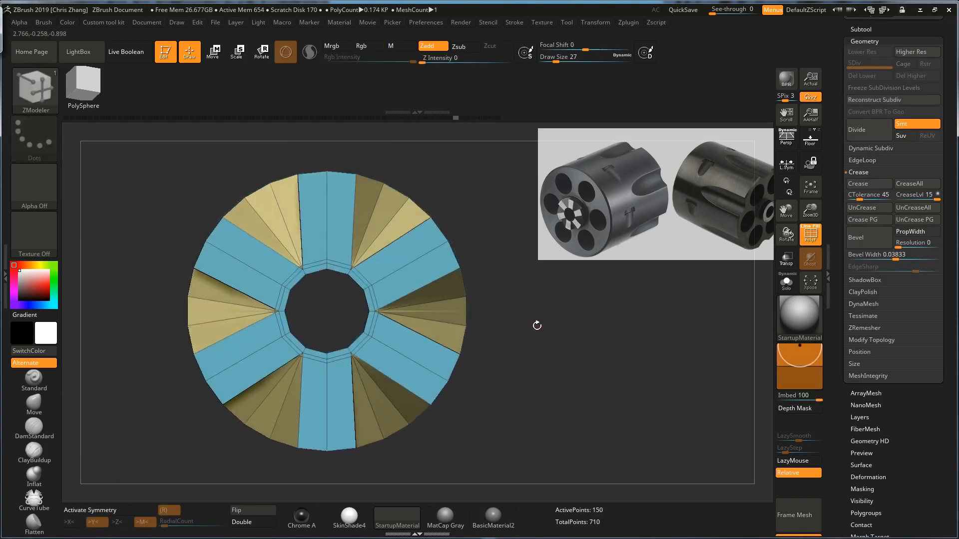
mouse_move(537, 328)
left_mouse_down()
mouse_move(539, 317)
mouse_move(579, 312)
left_mouse_up()
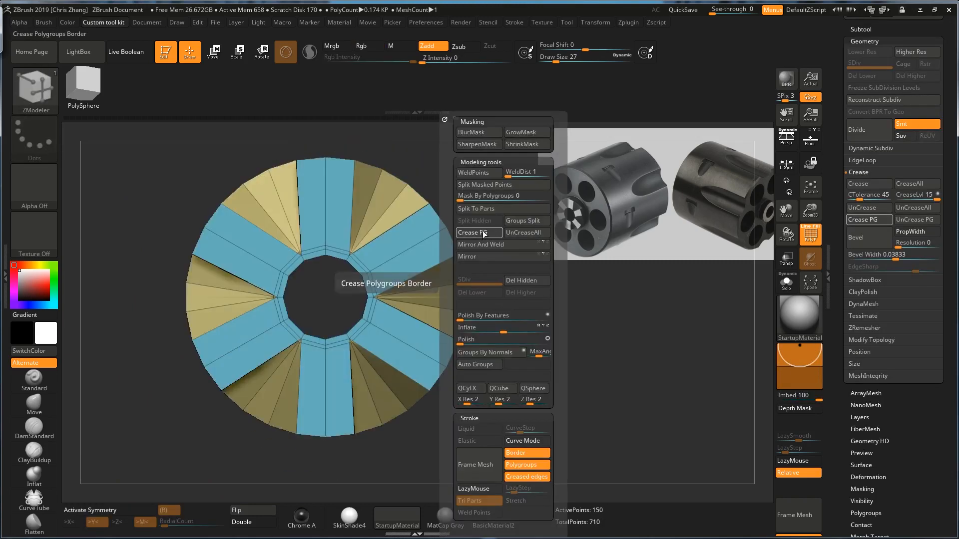
left_click_drag(589, 284, 557, 292)
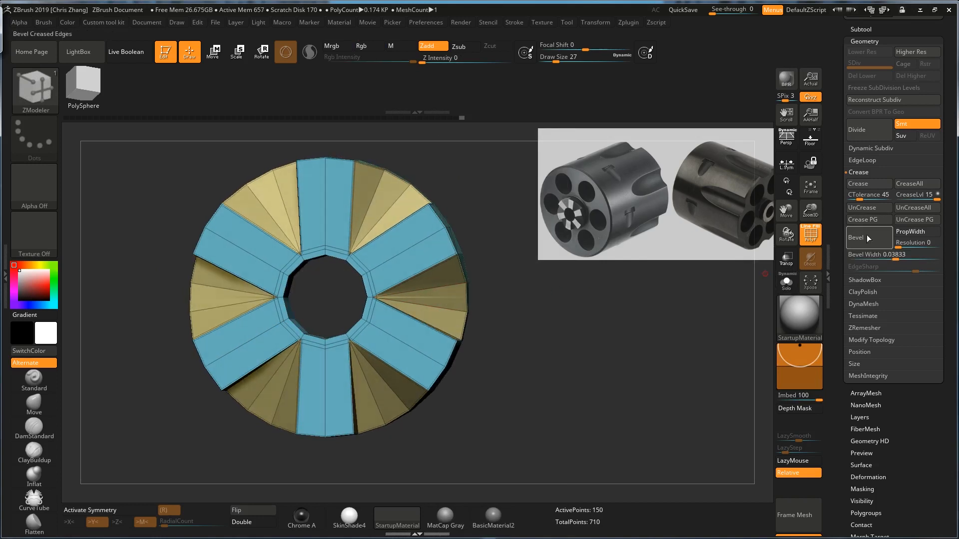
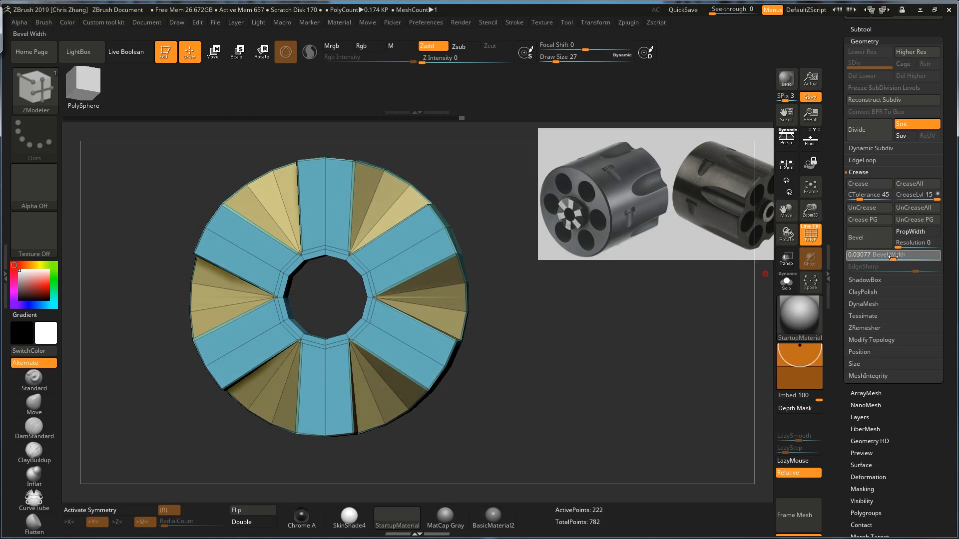
left_click_drag(893, 256, 892, 256)
left_click_drag(607, 293, 425, 268)
key("d")
key("shift+f")
key("shift+f")
key("shift+d")
Insert a supporting edge loop around the disc's outer rim near its rear face and check the smoothed preview.
key("space")
left_click(176, 261)
left_click_drag(212, 243, 216, 242)
key("d")
key("shift+f")
left_click_drag(460, 267, 380, 295)
left_click_drag(472, 291, 517, 298, "alt")
key("shift+d")
key("shift+f")
Scale the ratchet disc down uniformly and make the cylinder body subtool visible again.
key("w")
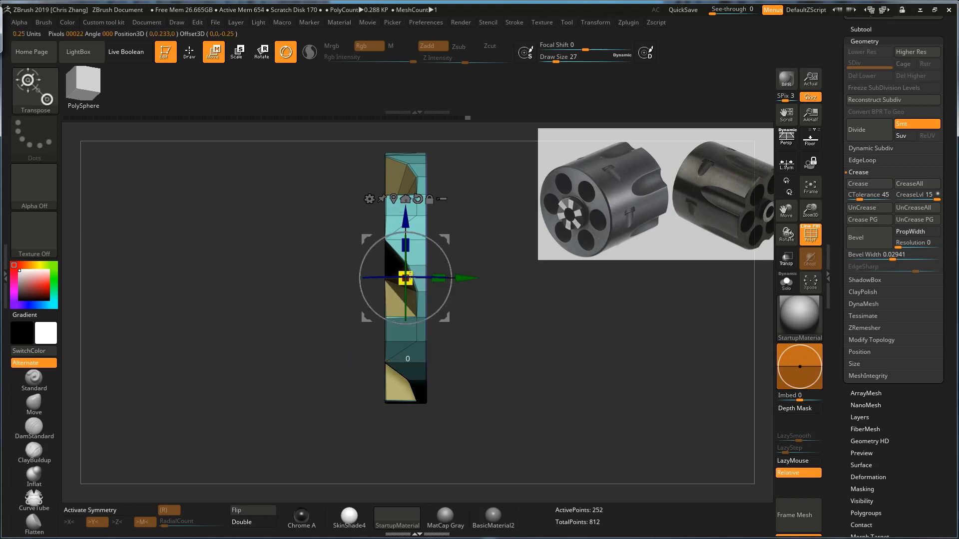
left_click_drag(409, 275, 358, 314)
key("q")
left_click_drag(478, 315, 499, 314, "shift")
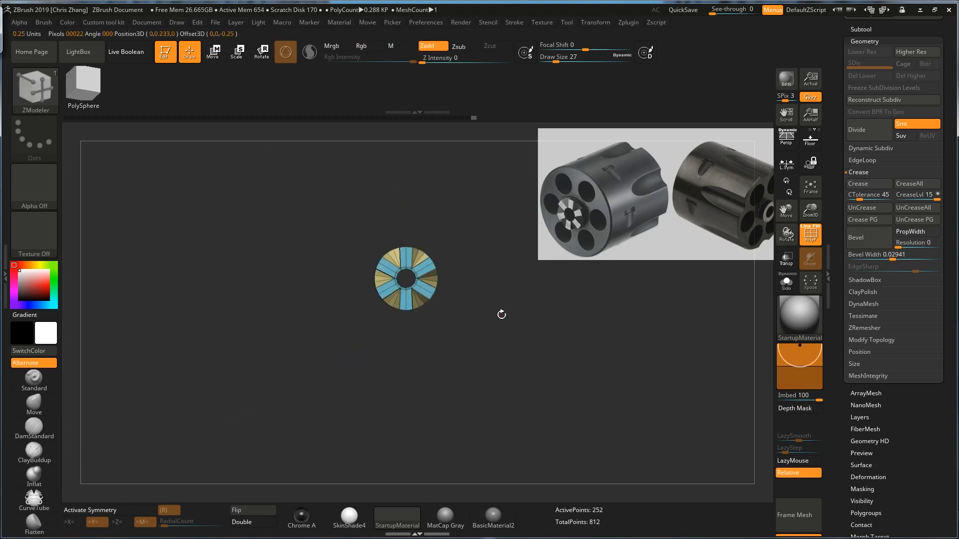
scroll(928, 195, "up", 5)
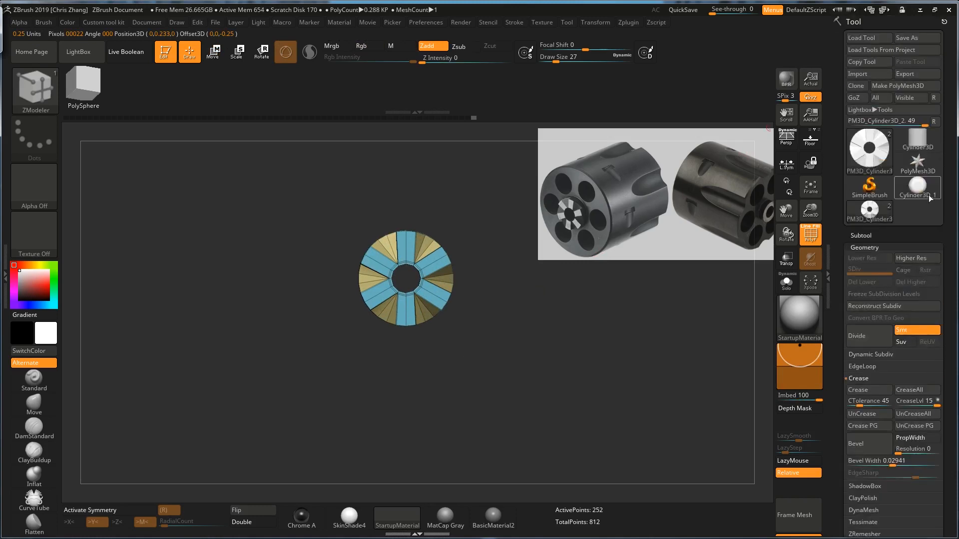
left_click(861, 235)
left_click(935, 257)
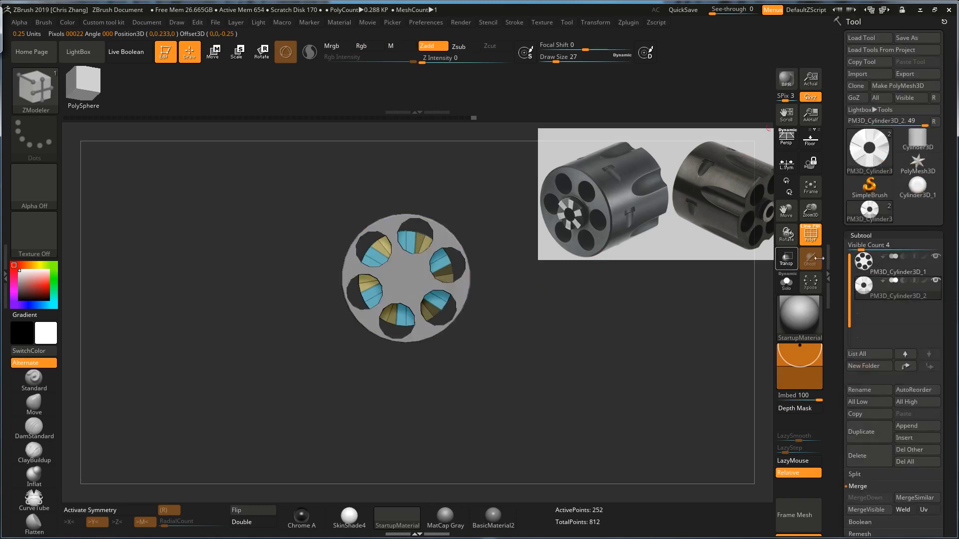
mouse_move(582, 324)
left_mouse_down()
mouse_move(533, 340)
mouse_move(596, 330)
left_mouse_up()
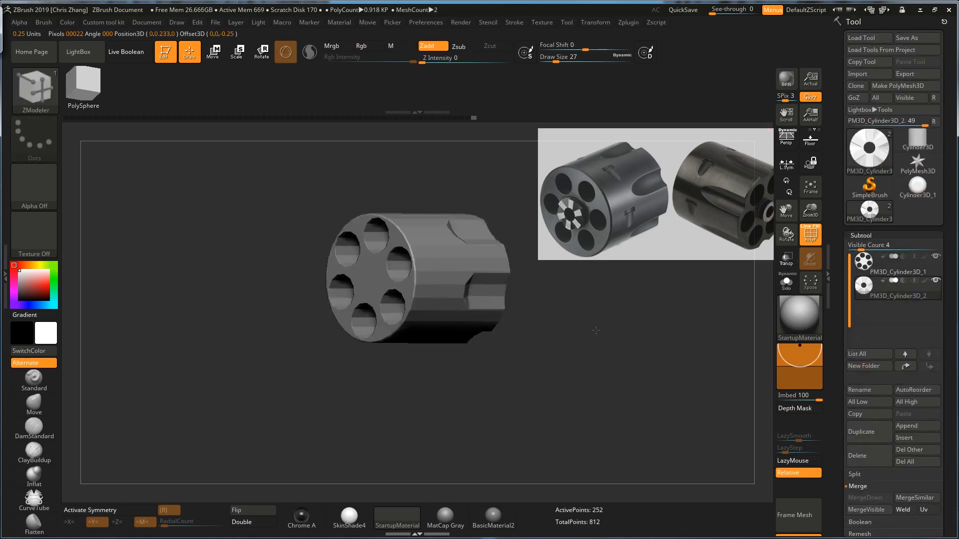
Move the ratchet disc along the axis to just outside the cylinder body and scale it down to fit between the chambers.
left_click(863, 265)
left_click(868, 498)
left_click(746, 525)
left_click_drag(579, 350, 545, 350, "shift")
key("w")
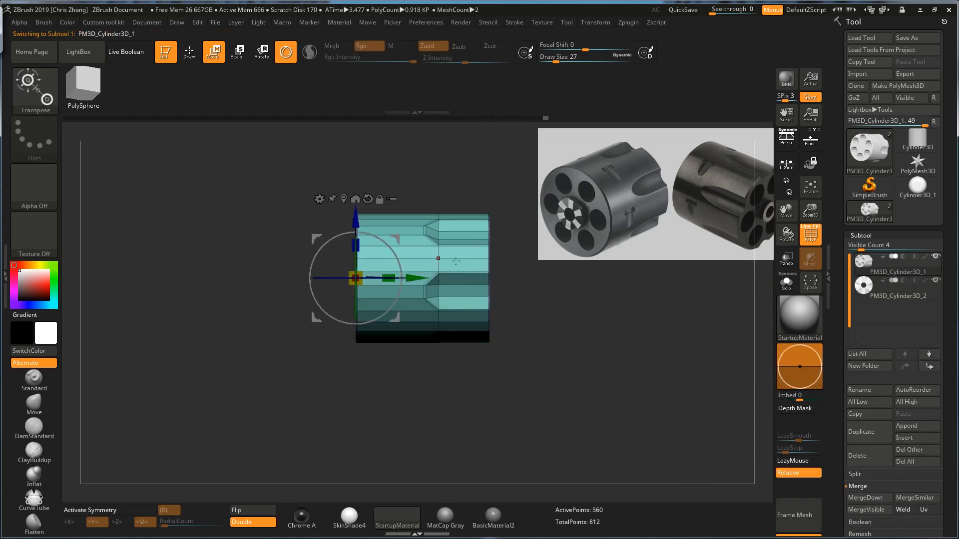
left_click(869, 287)
left_click_drag(459, 279, 394, 278)
left_click_drag(499, 345, 589, 344, "shift")
mouse_move(345, 275)
left_mouse_down()
mouse_move(322, 290)
mouse_move(350, 272)
left_mouse_up()
key("q")
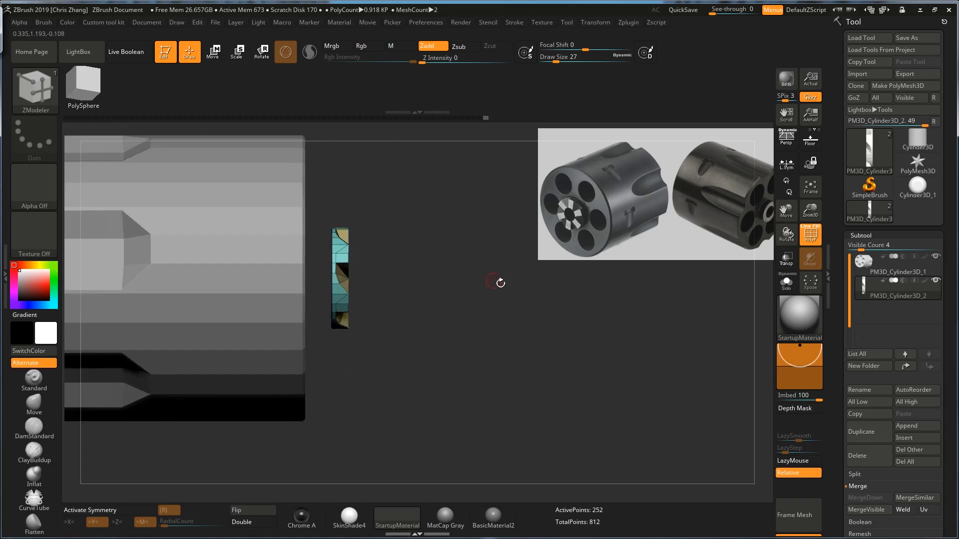
Move the ratchet disc against the body's end face and merge the disc and cylinder body into one subtool.
key("w")
left_click_drag(336, 279, 251, 278)
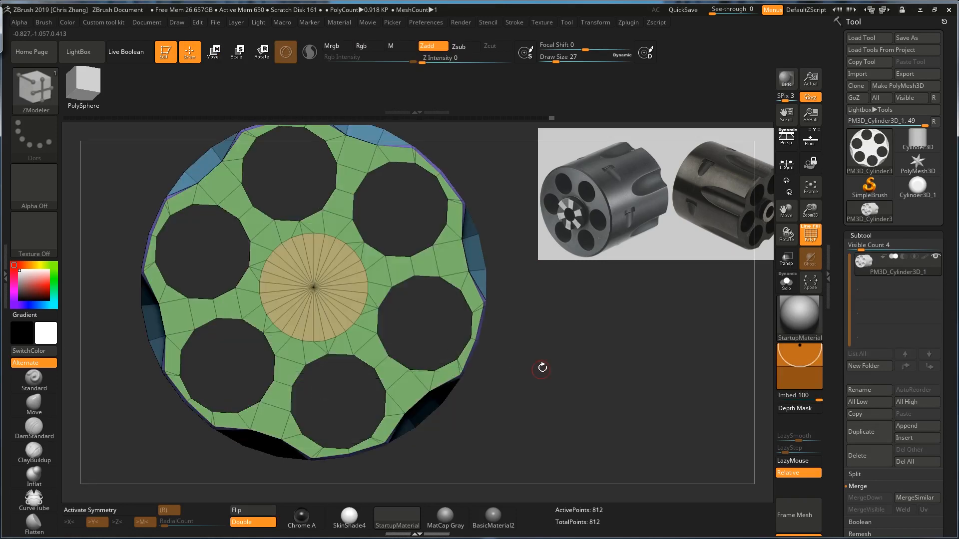
left_click_drag(568, 350, 582, 352, "alt")
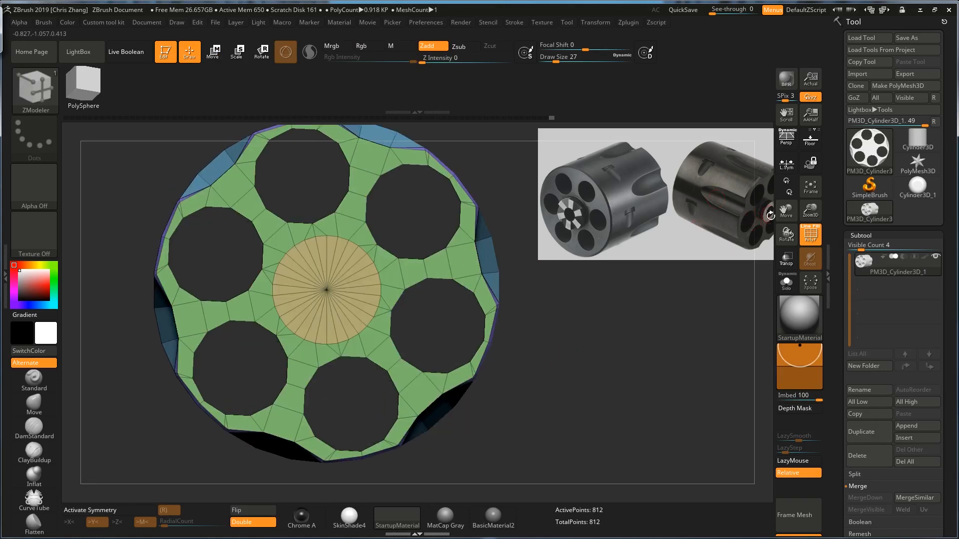
left_click_drag(700, 310, 648, 321)
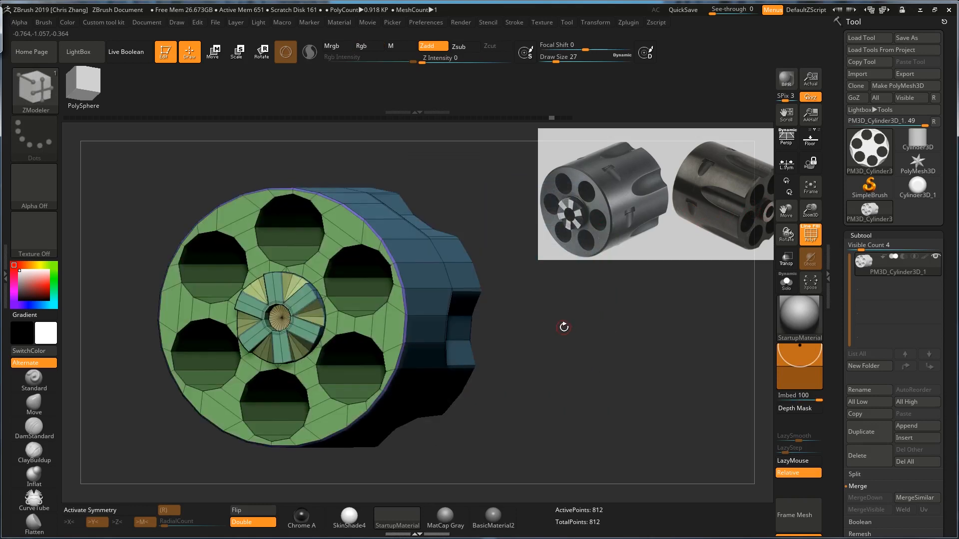
Auto-group the merged mesh so the cylinder body and the ratchet disc each form one polygroup.
key("space")
left_click(550, 366)
mouse_move(540, 358)
left_mouse_down()
mouse_move(501, 349)
mouse_move(548, 336)
mouse_move(523, 349)
left_mouse_up()
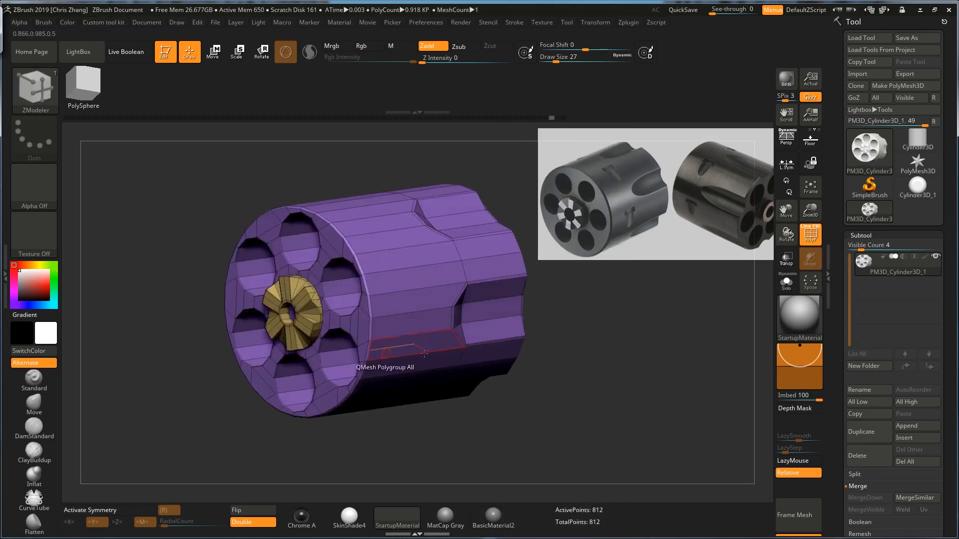
Mask the cylinder body and move the ratchet disc along the axis away from the body's end face.
left_click(306, 320, "ctrl+shift")
left_click_drag(457, 358, 479, 422)
left_click(483, 407, "ctrl+shift")
left_click(495, 419, "ctrl")
key("w")
left_click_drag(501, 312, 412, 312)
key("q")
mouse_move(278, 405)
left_mouse_down()
mouse_move(319, 420)
mouse_move(344, 464)
left_mouse_up()
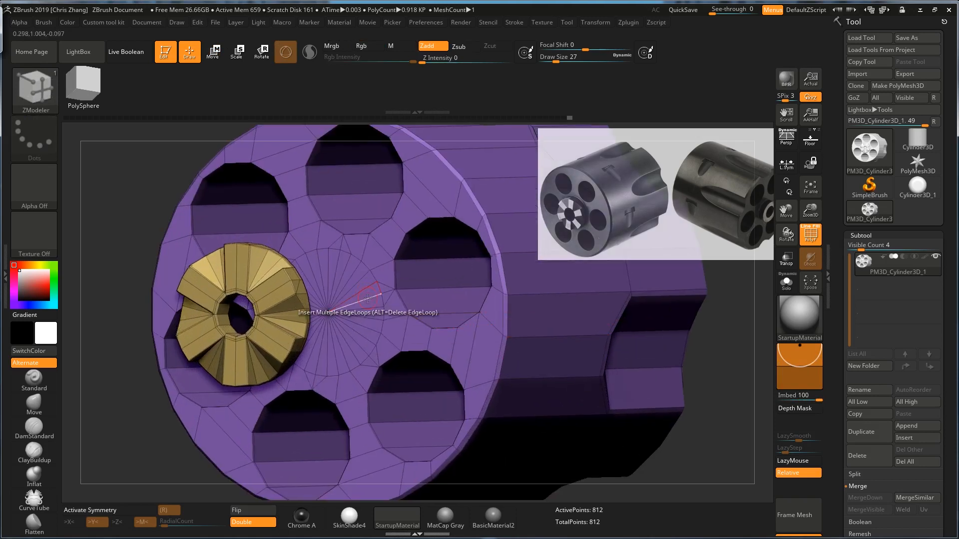
Insert an edge loop halfway across the round centre cap on both end faces of the cylinder body.
key("space")
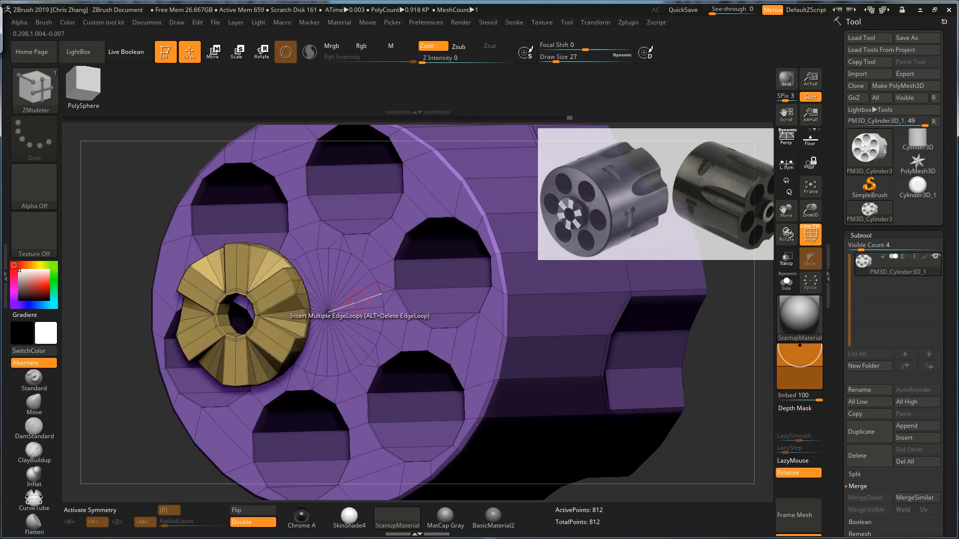
left_click(360, 302)
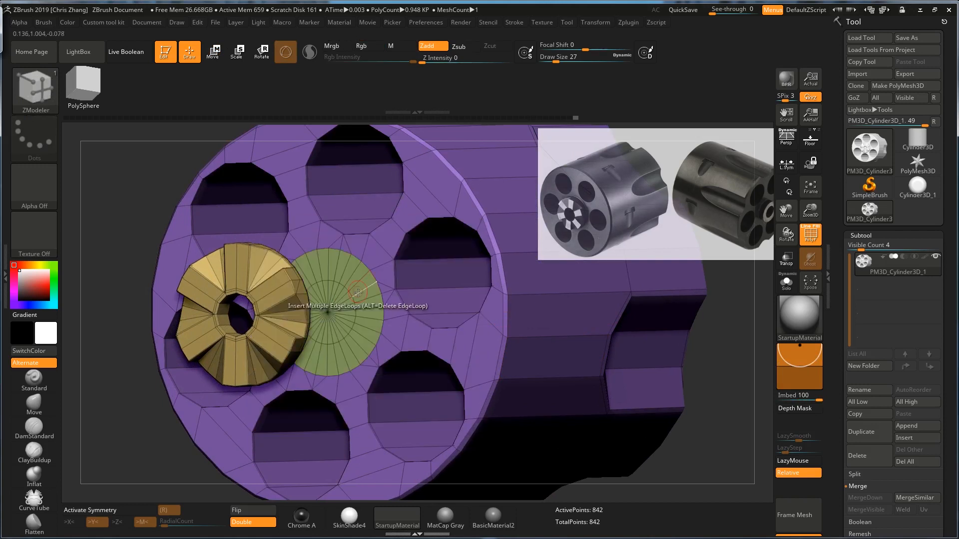
left_click_drag(702, 326, 548, 284)
left_click(523, 311)
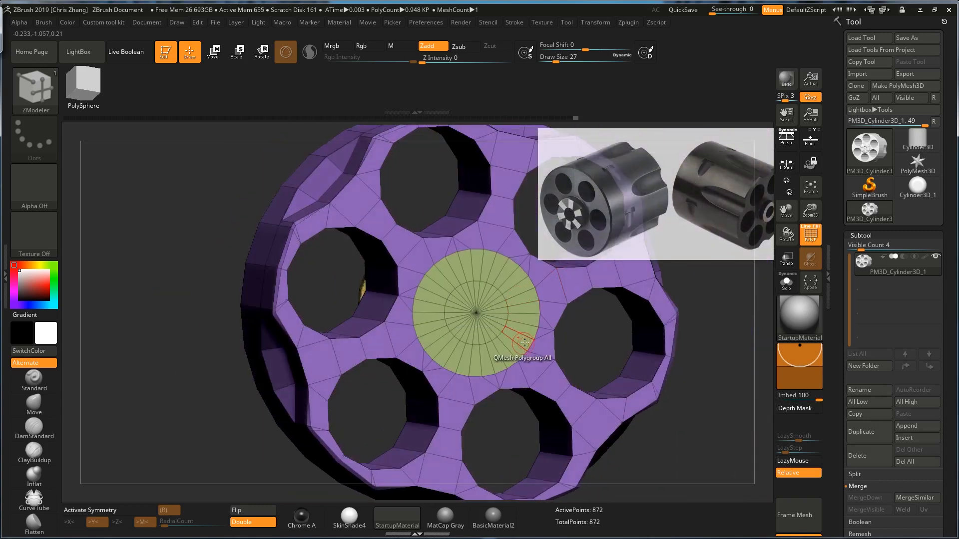
mouse_move(190, 456)
left_mouse_down()
mouse_move(263, 421)
mouse_move(142, 422)
left_mouse_up()
left_click_drag(691, 366, 620, 354)
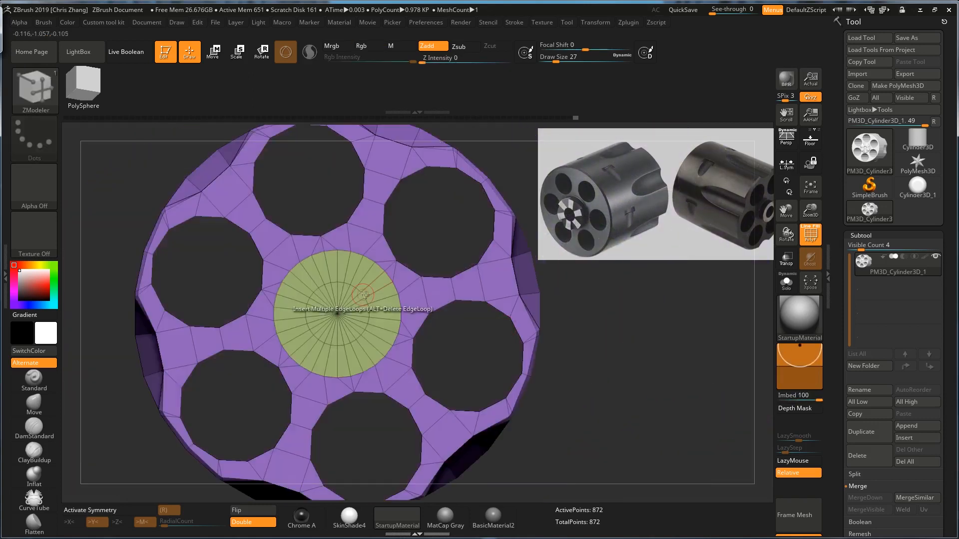
Assign the inner circle of the fluted end's centre cap its own polygroup using radial symmetry with count 6, and turn symmetry off.
key("x")
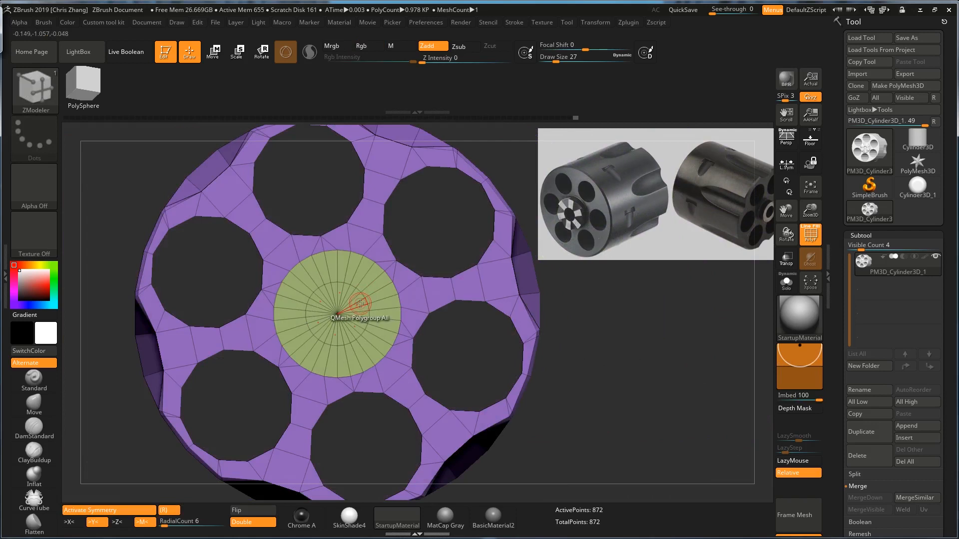
left_click(347, 292)
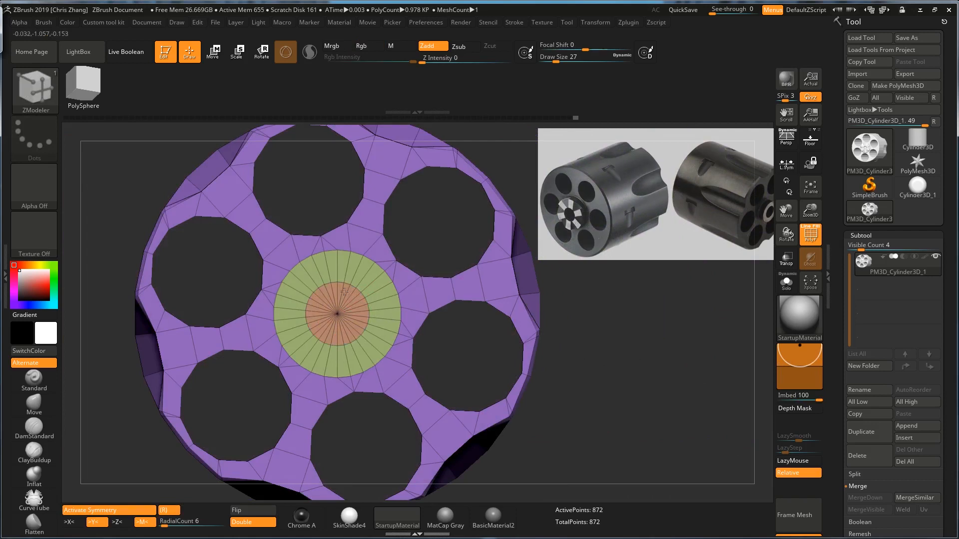
left_click_drag(606, 352, 574, 325)
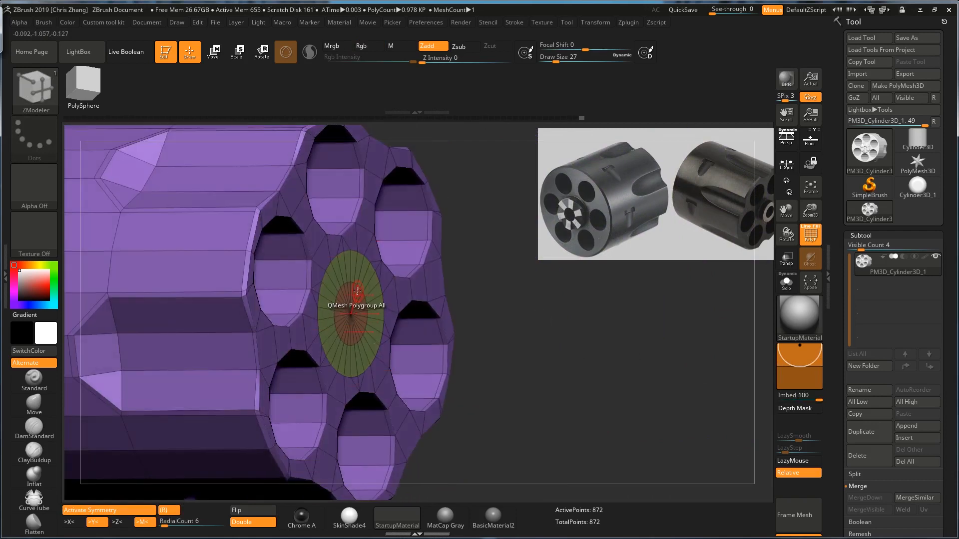
key("x")
QMesh the inner circle's polygroup through the cylinder body to cut a central through-hole.
key("space")
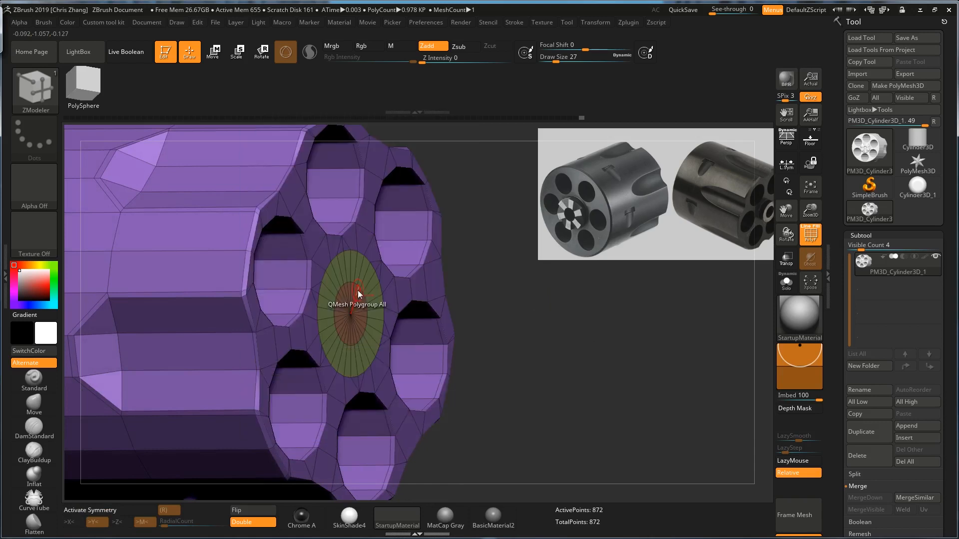
left_click_drag(516, 300, 557, 316, "alt")
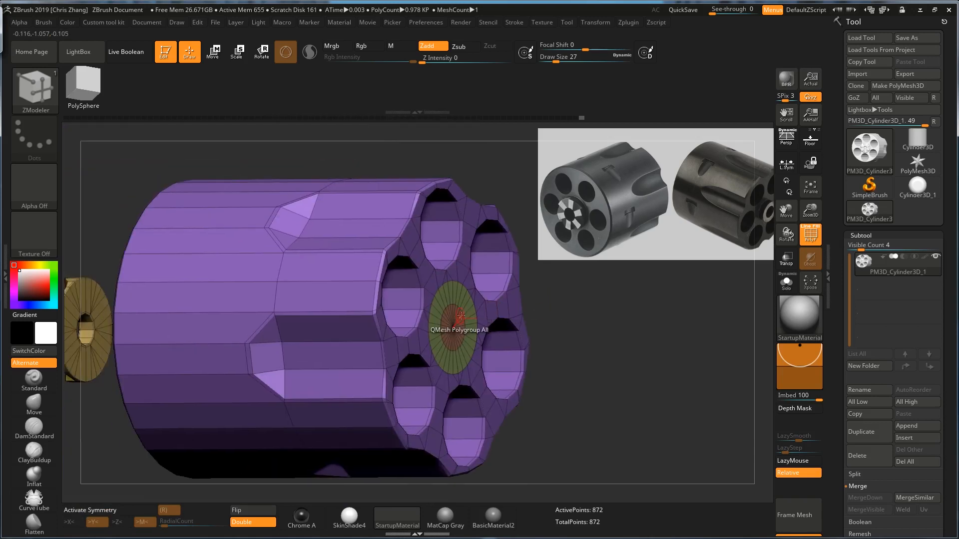
left_click_drag(460, 317, 422, 316)
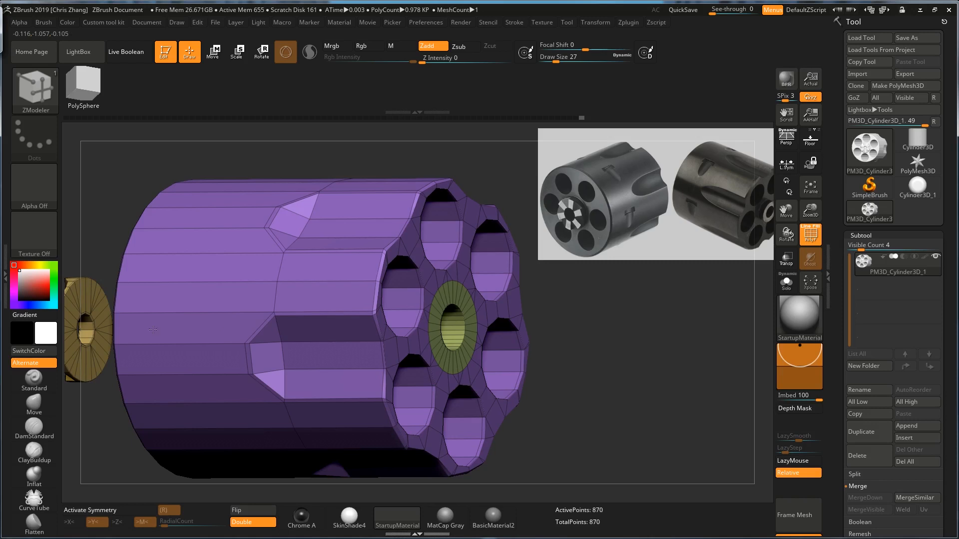
left_click_drag(126, 201, 34, 381)
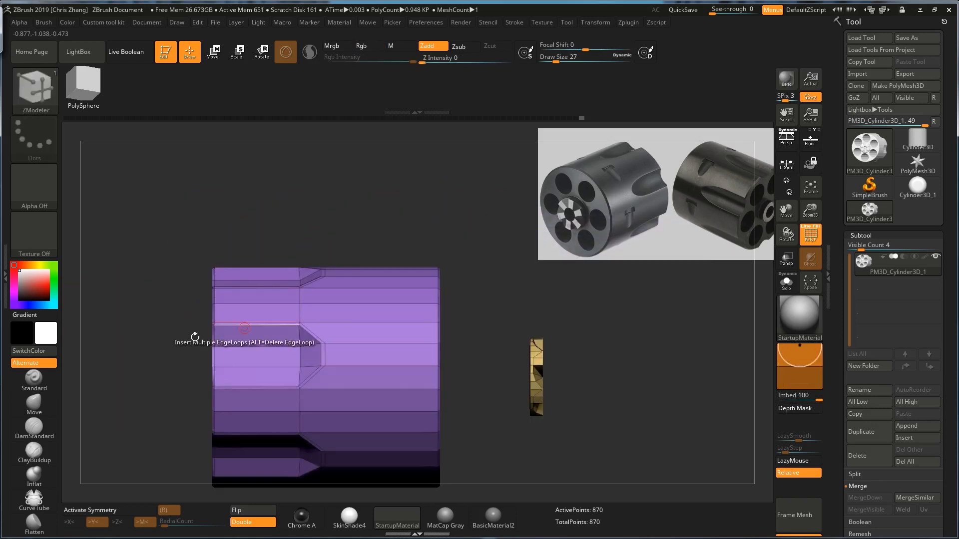
Mask the cylinder body in side view and move the ratchet disc back until it meets the body's end face.
left_click_drag(599, 301, 544, 391, "ctrl")
key("w")
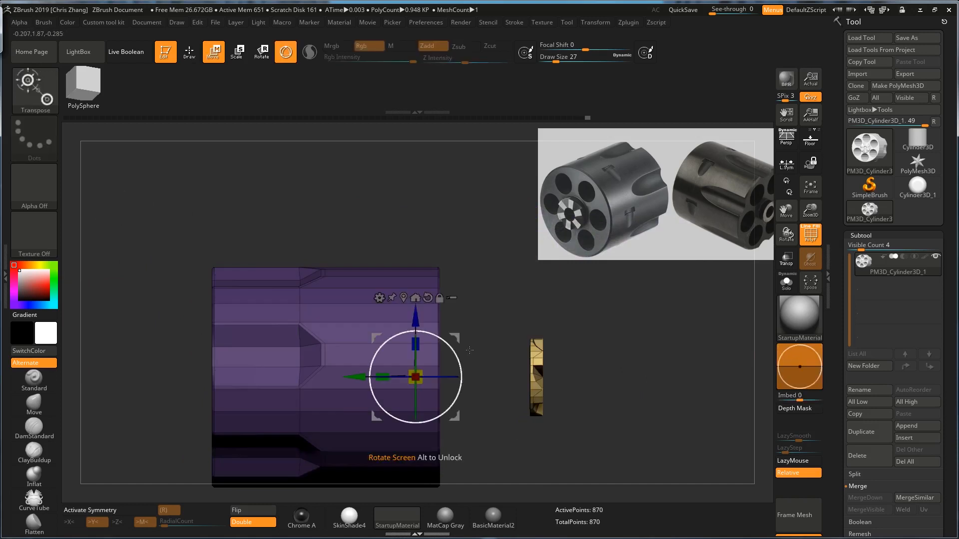
left_click(530, 354)
left_click_drag(483, 376, 422, 375)
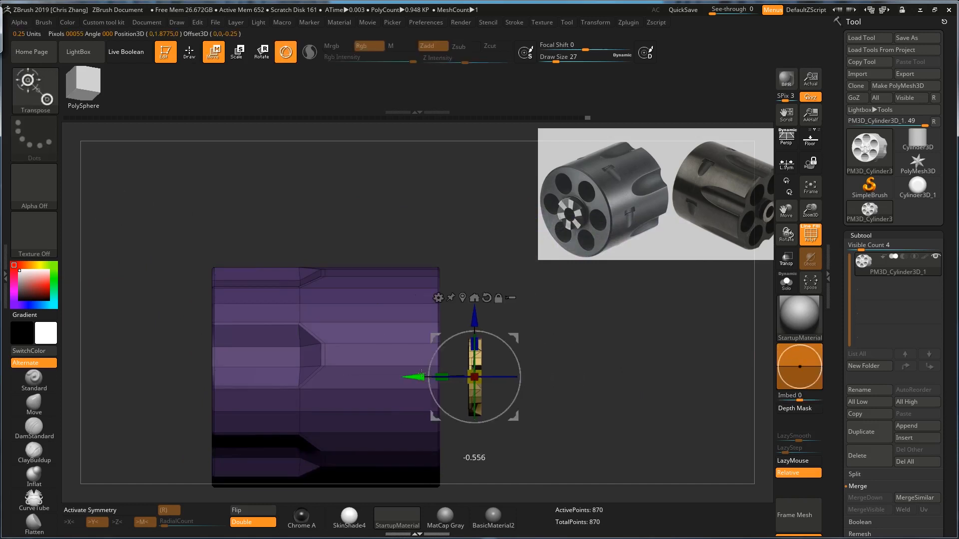
left_click_drag(592, 338, 623, 352, "alt")
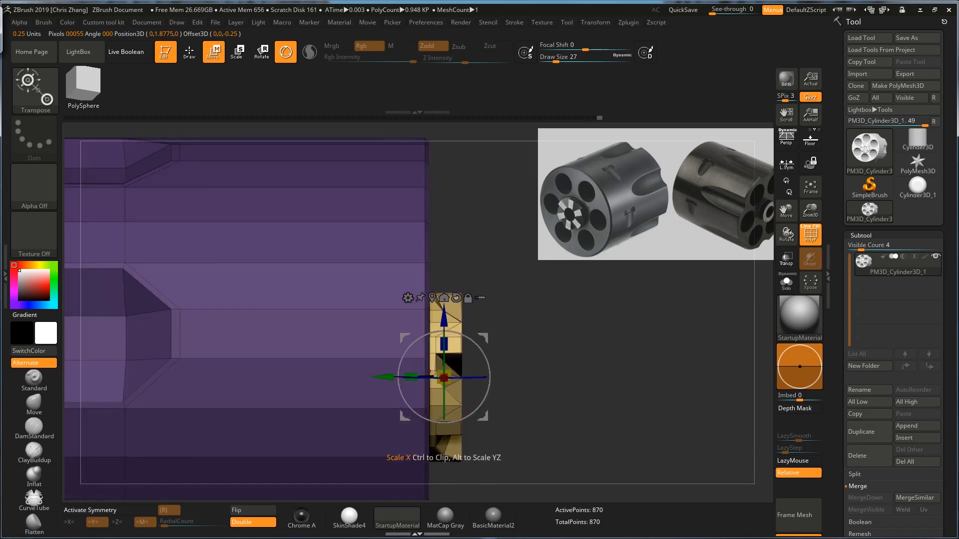
Return to Draw mode and clear the mask from the cylinder body after fitting the ratchet.
key("q")
left_click_drag(568, 349, 550, 349, "alt")
left_click_drag(551, 349, 487, 358)
mouse_move(627, 344)
left_mouse_down("ctrl")
mouse_move(646, 326)
mouse_move(599, 345)
mouse_move(509, 353)
left_mouse_up("ctrl")
left_click_drag(689, 326, 528, 292, "alt")
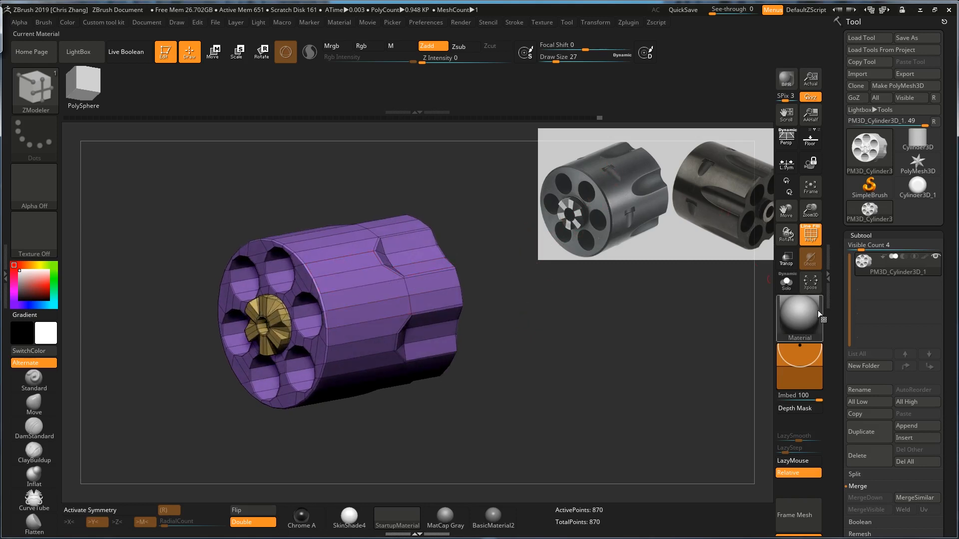
left_click_drag(529, 297, 582, 306)
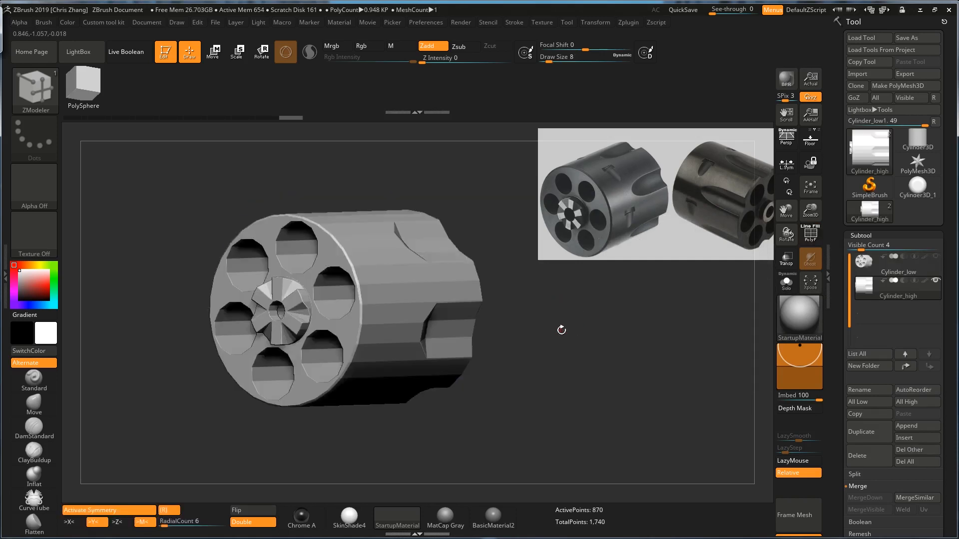
Subdivide the Cylinder_high subtool five times into a smooth high-resolution version of the revolver cylinder.
left_click_drag(559, 331, 584, 304)
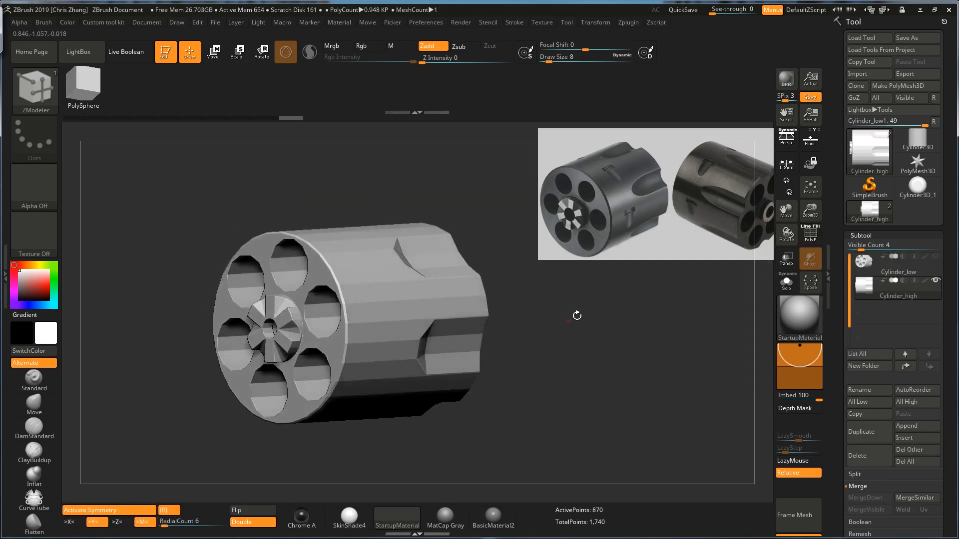
key("ctrl")
key("d")
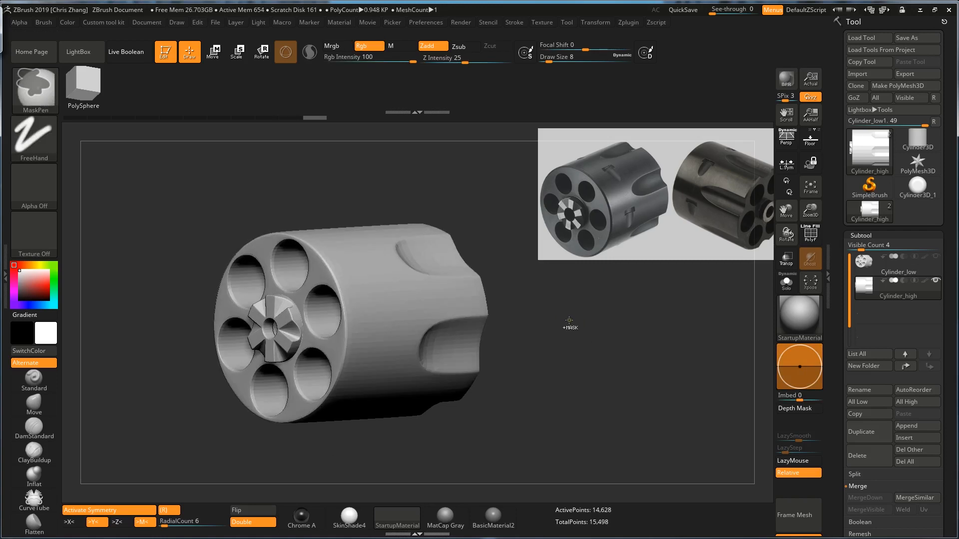
key("d")
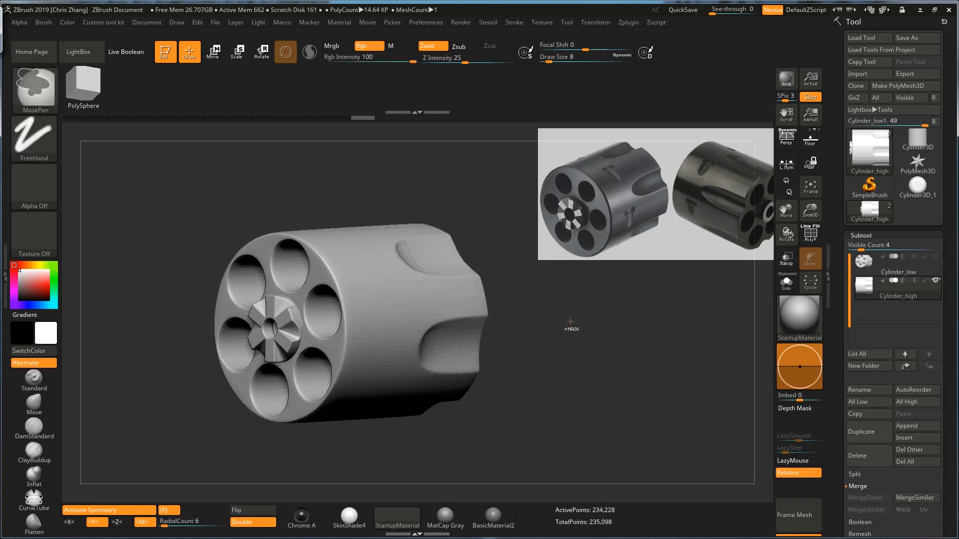
left_click_drag(571, 322, 661, 254)
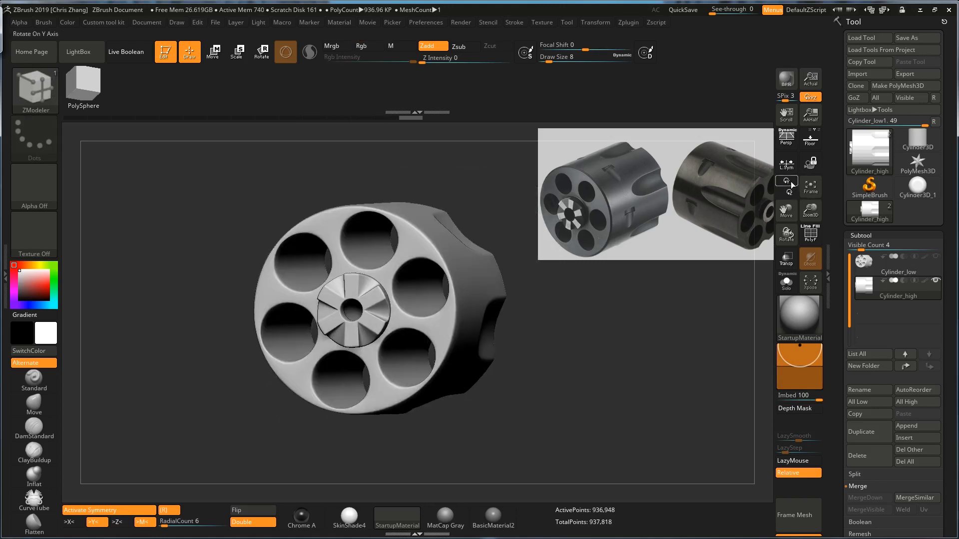
Duplicate the Cylinder_low subtool and initialize the copy as a quick cylinder running along the revolver cylinder's axis.
left_click(873, 266)
left_click(870, 433)
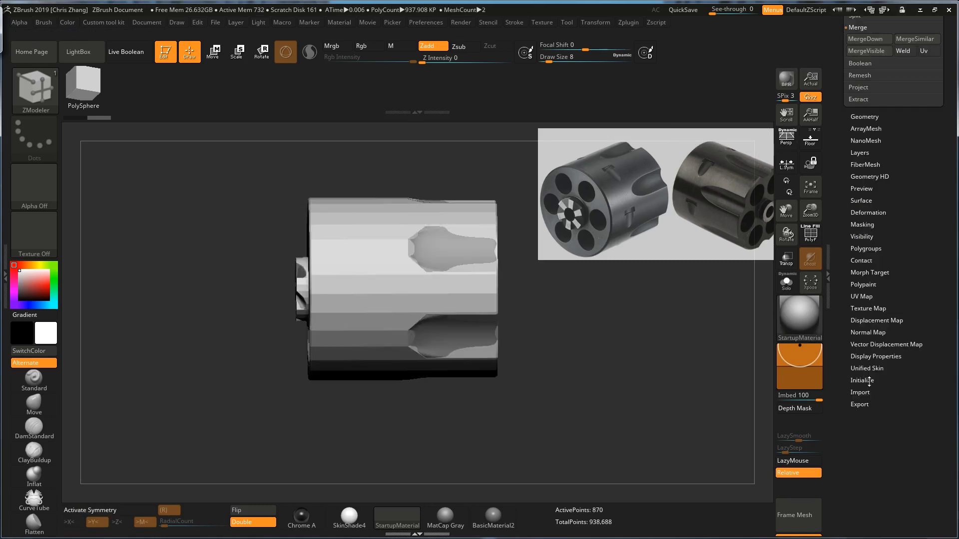
left_click(869, 381)
left_click_drag(888, 230, 885, 443)
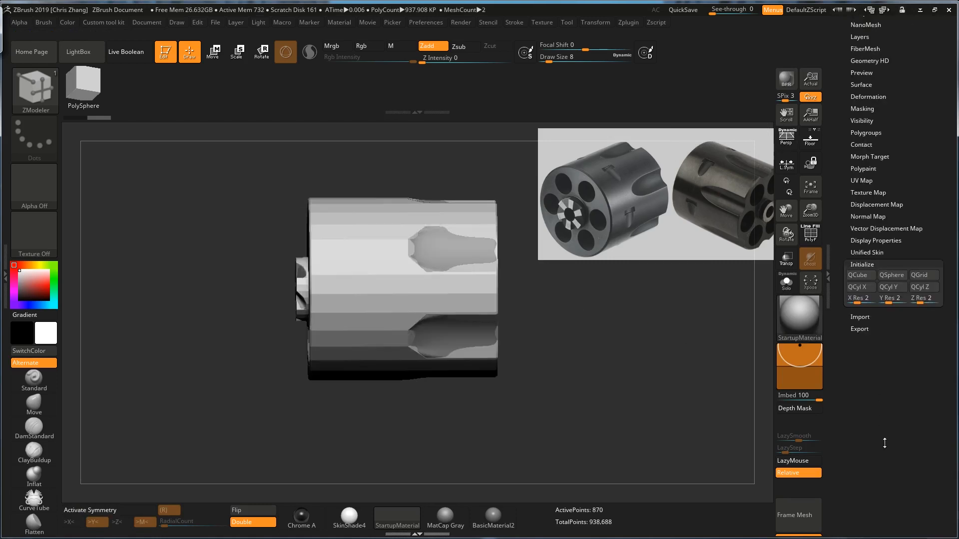
left_click_drag(886, 310, 888, 358)
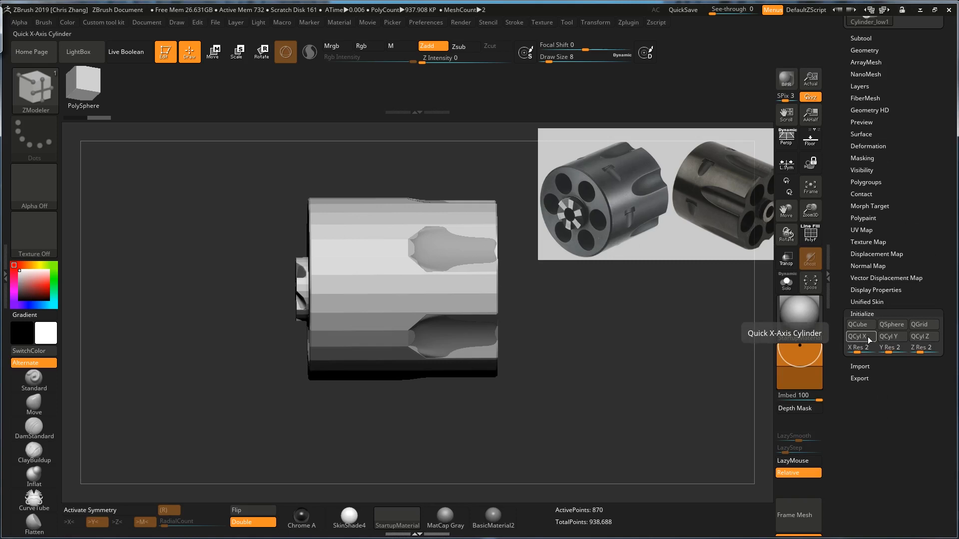
left_click(854, 340)
Move the new small cylinder out in front of the ratchet face, centre the gizmo on it and show its polyframe.
key("w")
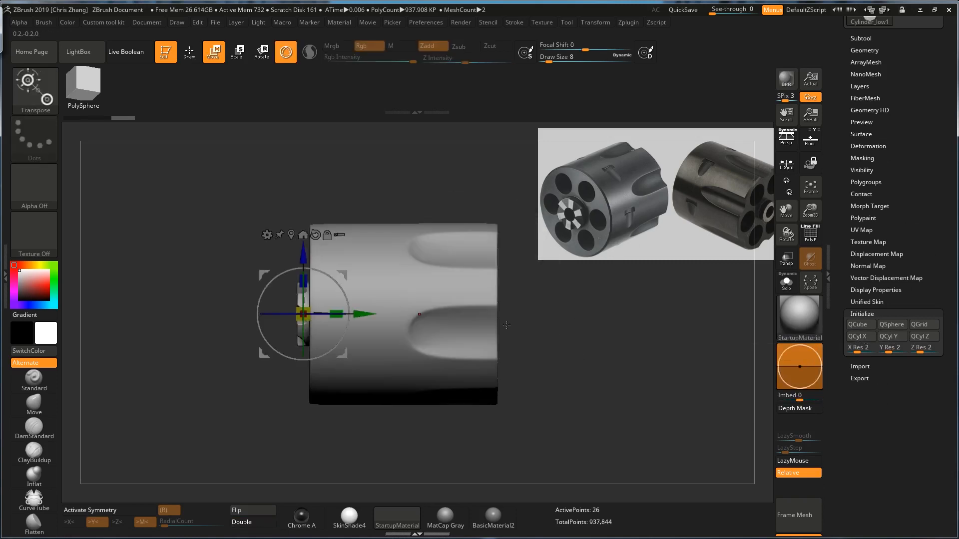
left_click_drag(363, 314, 203, 322)
left_click_drag(205, 390, 317, 396)
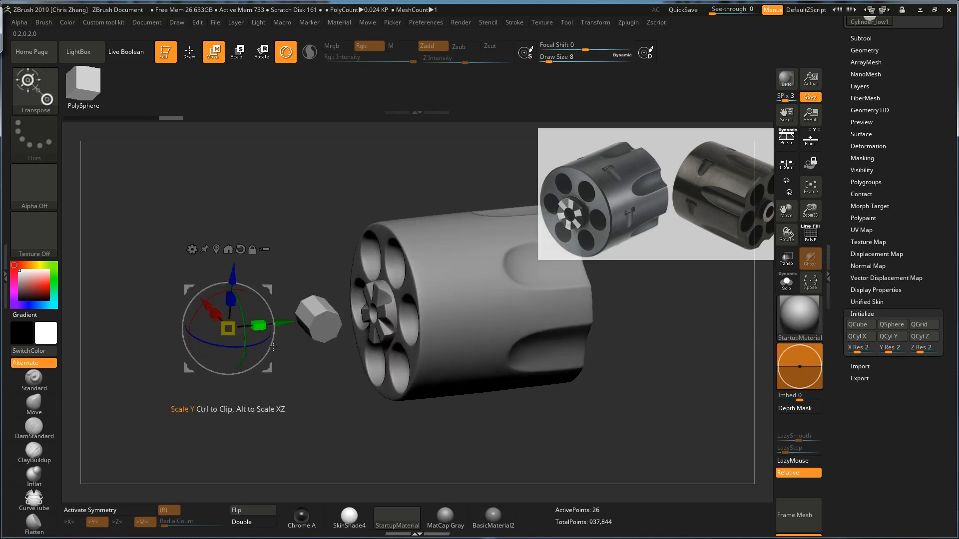
left_click(216, 248)
left_click_drag(344, 195, 364, 362)
key("shift+f")
key("q")
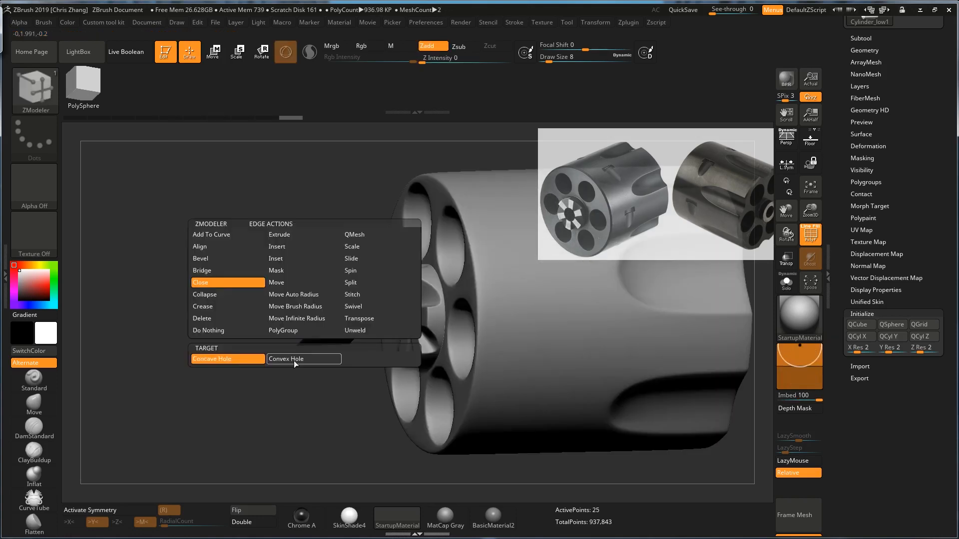
Close the small cylinder's outer end with ZModeler's Convex Hole and Circle options, forming a rounded bullet tip.
left_click(295, 359)
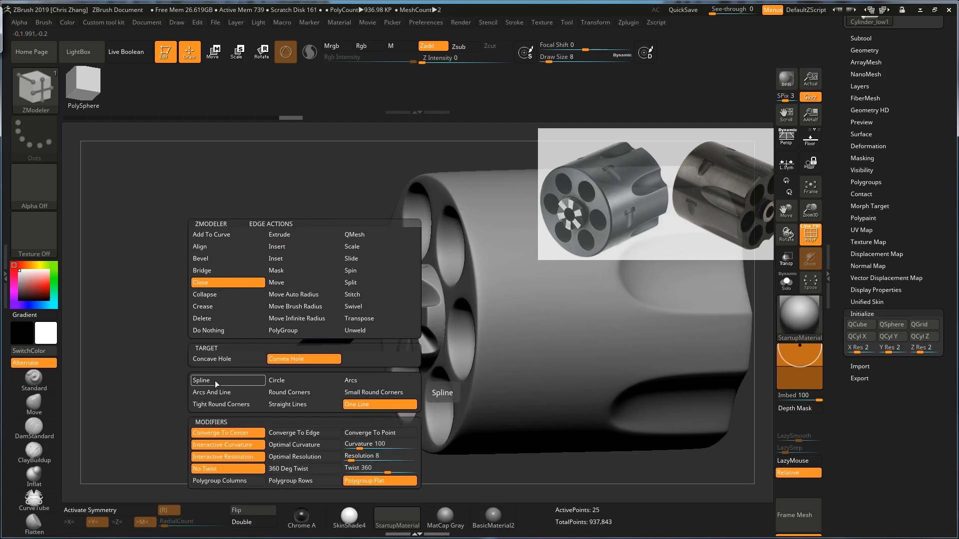
left_click(351, 381)
left_click(313, 384)
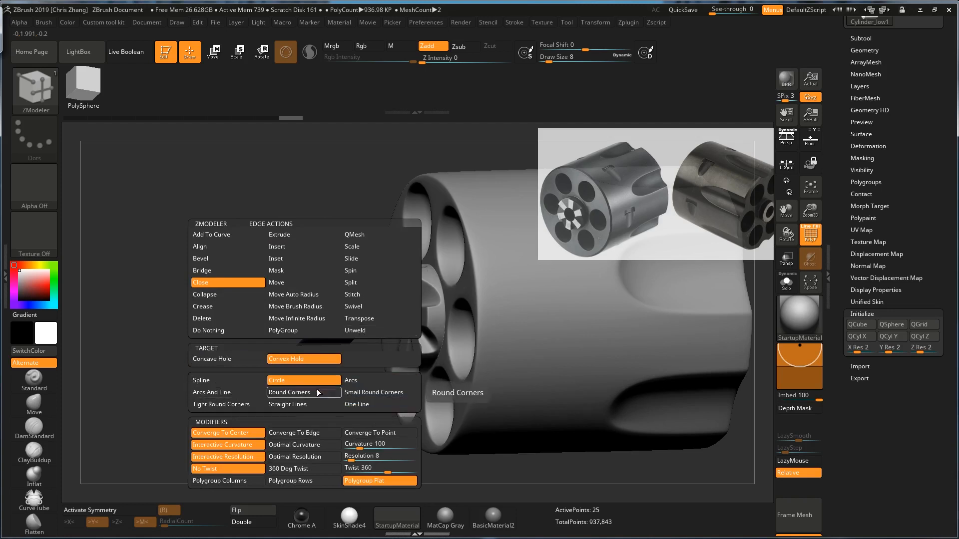
key("space")
left_click(306, 312)
left_click_drag(370, 300, 444, 286)
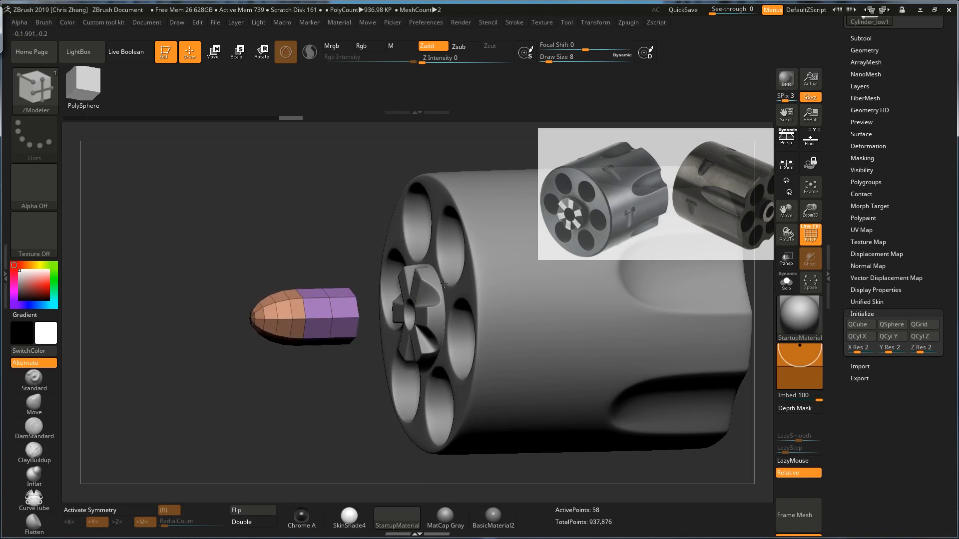
Mask all of the bullet except its flat rear end and move that end about 0.12 towards the tip to shorten the casing.
left_click_drag(253, 412, 306, 418)
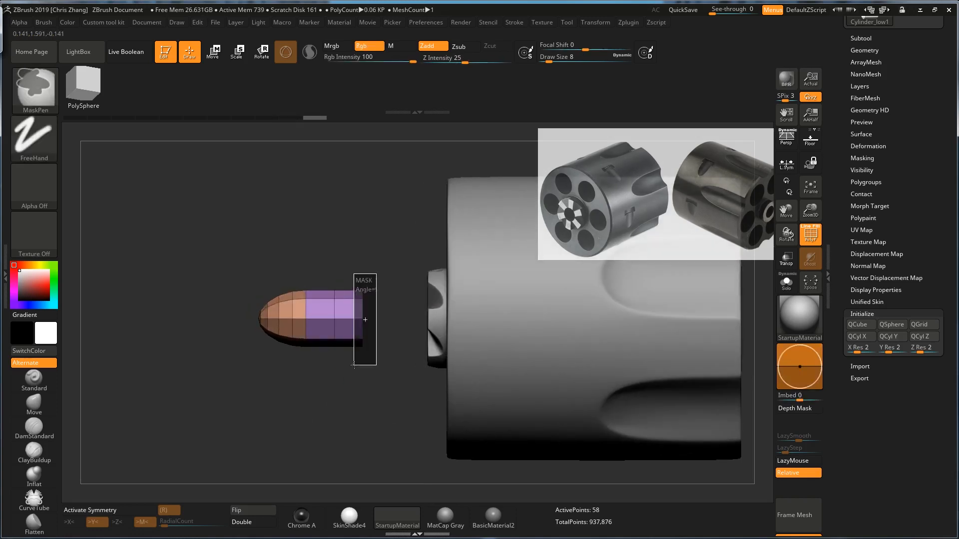
key("w")
left_click_drag(392, 319, 377, 319)
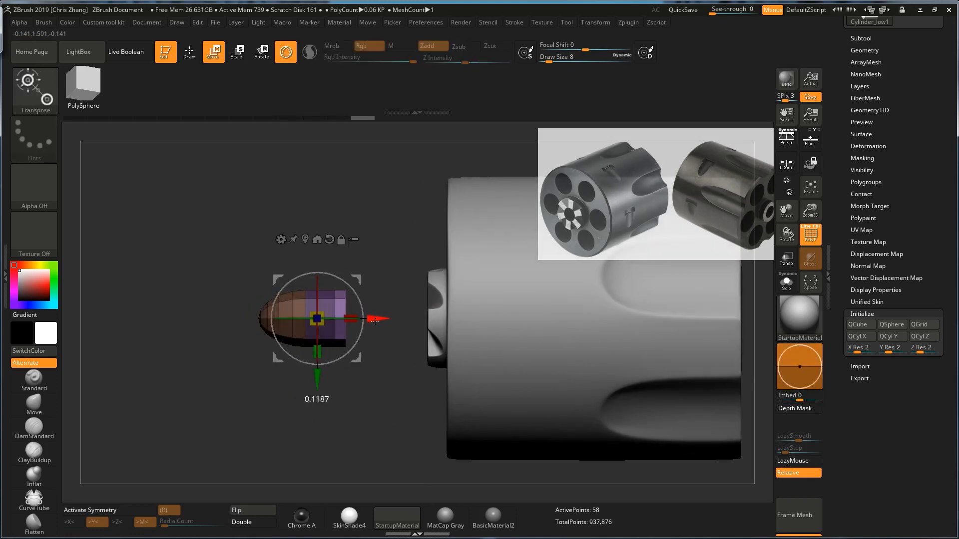
key("q")
Insert an edge loop near the bullet's rear end to create a narrow polygroup band around the casing.
left_click_drag(385, 283, 415, 262)
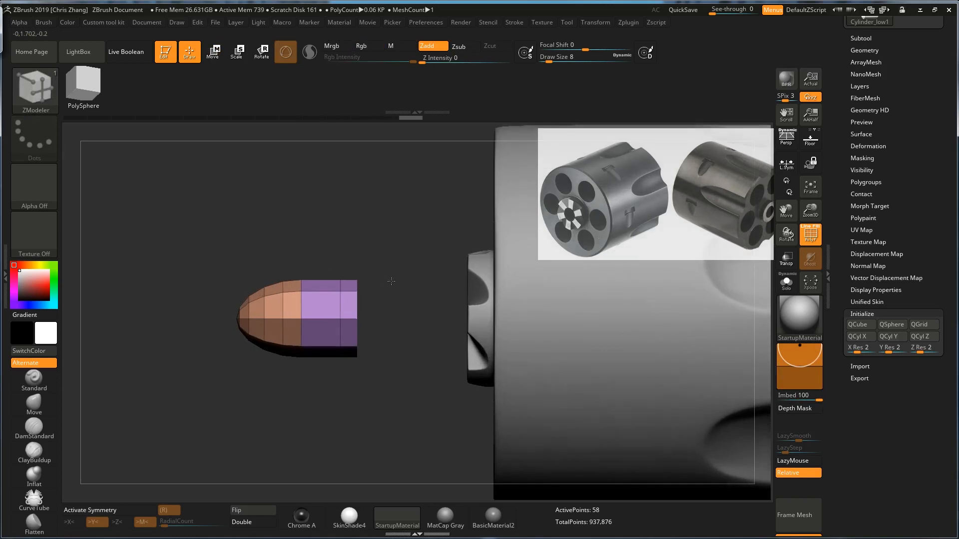
key("space")
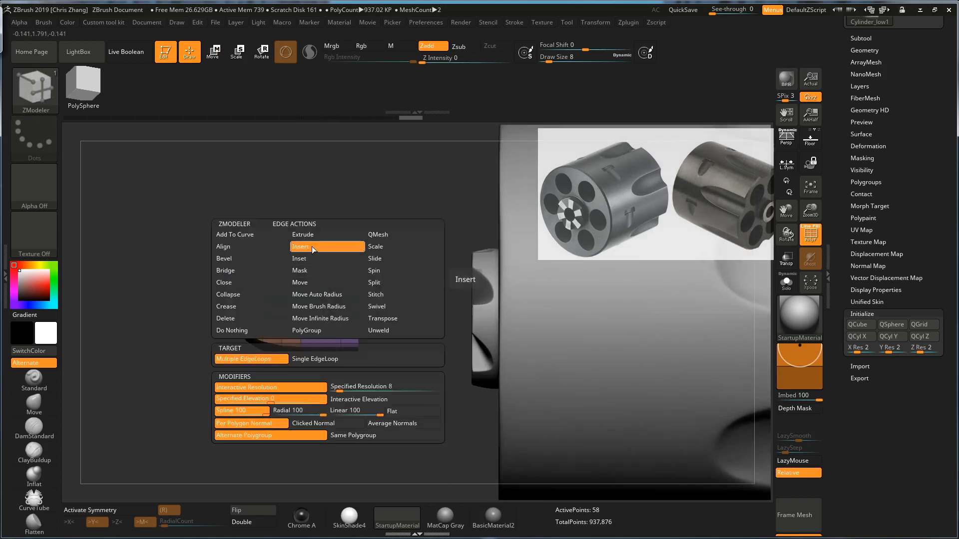
key("space")
left_click(266, 260)
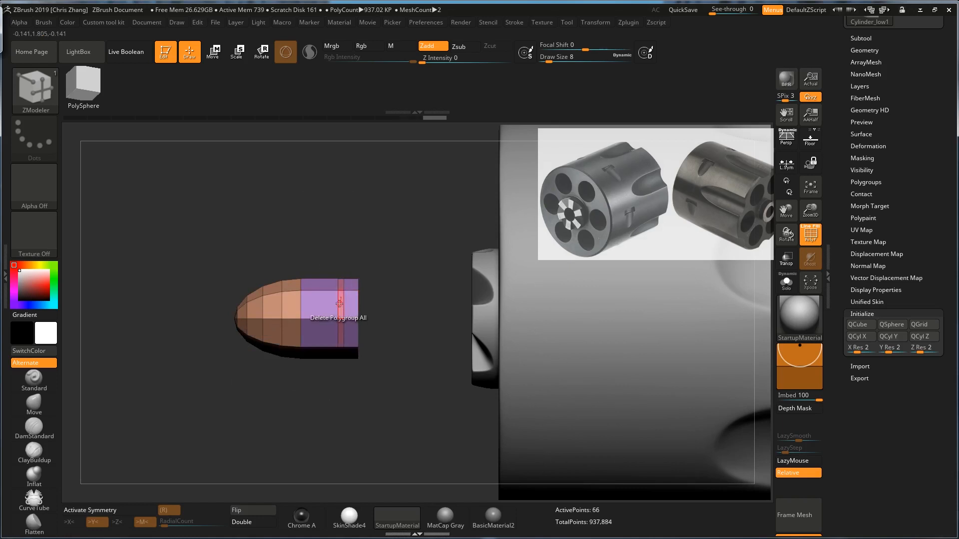
QMesh the narrow band inward with the Polygroup All target to cut a groove around the bullet casing.
key("space")
left_click(395, 127)
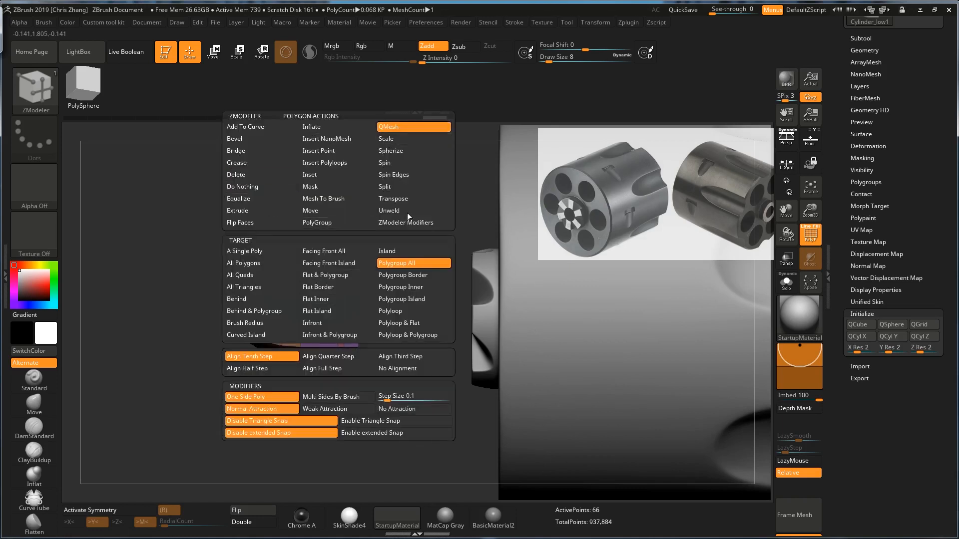
left_click_drag(423, 231, 492, 220, "alt")
left_click_drag(345, 289, 334, 295)
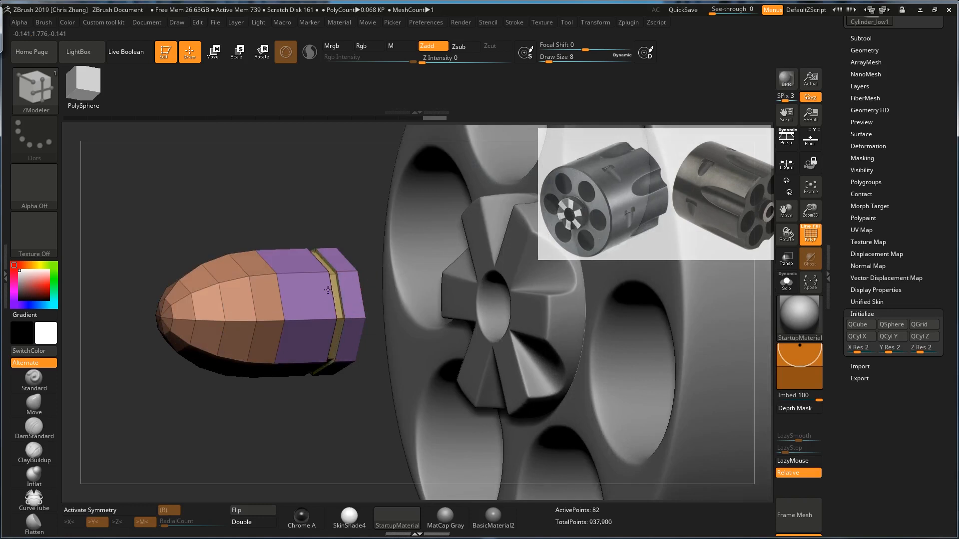
Raise the band behind the groove outward to form a flanged rim on the bullet's base.
key("space")
left_click_drag(392, 302, 361, 302)
left_click(345, 289)
mouse_move(410, 290)
left_mouse_down()
mouse_move(427, 292)
mouse_move(392, 285)
left_mouse_up()
Insert supporting edge loops along the edges of the bullet's rim, groove and casing.
key("space")
left_click(345, 247)
left_click_drag(429, 255, 445, 255)
left_click(368, 277)
left_click(353, 276)
left_click(333, 276)
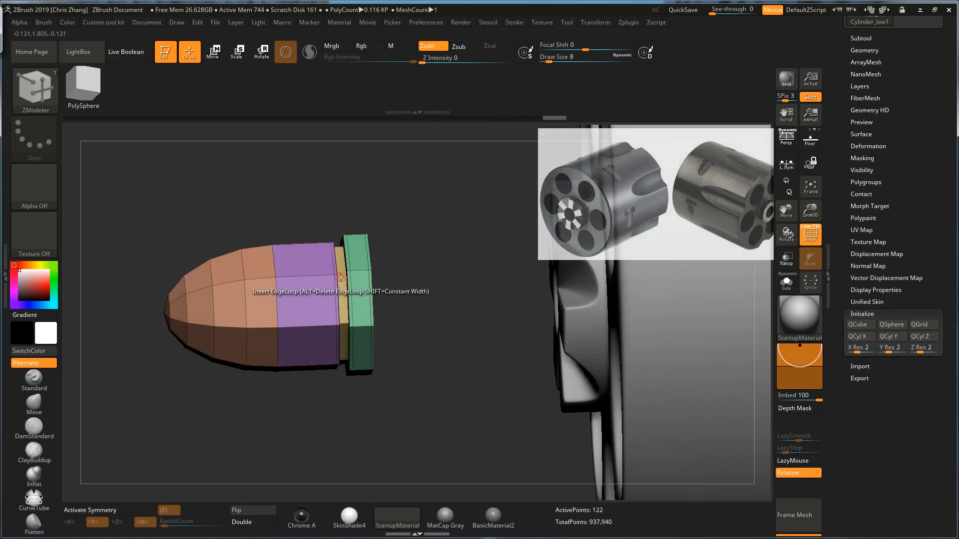
left_click(341, 277)
left_click_drag(410, 287, 439, 284)
left_click(343, 276)
Subdivide the bullet five times, stretch it lengthwise and turn off the polyframe display.
left_click_drag(400, 225, 377, 236)
key("ctrl+d")
key("ctrl+d")
key("ctrl+d")
key("ctrl+d")
key("ctrl+d")
key("w")
left_click_drag(346, 306, 372, 306)
key("q")
key("shift+f")
left_click_drag(388, 292, 531, 324, "alt")
key("w")
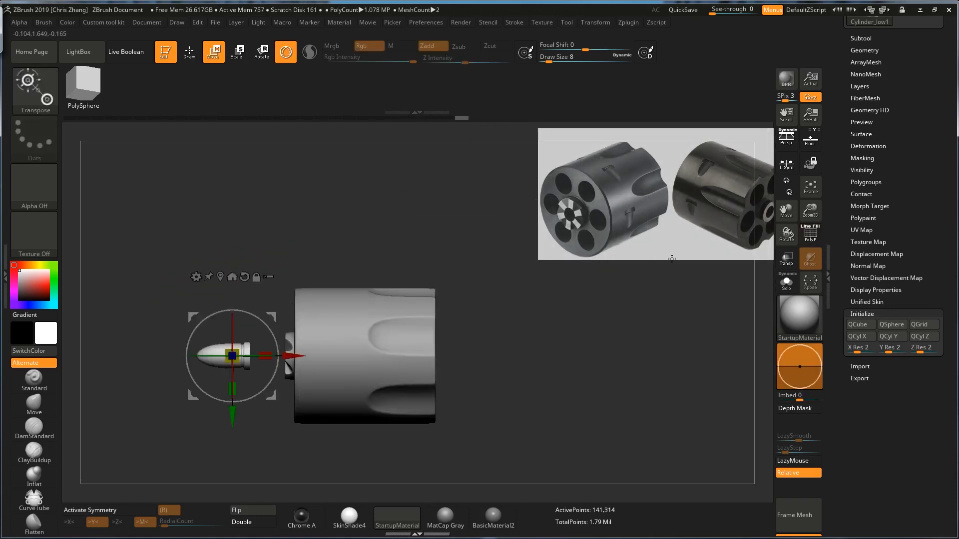
Turn the bullet crosswise to the revolver cylinder and place it just outside the rim near the ratchet end.
left_click_drag(935, 231, 930, 302)
left_click(875, 207)
left_click_drag(527, 286, 526, 286, "alt")
left_click_drag(462, 307, 517, 319)
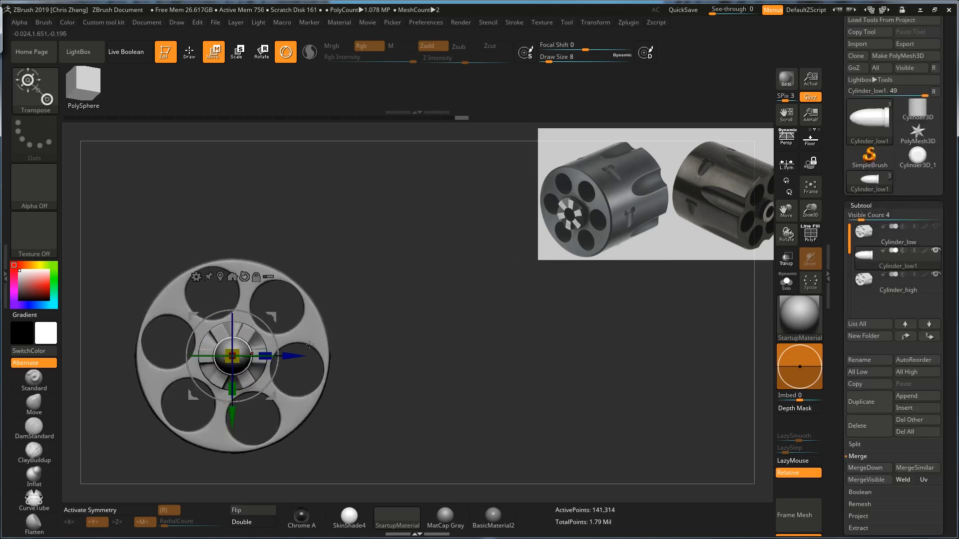
left_click_drag(278, 352, 478, 253)
left_click_drag(320, 191, 224, 208)
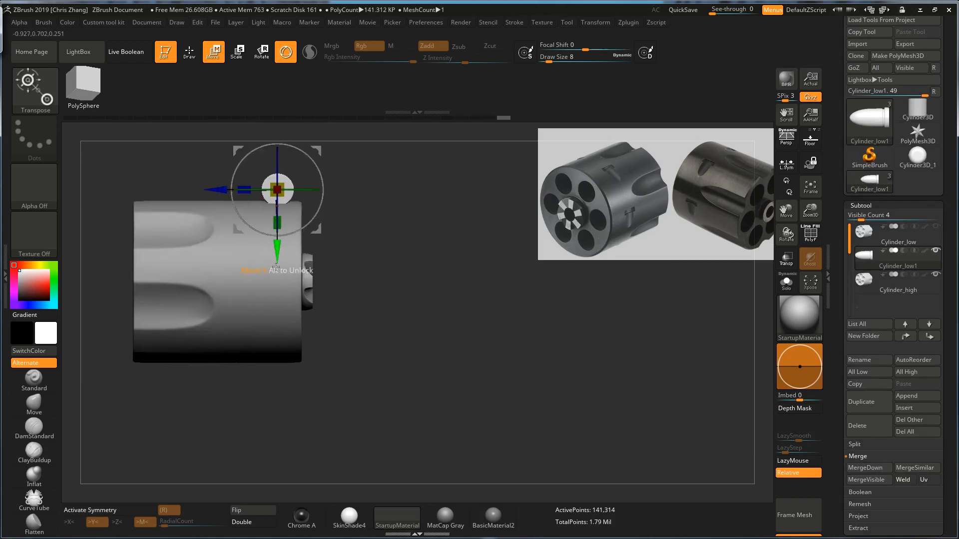
left_click_drag(277, 252, 278, 263)
key("q")
left_click_drag(426, 252, 422, 261, "shift")
Turn on ArrayMesh for the bullet with a repeat count of 6.
left_click_drag(941, 360, 925, 272)
left_click(868, 266)
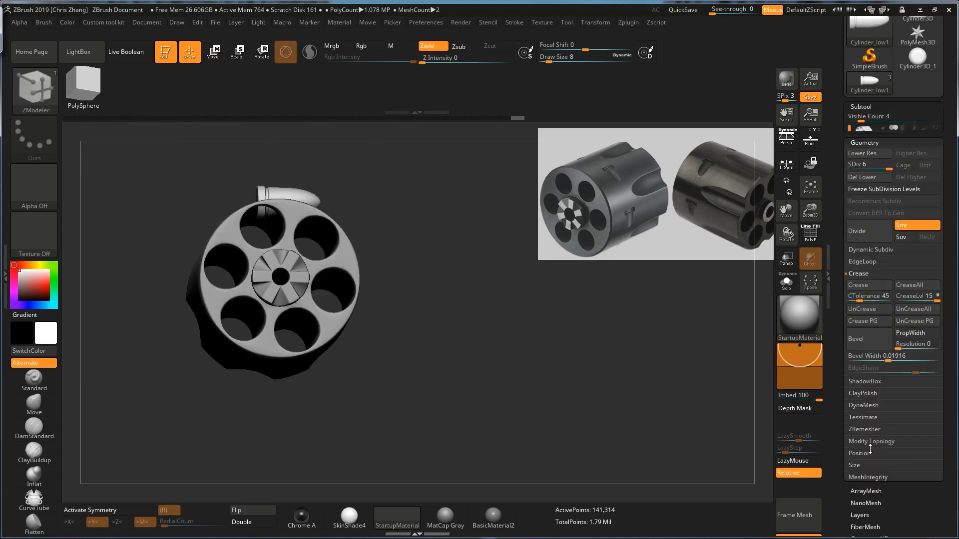
left_click(864, 153)
left_click_drag(456, 298, 551, 317, "shift")
left_click(869, 471)
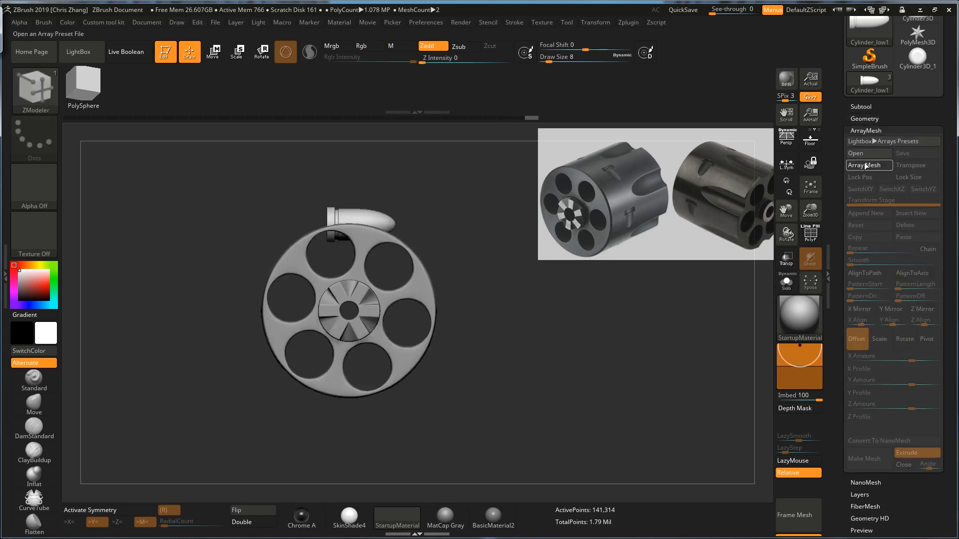
left_click(865, 165)
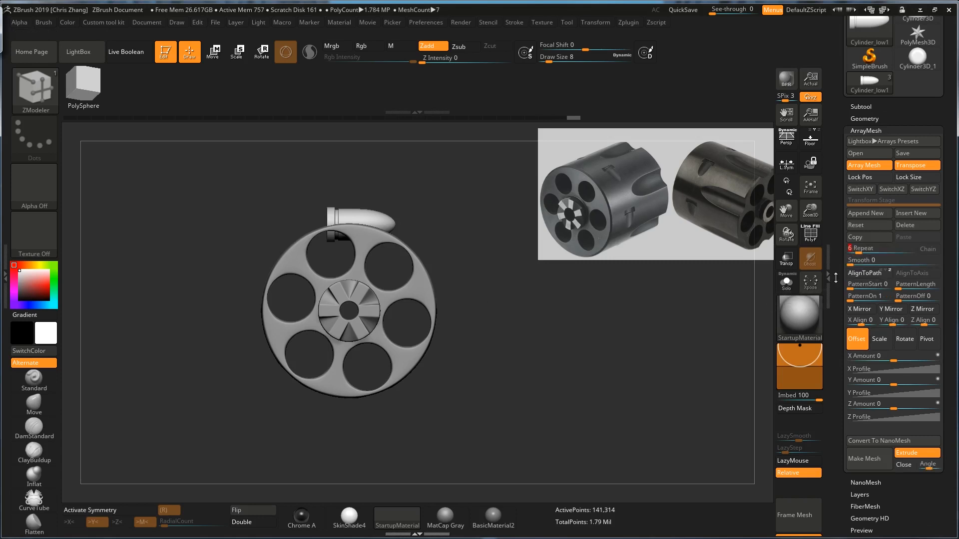
Set the bullet array's Y rotation amount to 360.
left_click(907, 340)
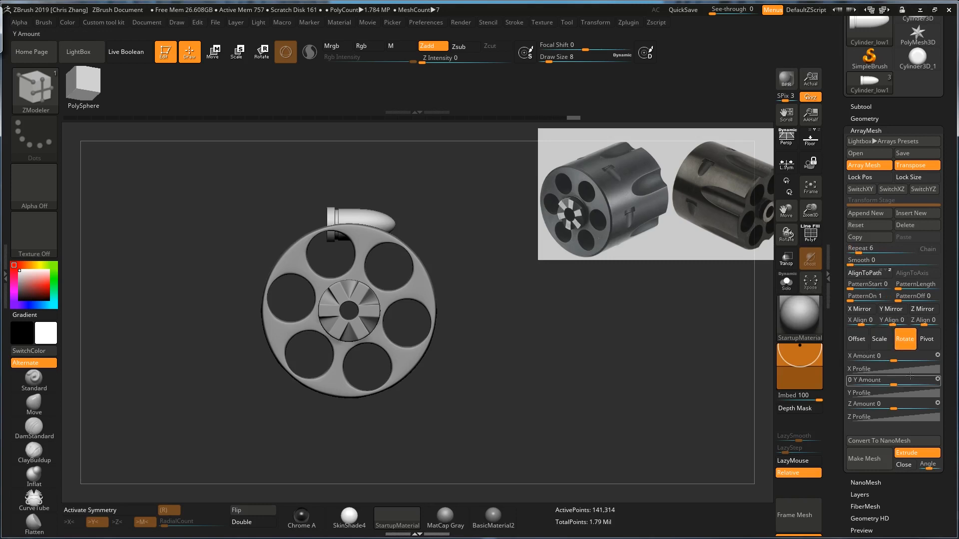
left_click_drag(893, 384, 924, 385)
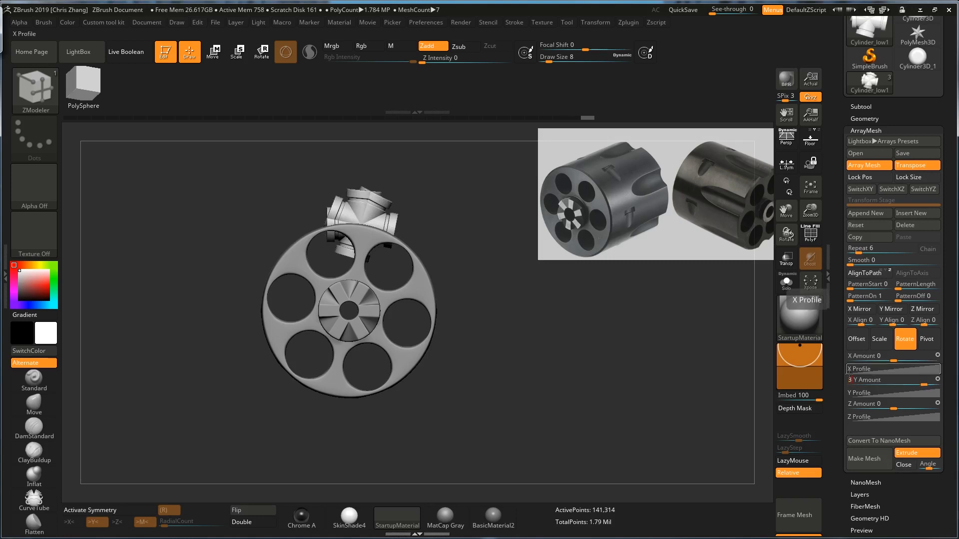
key("Return")
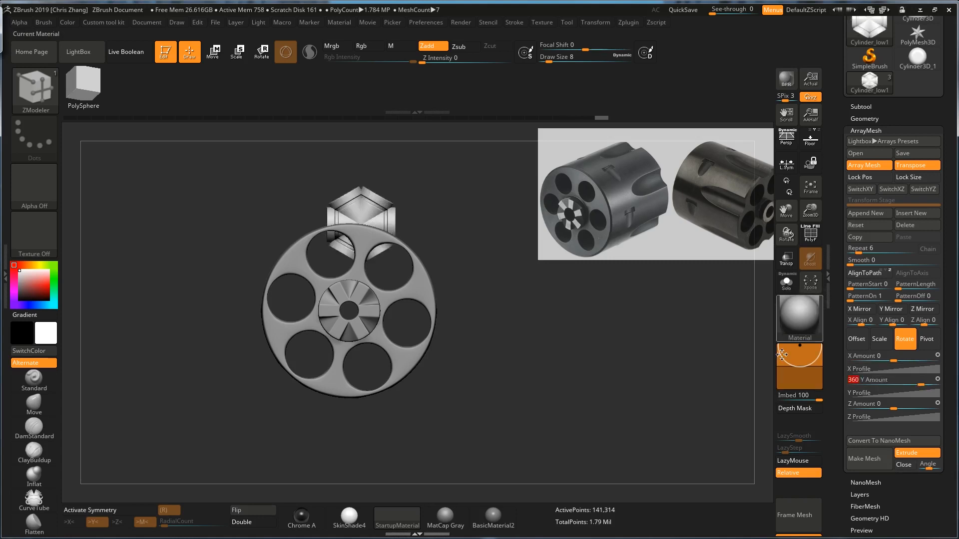
Shift the bullet array's pivot along Z to about -0.98 to spread the bullets into a ring, and fine-tune the offset.
left_click(927, 344)
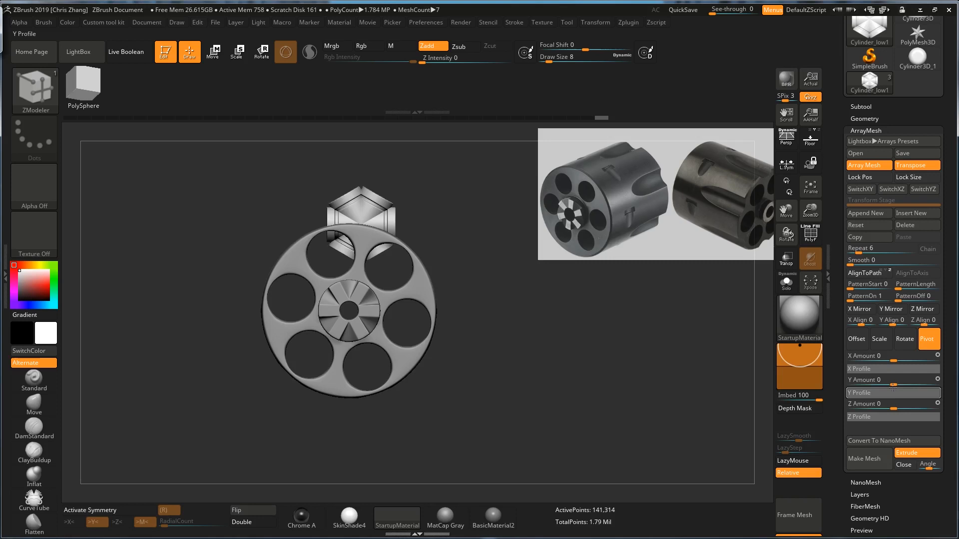
left_click_drag(890, 408, 875, 409)
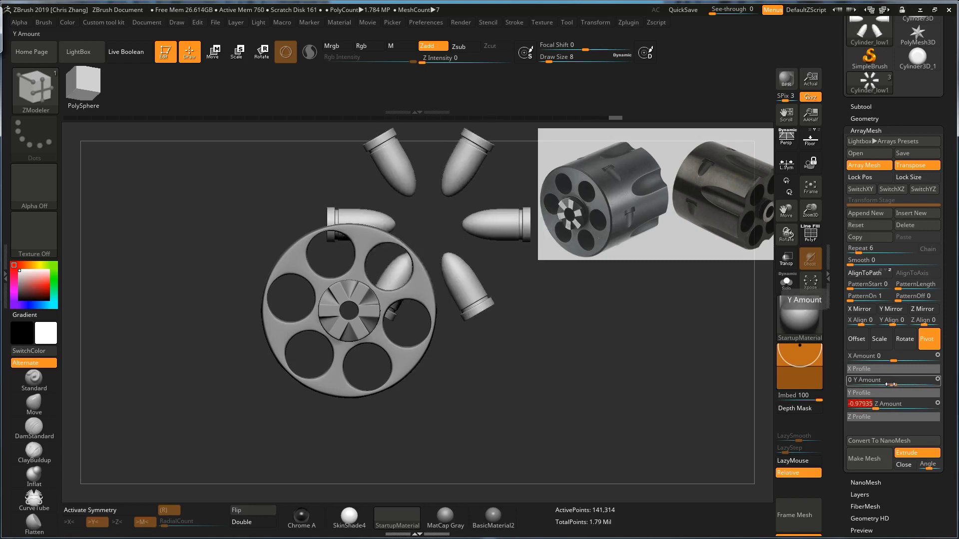
key("w")
left_click_drag(880, 409, 874, 408)
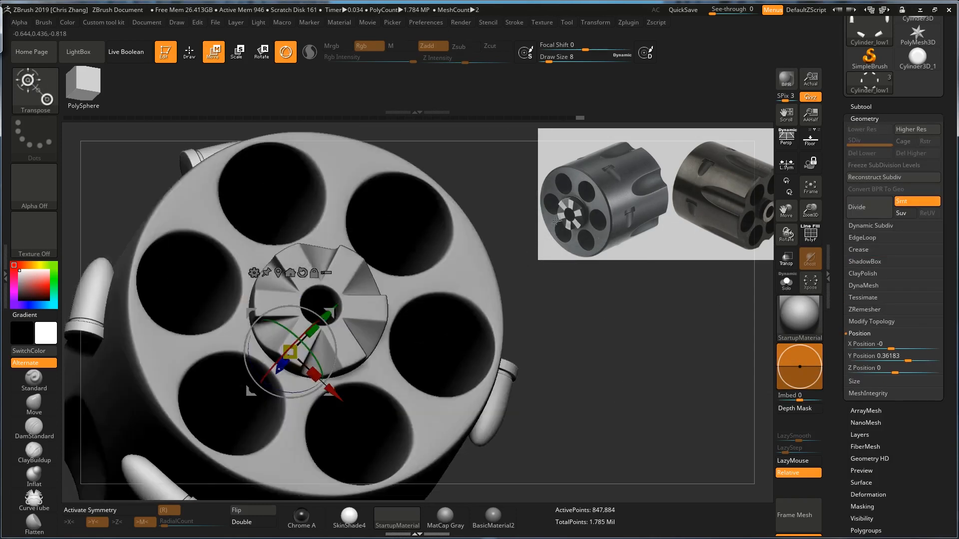
Put the Cylinder_high subtool in a new subtool folder named boolean.
mouse_move(556, 221)
left_mouse_down()
mouse_move(530, 265)
mouse_move(505, 267)
left_mouse_up()
left_click(861, 107)
key("q")
left_click_drag(568, 349, 505, 290)
left_click(928, 225)
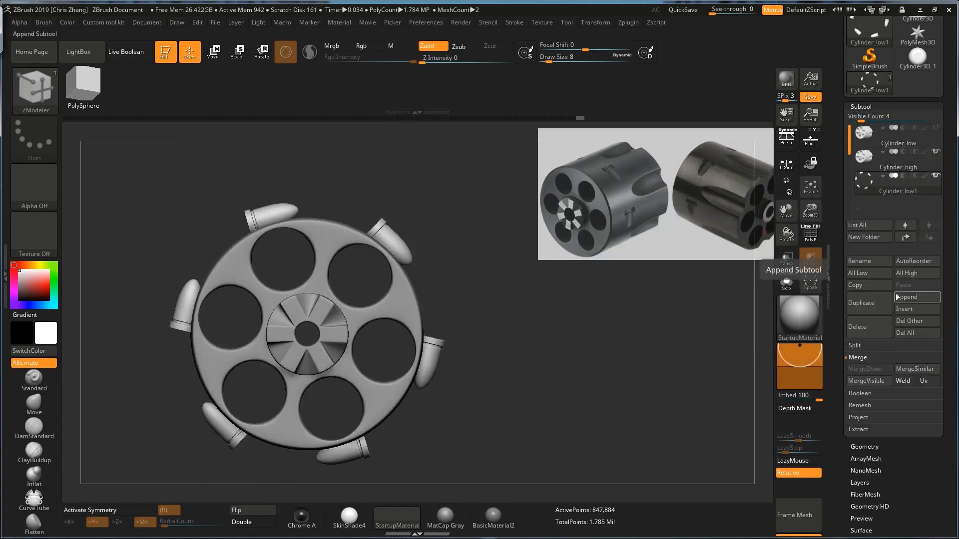
key("Up")
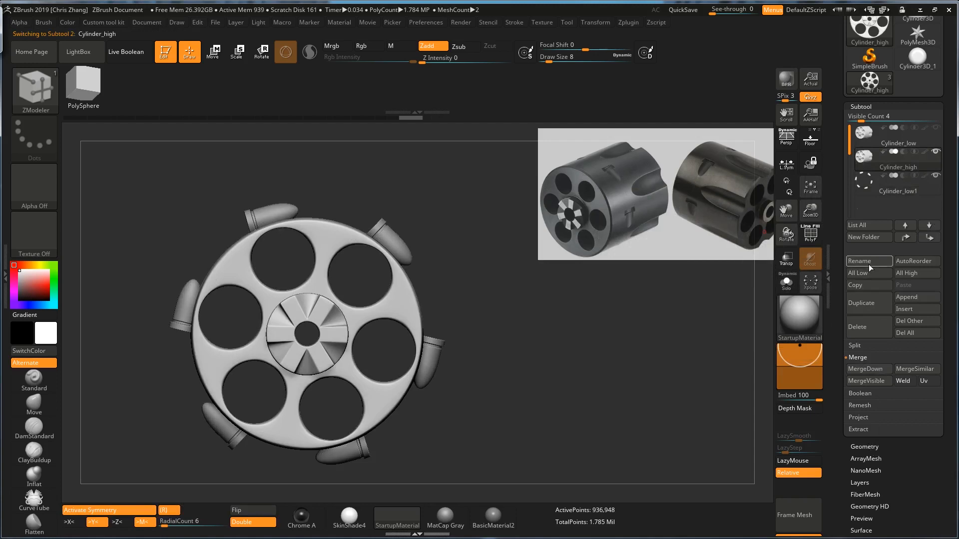
left_click(871, 238)
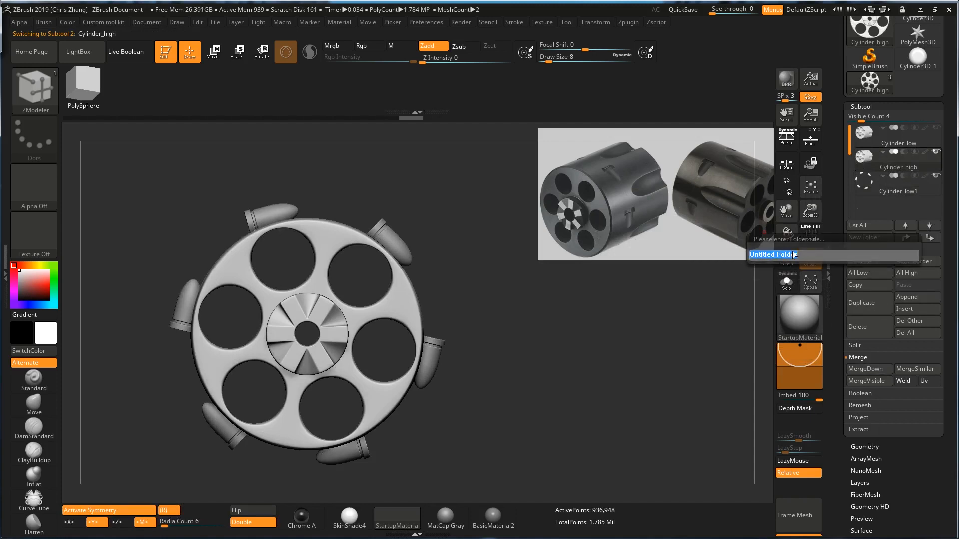
type("boolean")
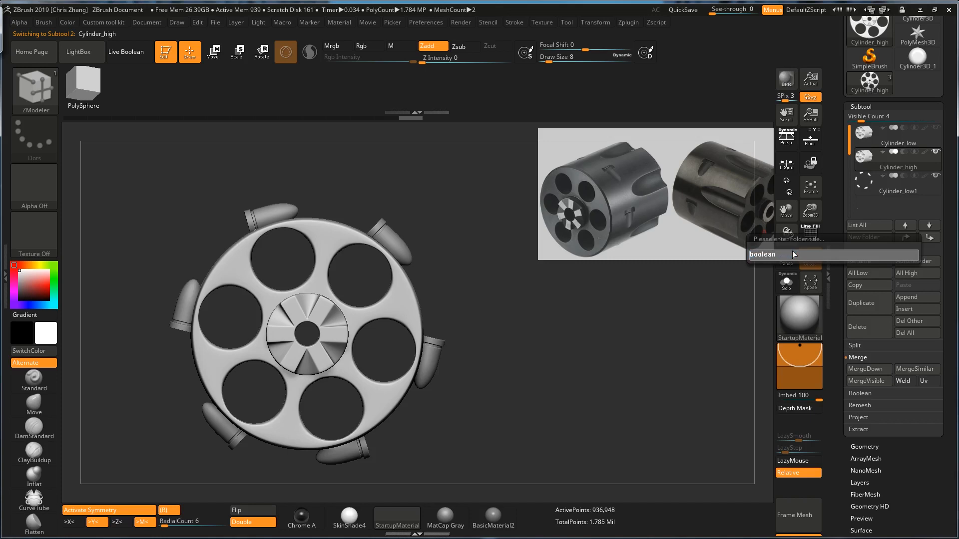
key("Return")
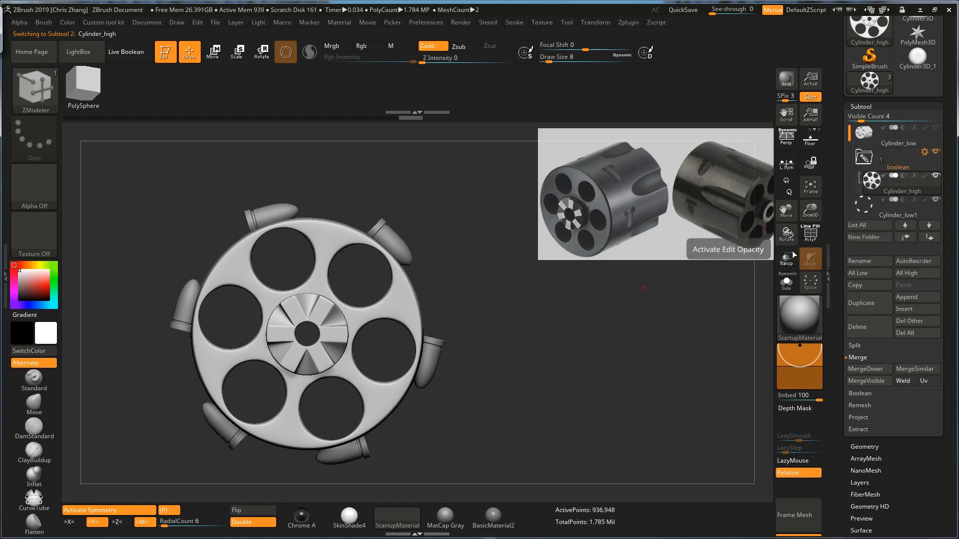
Move the bullet ring subtool into the boolean folder beneath Cylinder_high and turn on Live Boolean to preview the cut.
left_click_drag(869, 206, 875, 194)
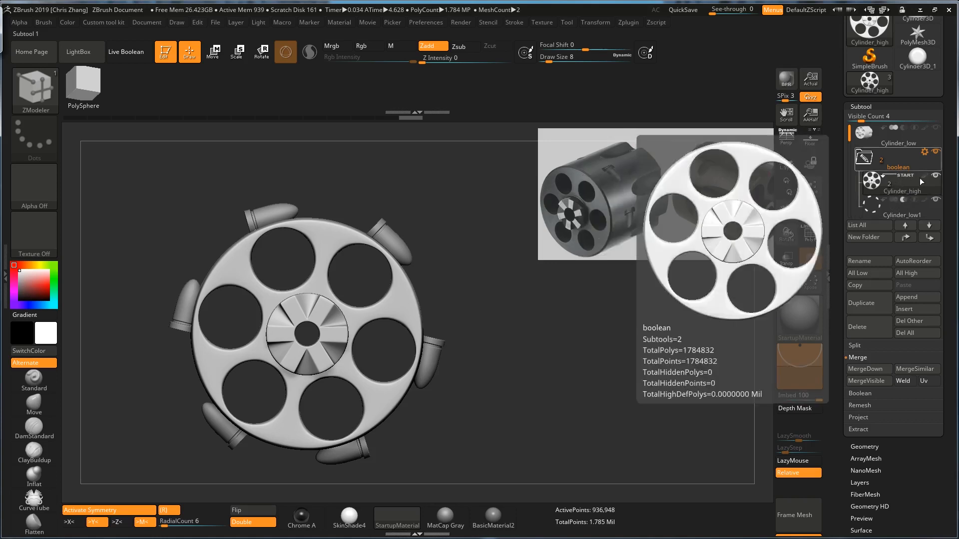
left_click(145, 59)
left_click_drag(505, 274, 574, 280)
key("w")
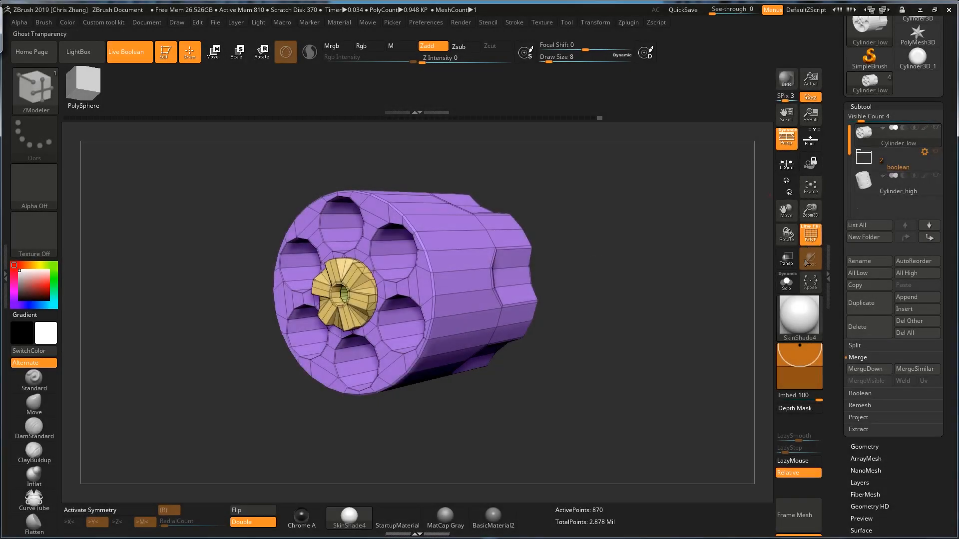
Isolate the notched Cylinder_high subtool in Solo mode, turn off its polyframe and inspect the notches around the rim.
left_click(787, 282)
left_click(864, 186)
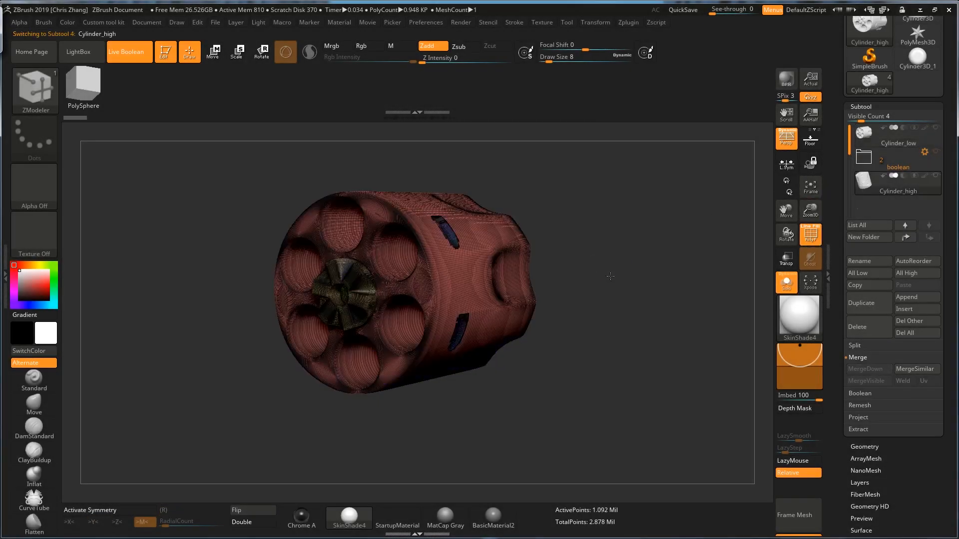
left_click_drag(625, 261, 606, 270)
key("shift+f")
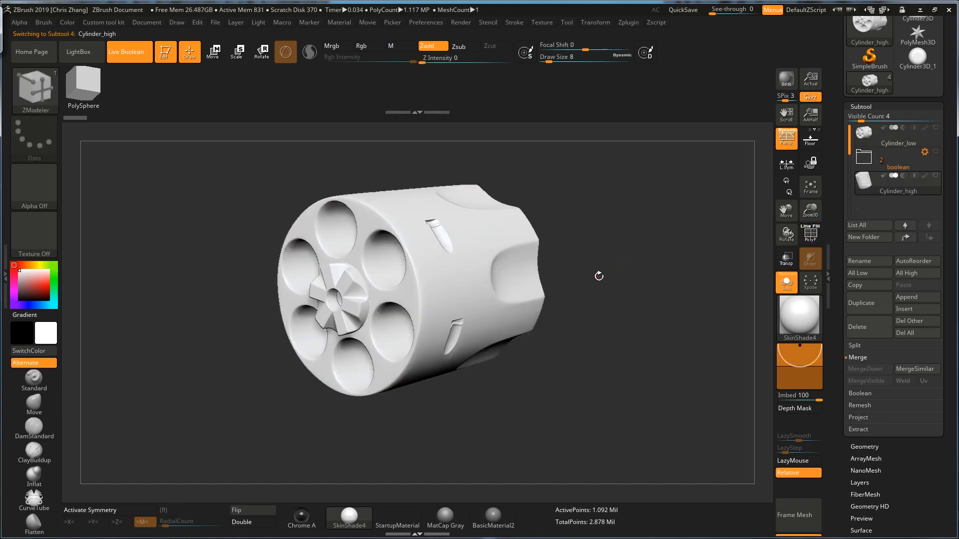
left_click_drag(615, 260, 567, 236)
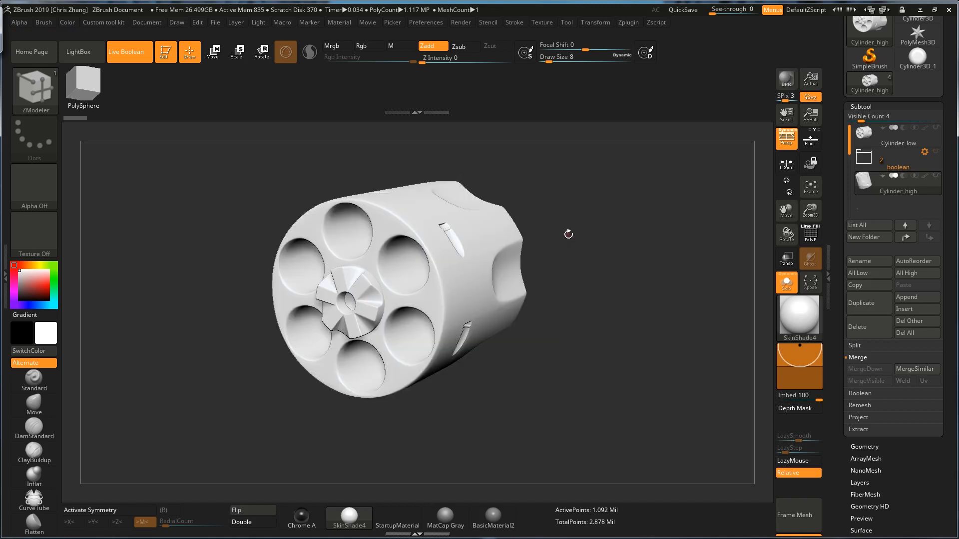